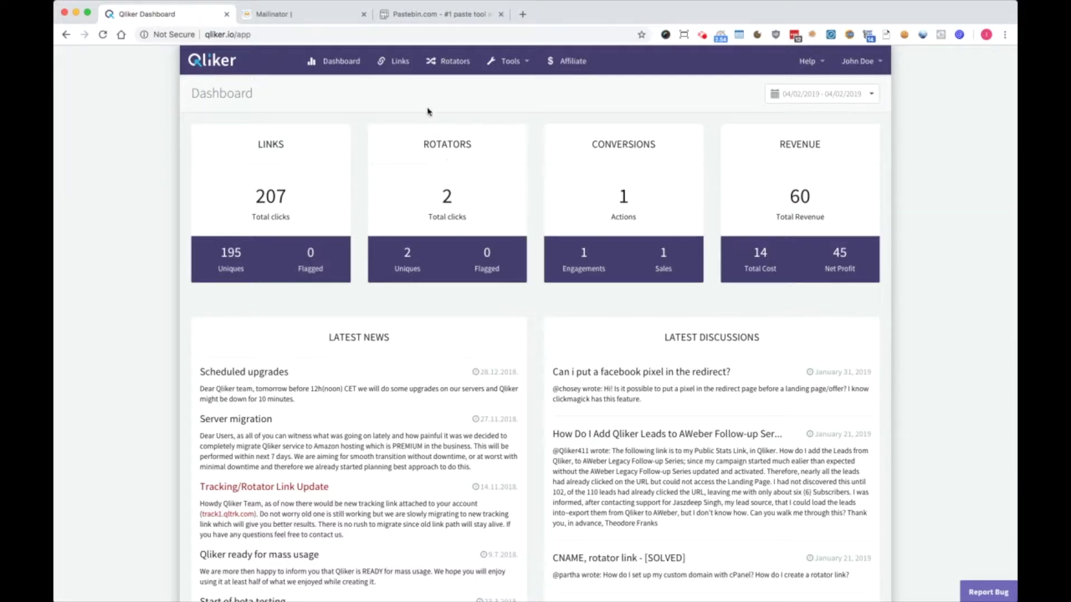
# Go to the Links list and open an empty new-link form with its link group choices
pyautogui.click(399, 74)
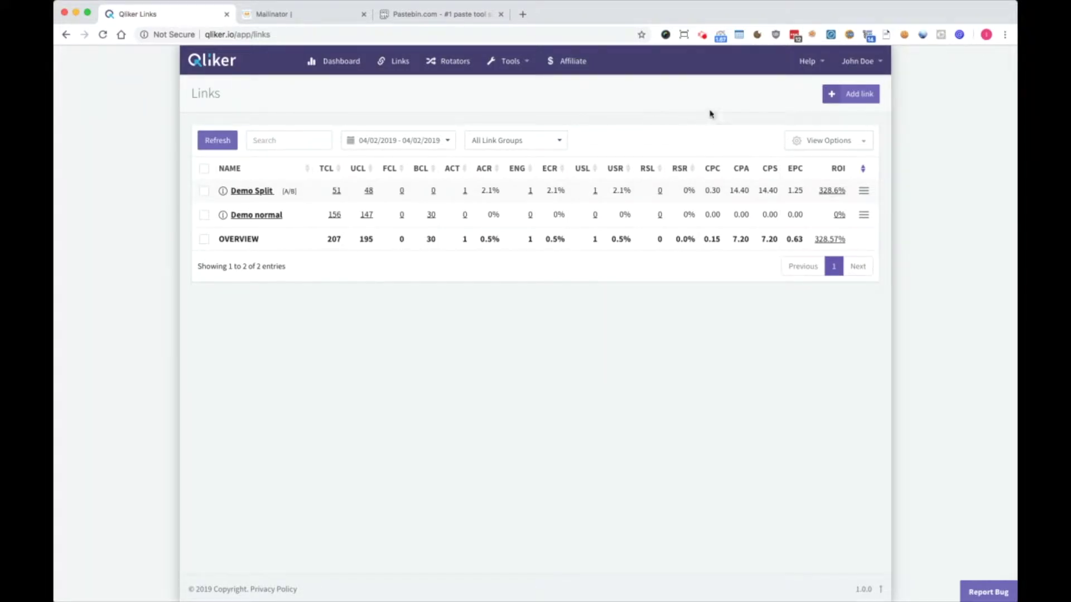
pyautogui.click(852, 101)
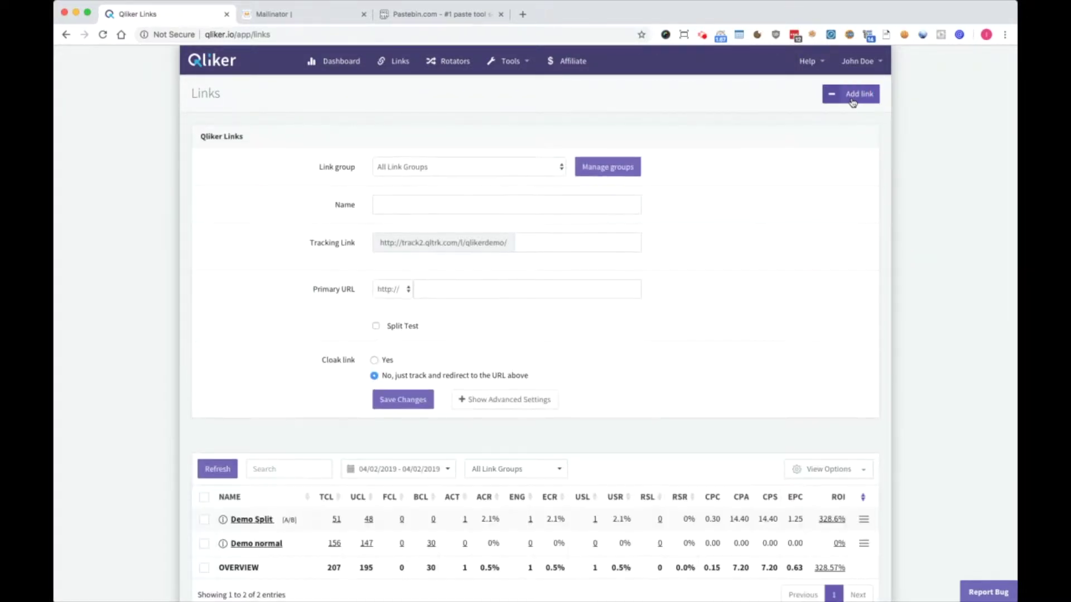
pyautogui.click(521, 172)
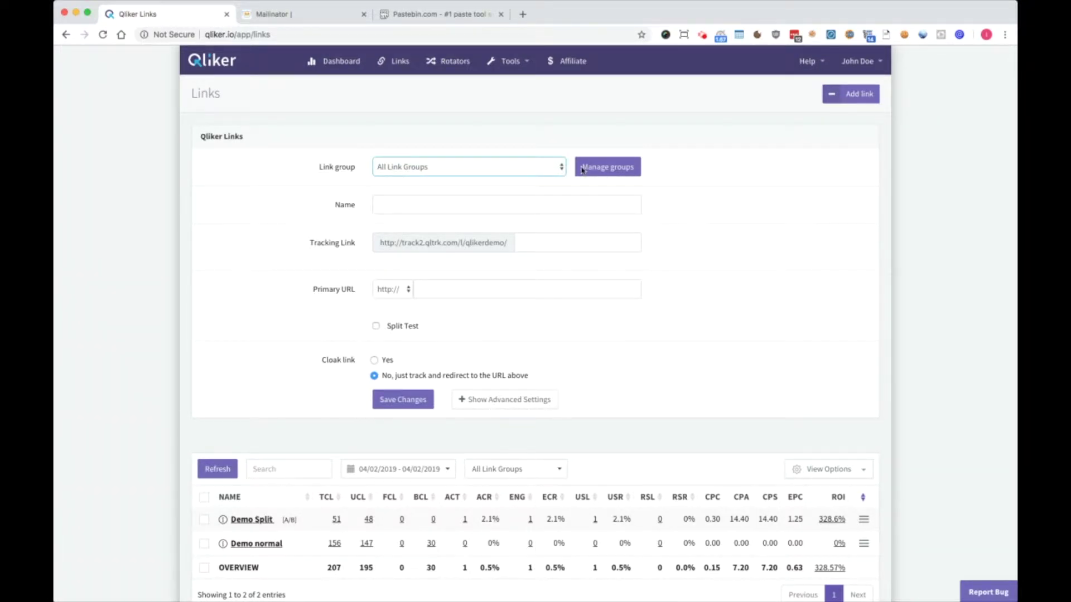
# Add link group 'Demo group' with subgroup 'Example' and close the group manager
pyautogui.click(604, 171)
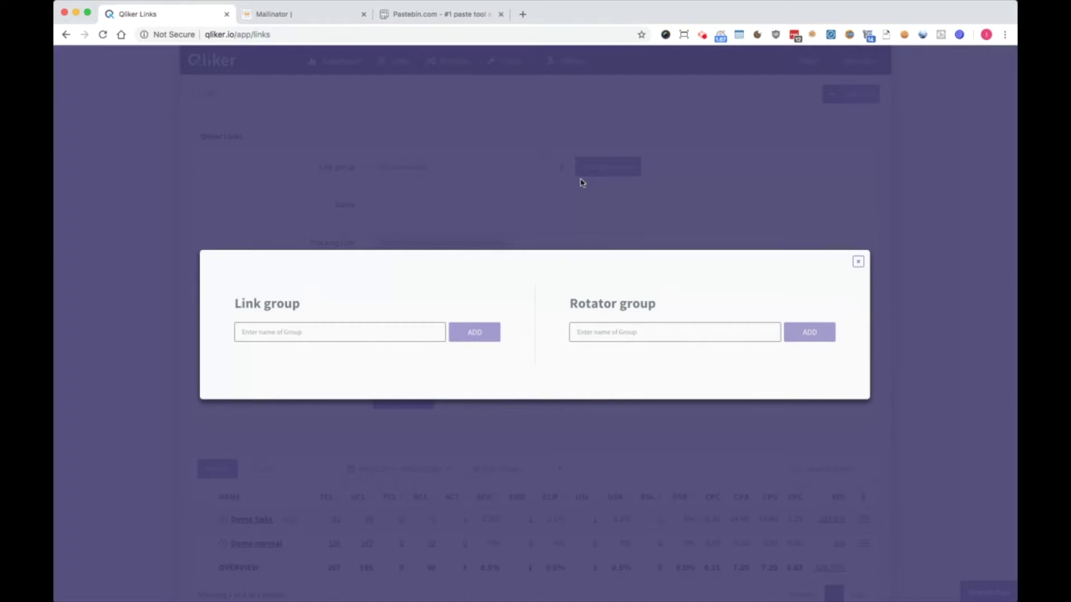
pyautogui.click(332, 336)
pyautogui.write('Demo group')
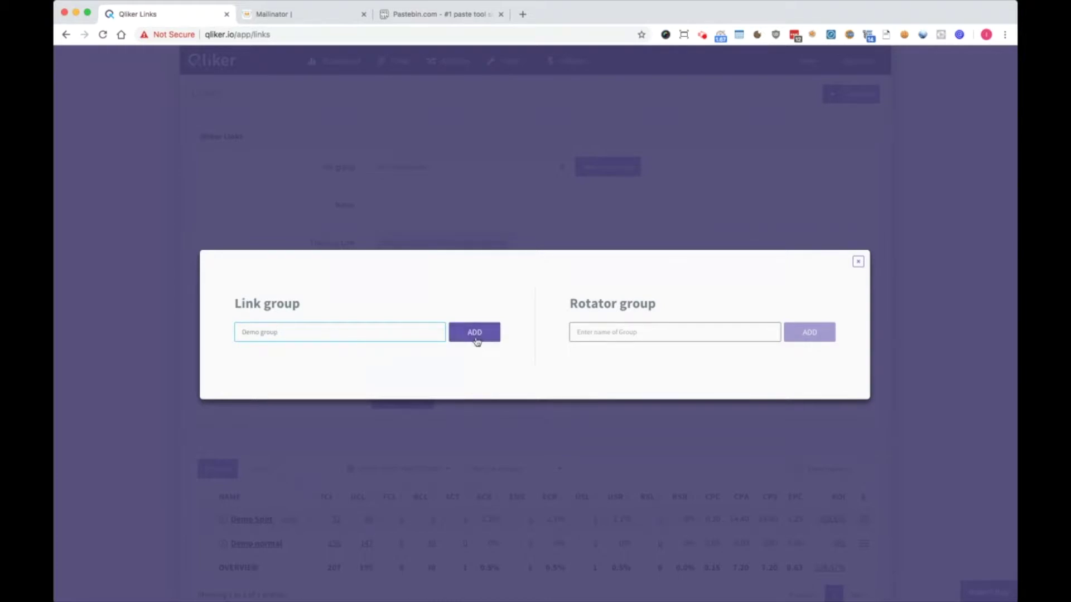
pyautogui.click(474, 336)
pyautogui.click(407, 362)
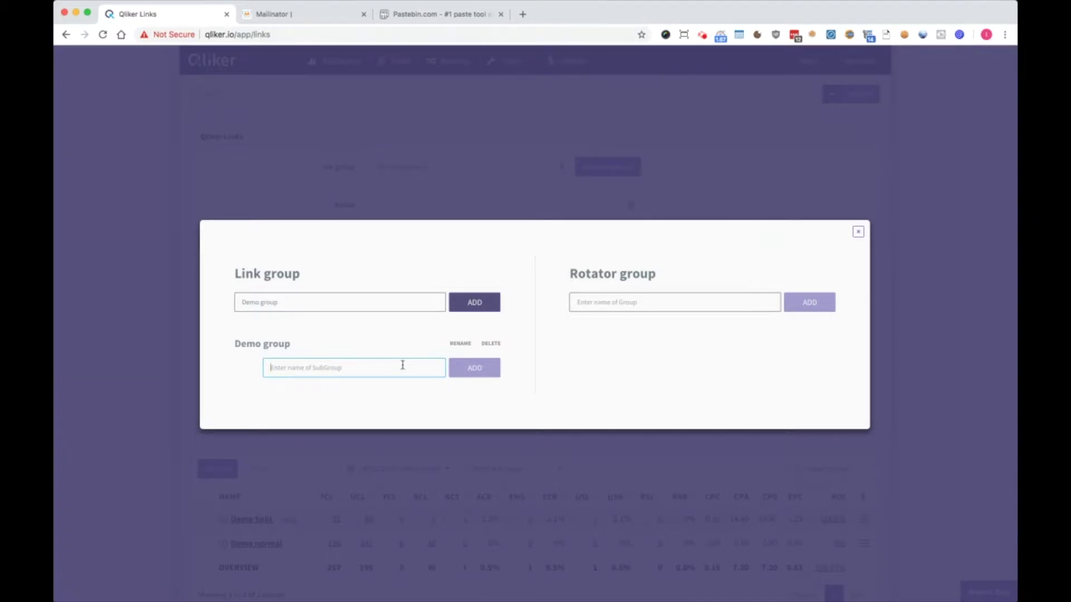
pyautogui.write('Exampl')
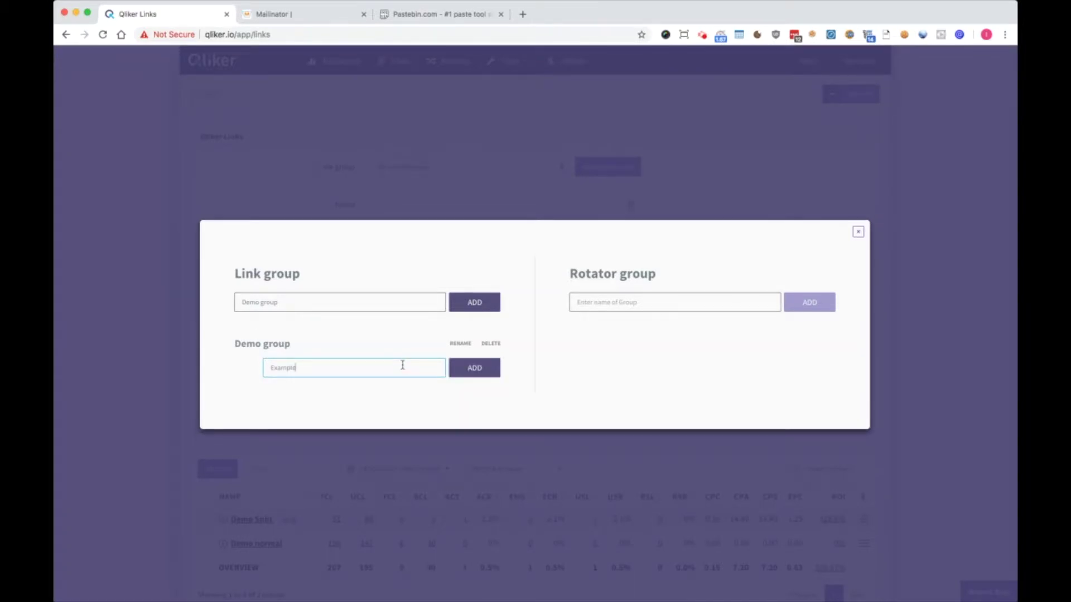
pyautogui.write('e')
pyautogui.click(466, 375)
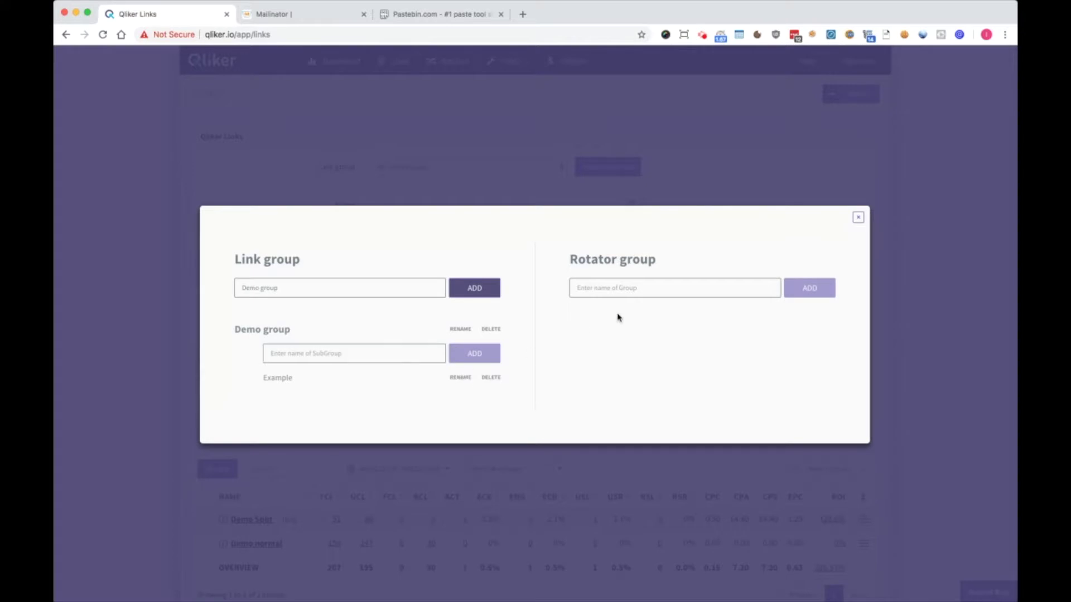
pyautogui.click(858, 216)
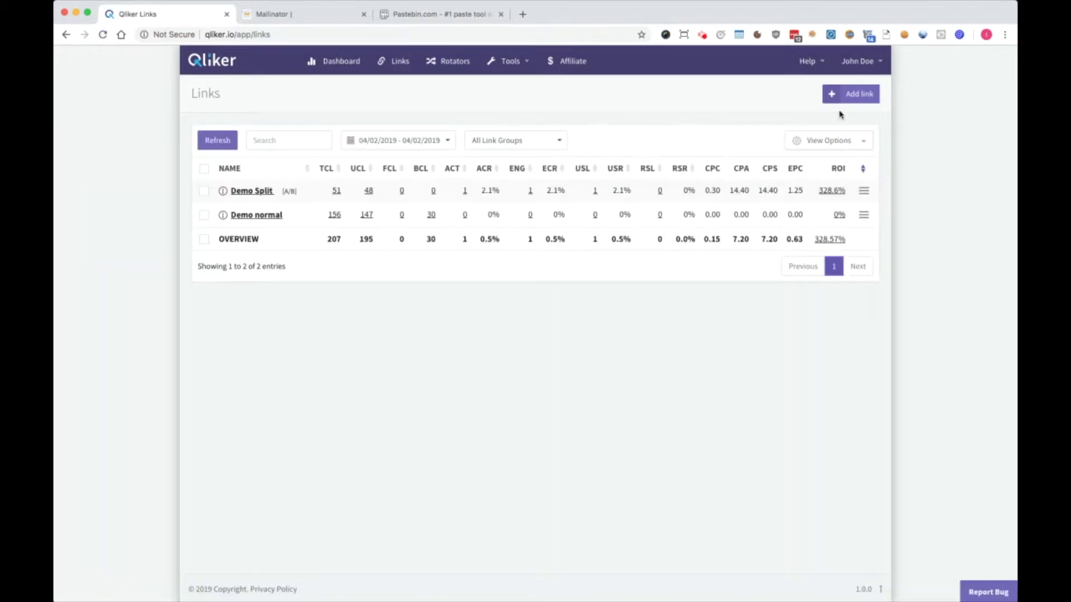
# Start a new link in the Example group named 'Example Group 1'
pyautogui.click(846, 100)
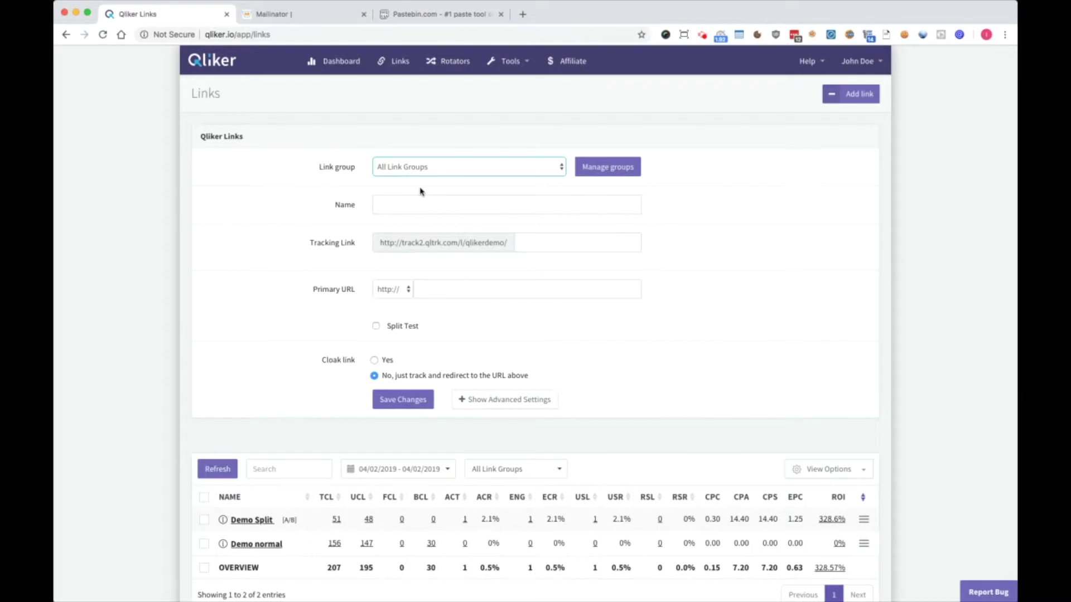
pyautogui.press('Down')
pyautogui.click(418, 205)
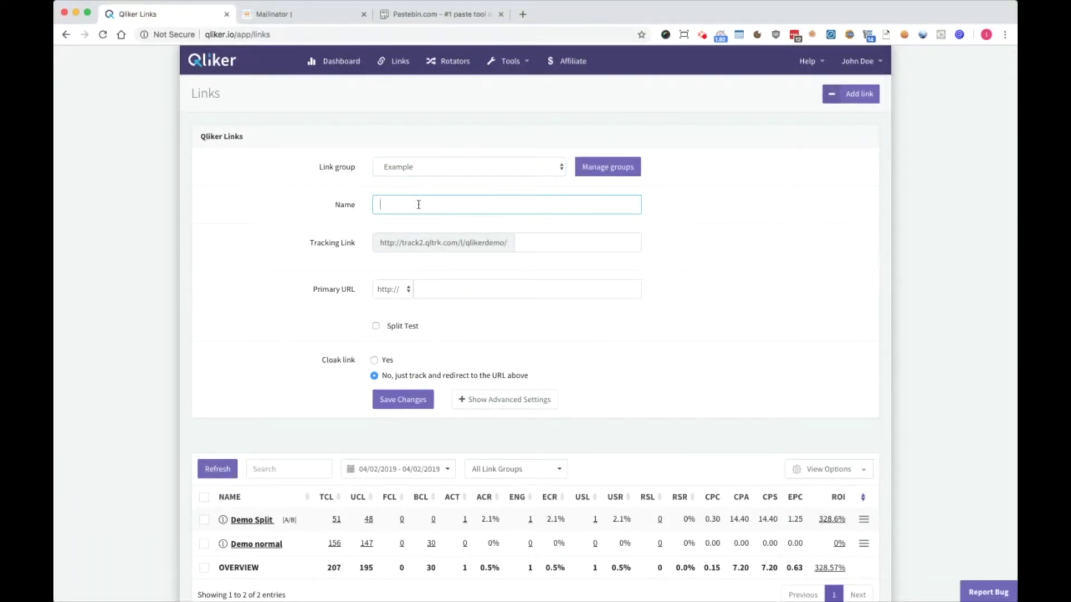
pyautogui.write('Example Group 1')
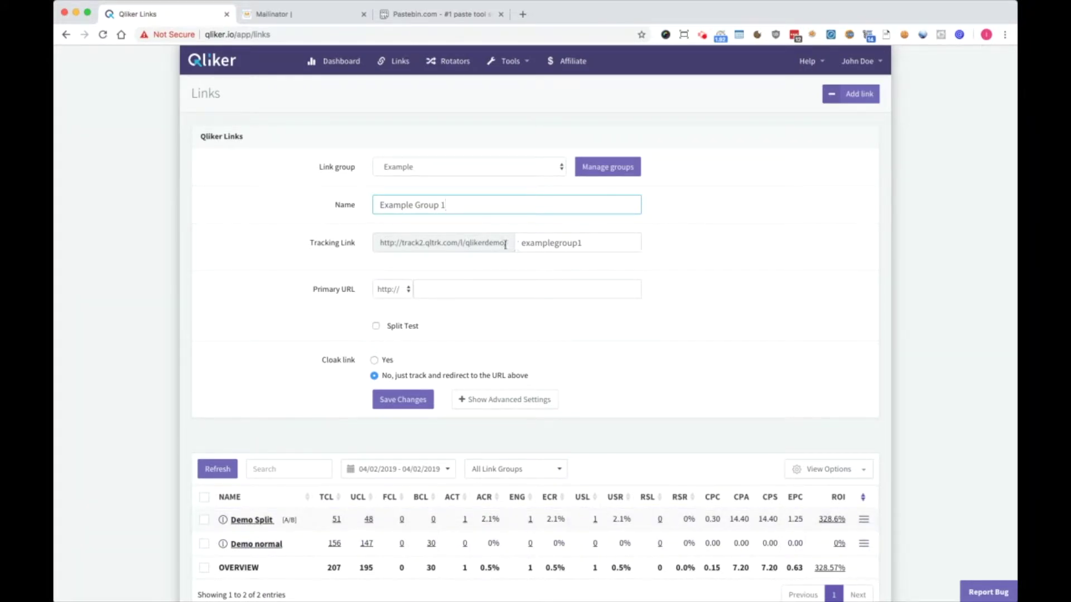
pyautogui.click(541, 243)
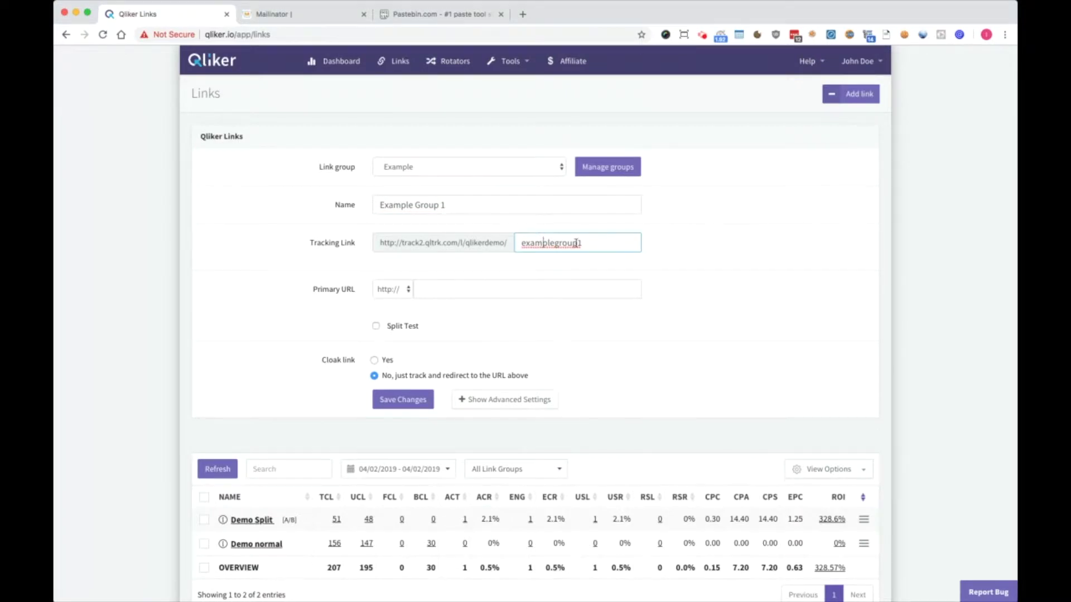
pyautogui.click(476, 289)
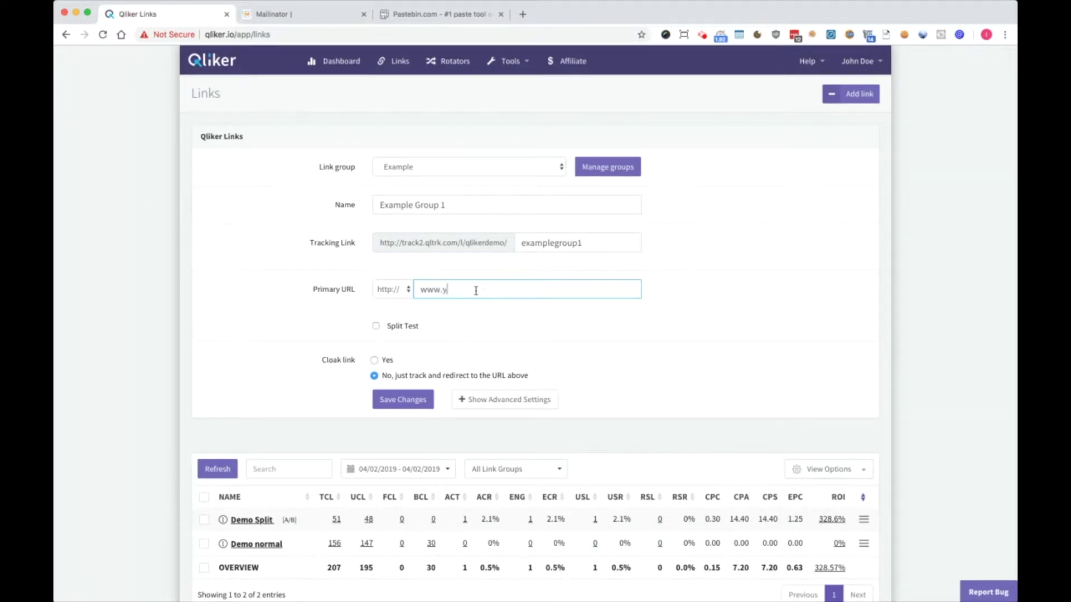
pyautogui.write('www.yahoo.com')
pyautogui.click(391, 293)
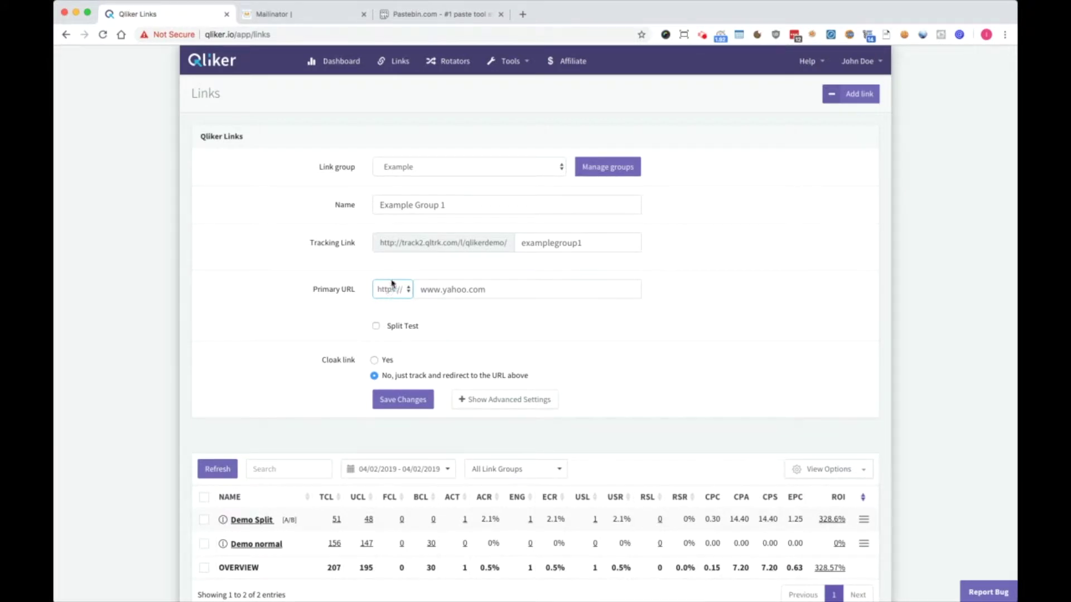
pyautogui.press('Up')
pyautogui.click(357, 318)
pyautogui.click(393, 332)
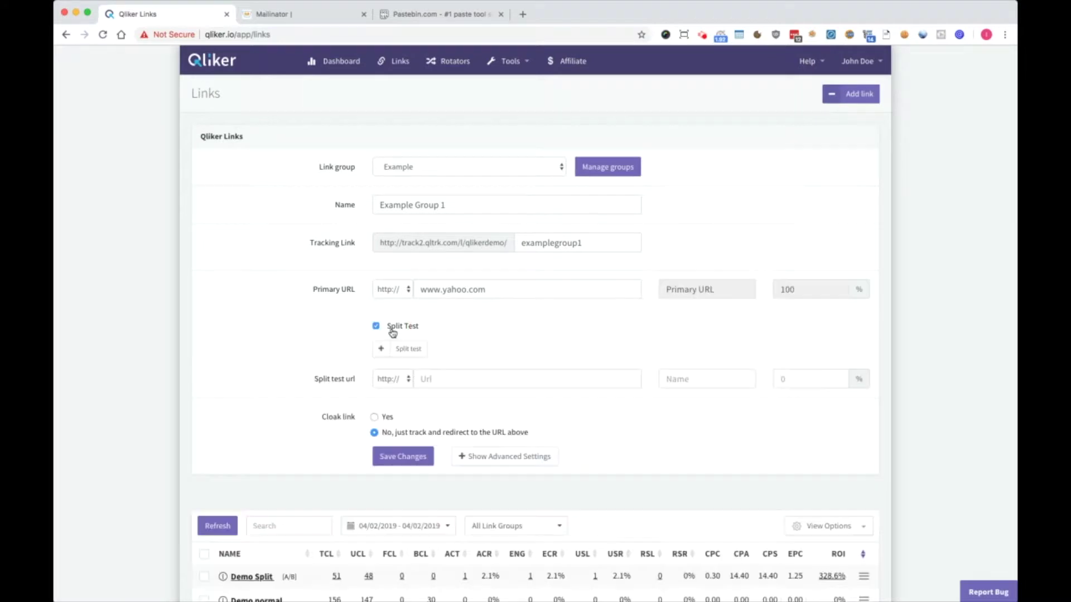
pyautogui.scroll(-1, 396, 332)
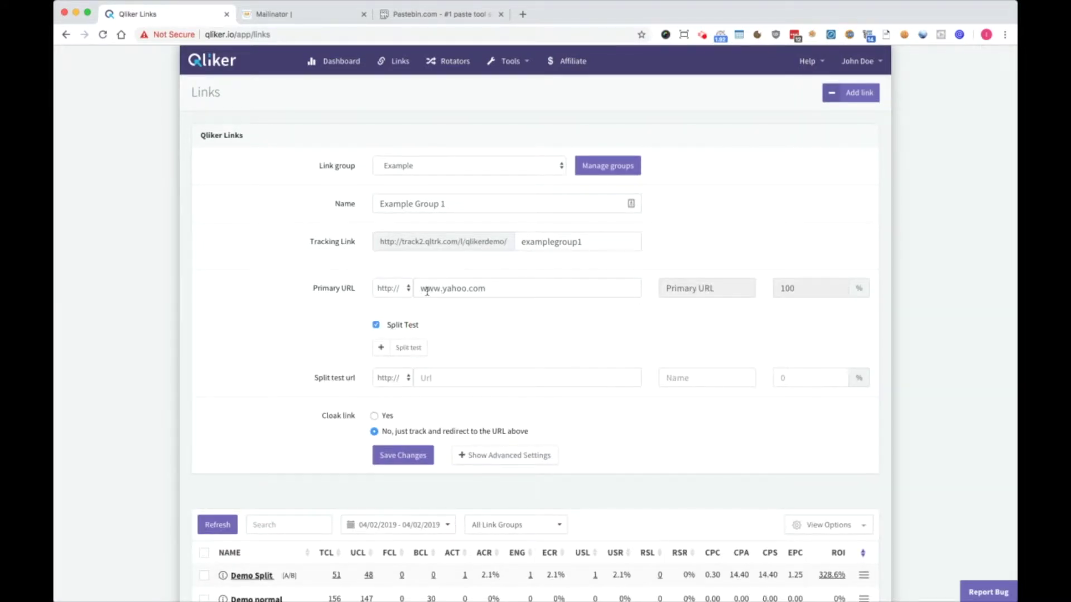
pyautogui.moveTo(426, 290); pyautogui.dragTo(530, 286)
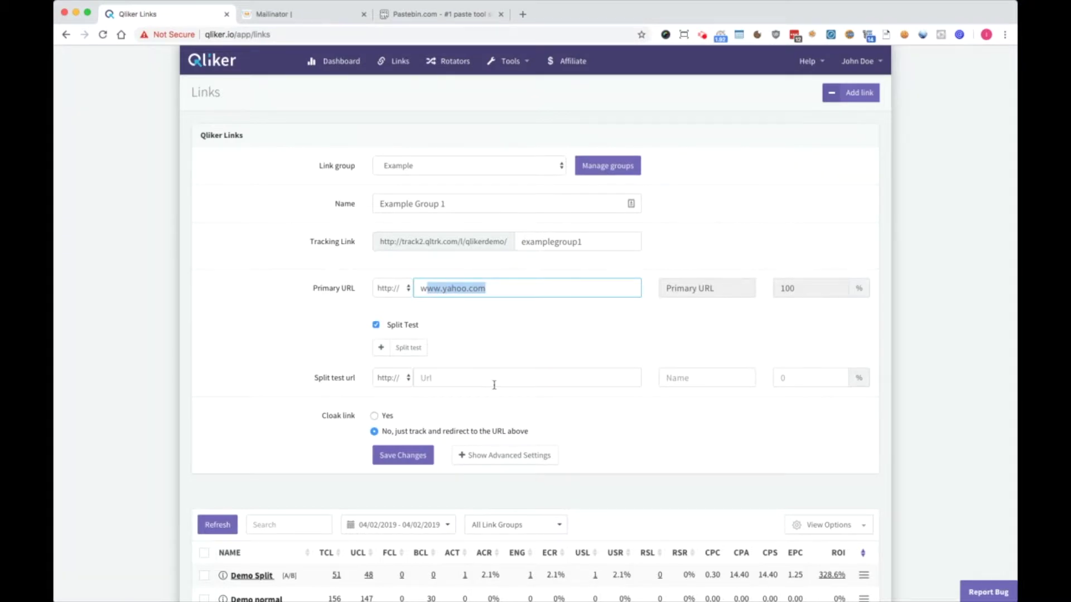
pyautogui.click(476, 382)
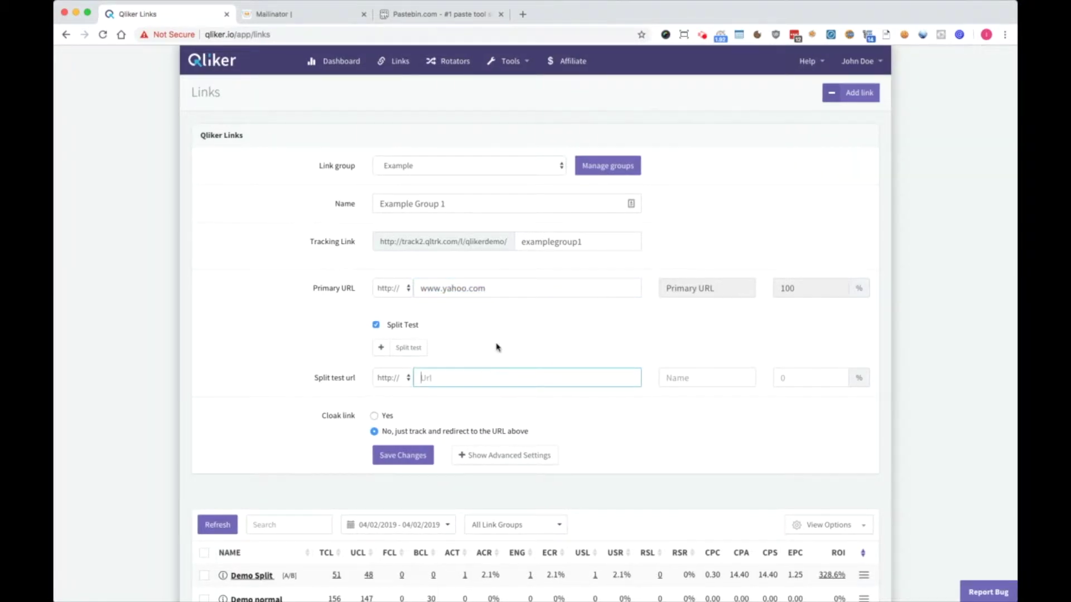
pyautogui.write('ww')
pyautogui.click(671, 377)
pyautogui.write('Google')
pyautogui.press('Tab')
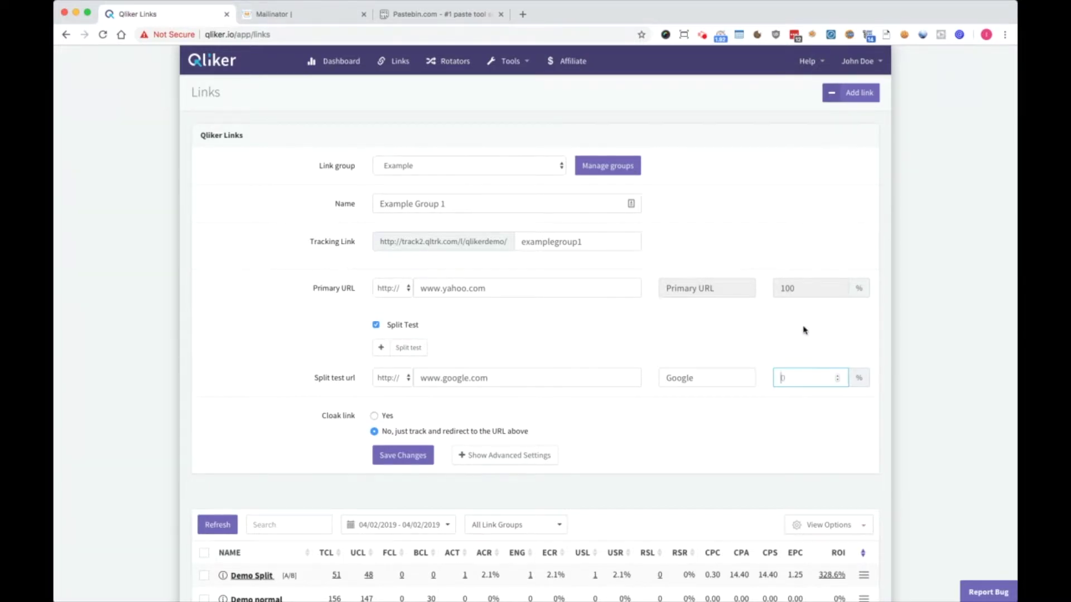
pyautogui.write('0')
pyautogui.click(789, 312)
# Turn on link cloaking and look over its cloaked page title field
pyautogui.click(388, 420)
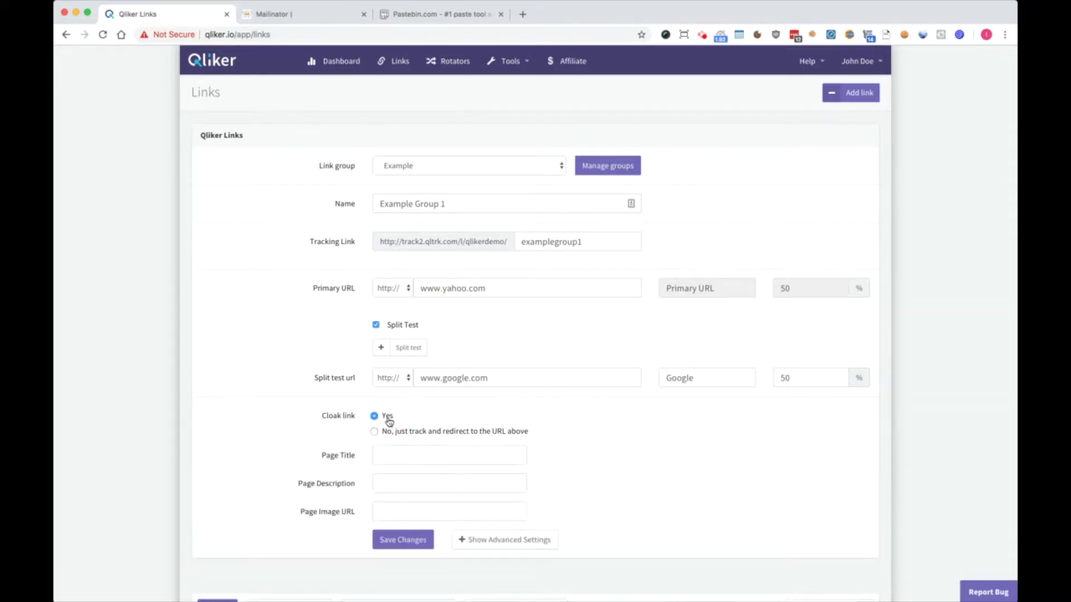
pyautogui.scroll(-3, 389, 421)
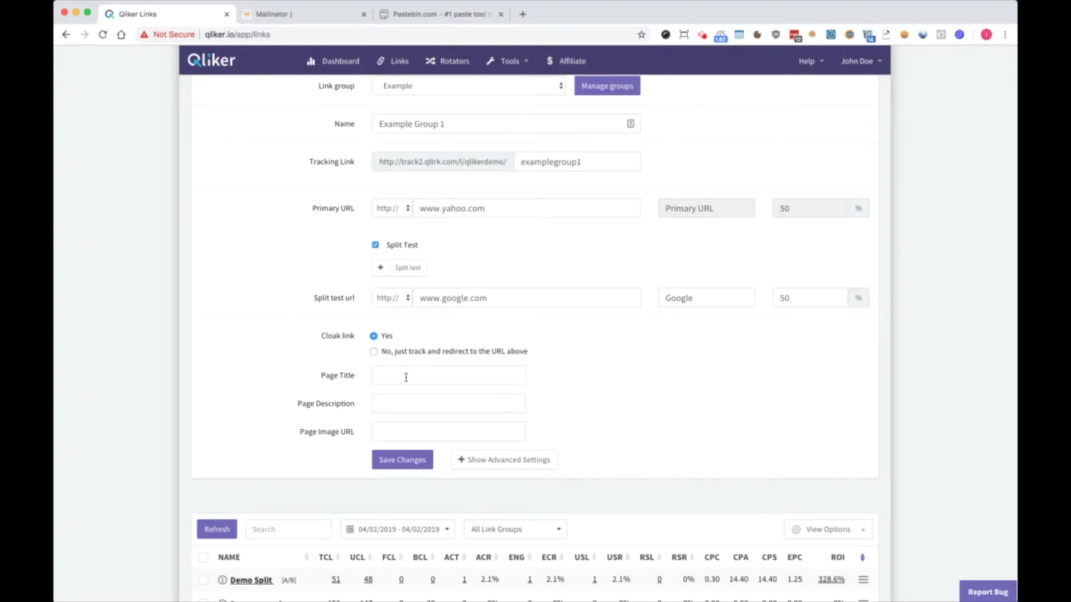
pyautogui.scroll(1, 406, 377)
pyautogui.click(406, 377)
pyautogui.scroll(1, 426, 407)
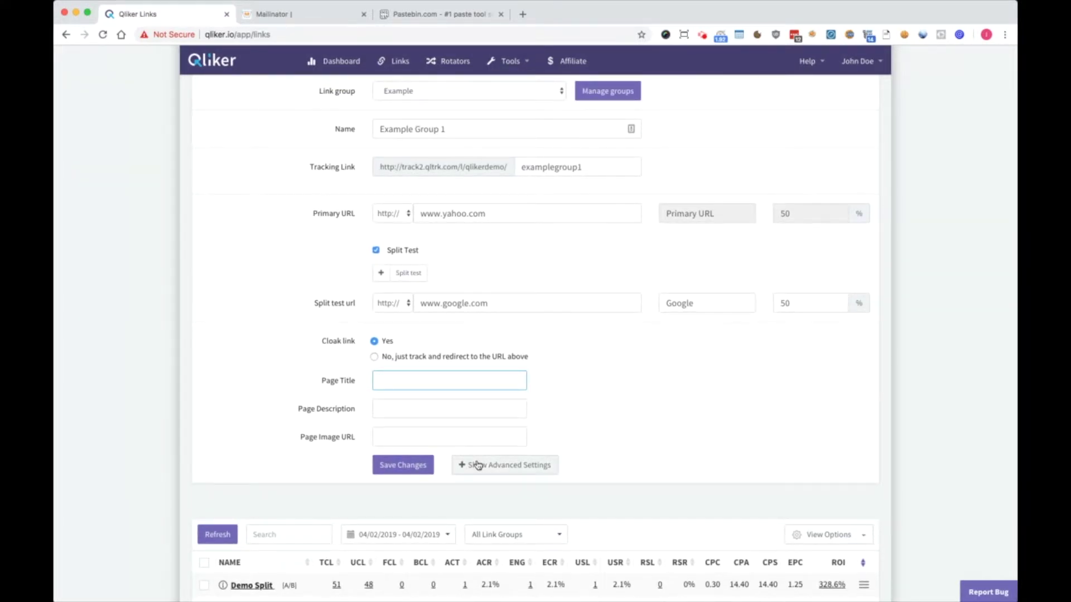
# Switch cloaking back off and browse the advanced settings, from traffic cost to pixels
pyautogui.click(397, 358)
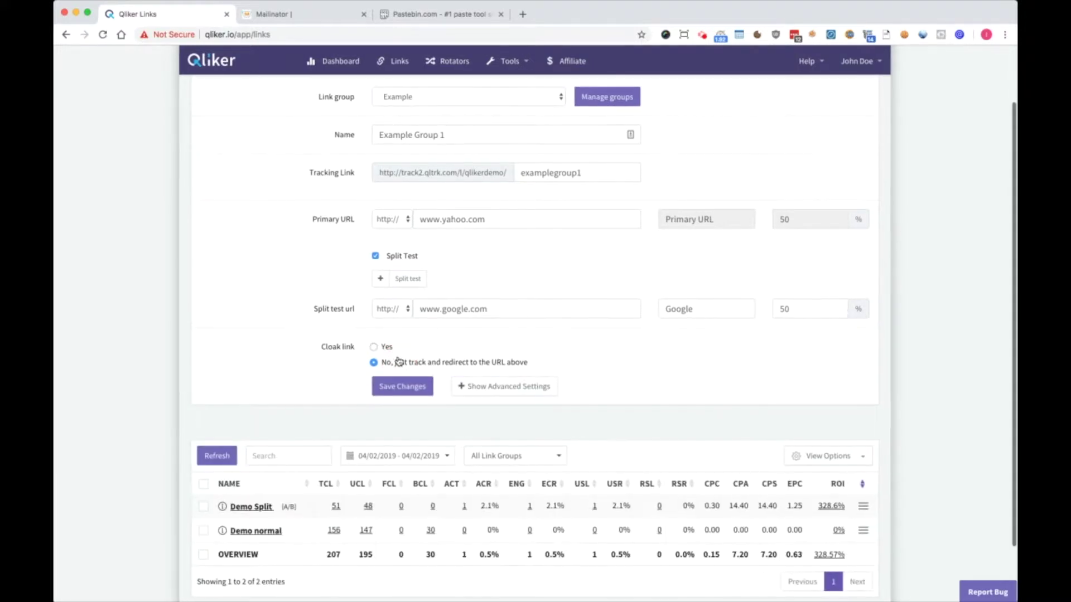
pyautogui.click(502, 387)
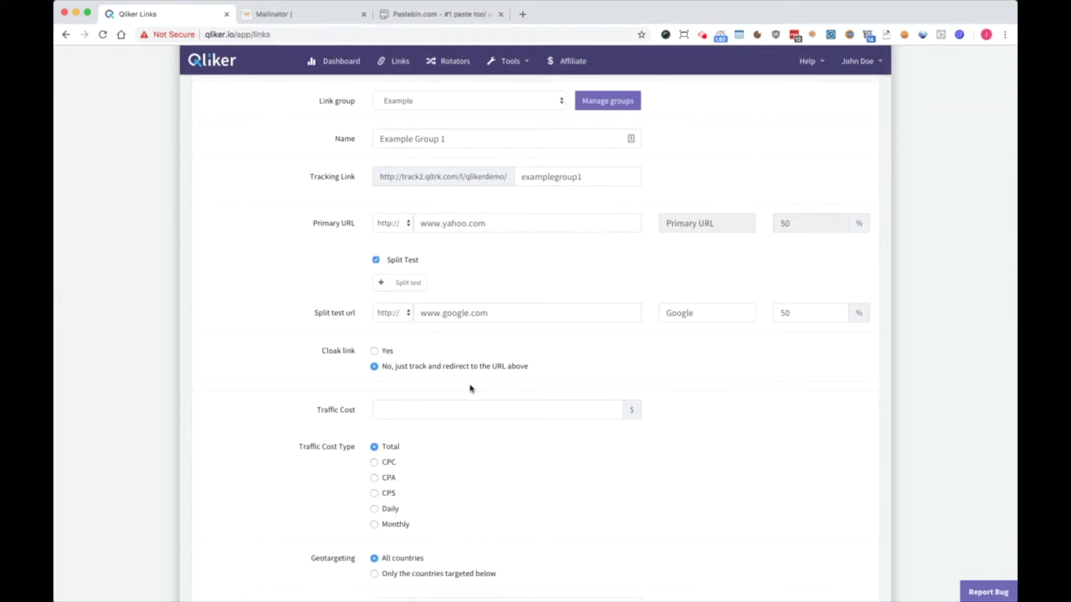
pyautogui.scroll(-3, 470, 388)
pyautogui.click(445, 288)
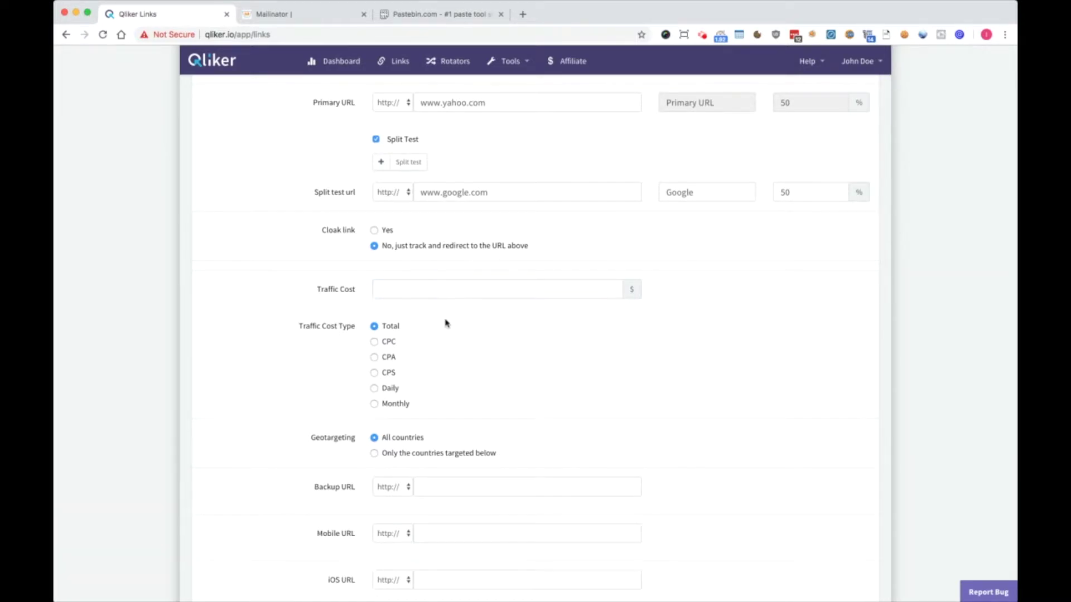
pyautogui.scroll(-15, 444, 327)
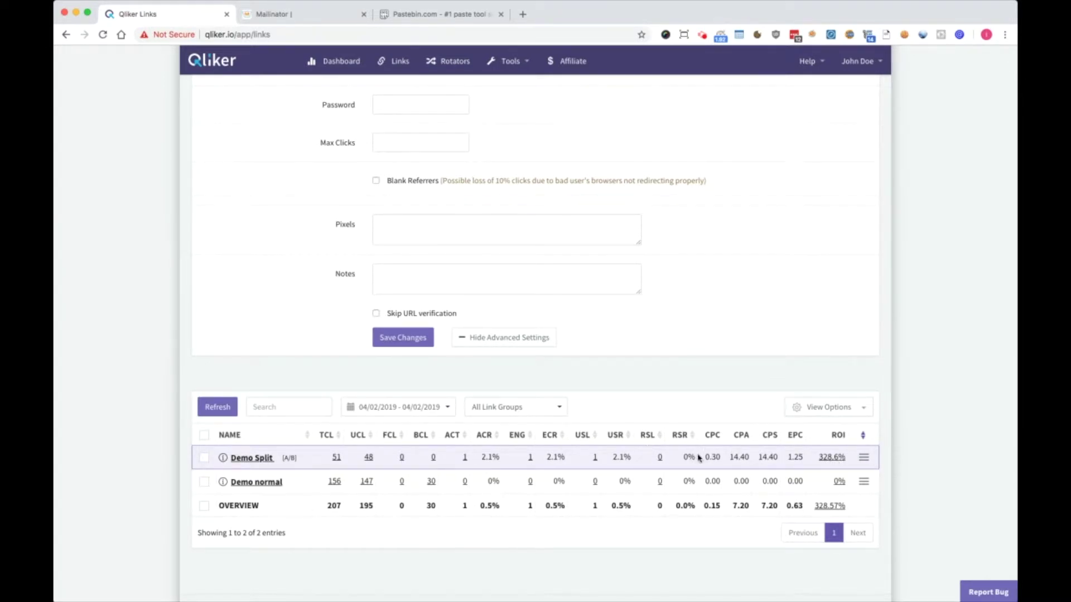
pyautogui.scroll(10, 697, 457)
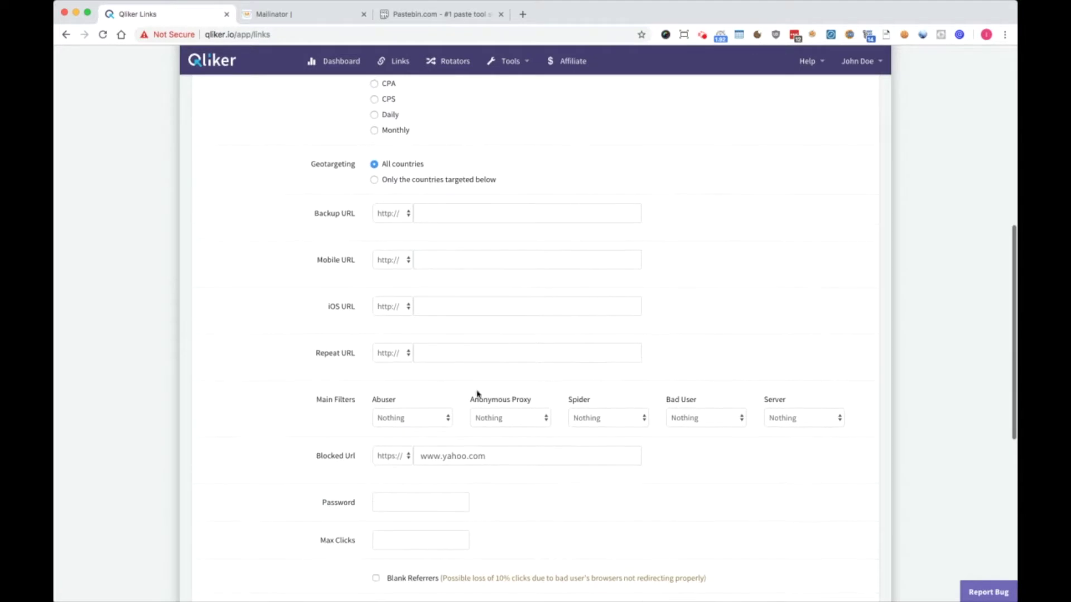
pyautogui.scroll(4, 456, 376)
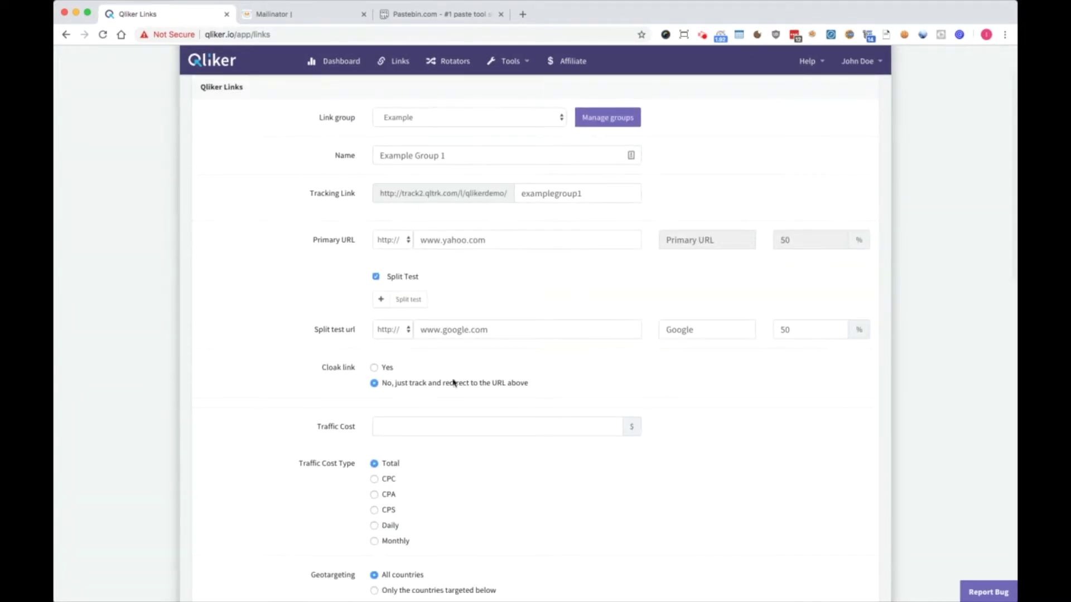
# Enter a traffic cost of 0,3 $ and set the cost type to CPC
pyautogui.click(409, 425)
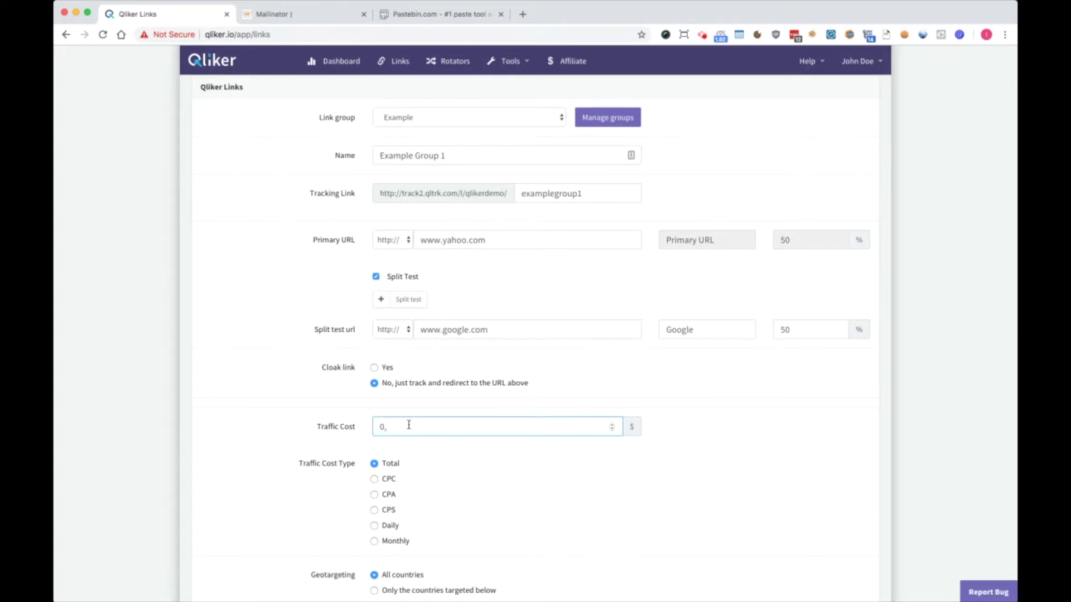
pyautogui.write('0,3')
pyautogui.click(277, 491)
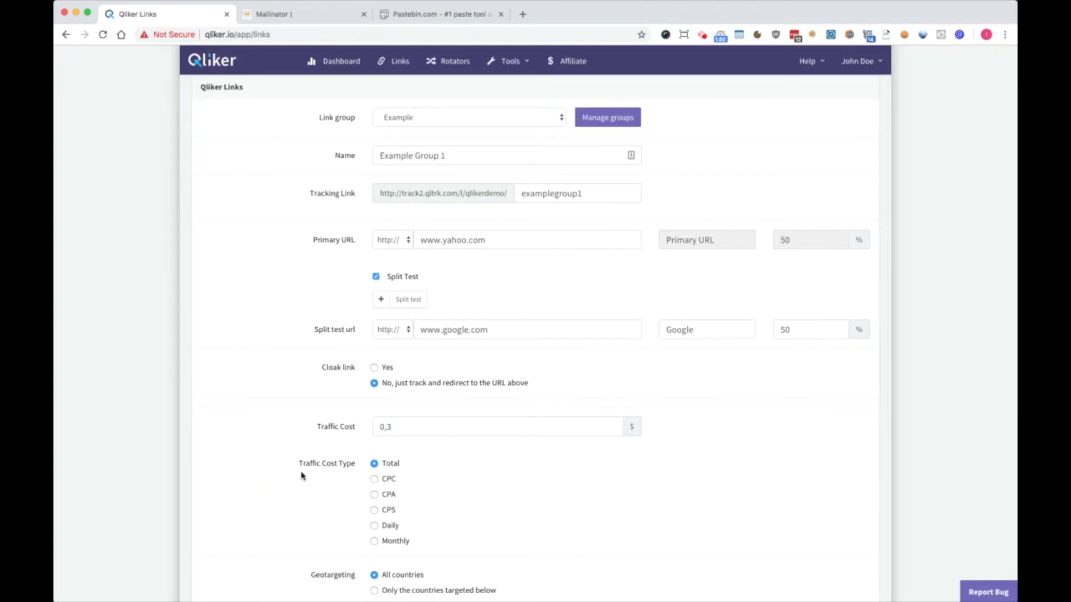
pyautogui.scroll(-2, 301, 474)
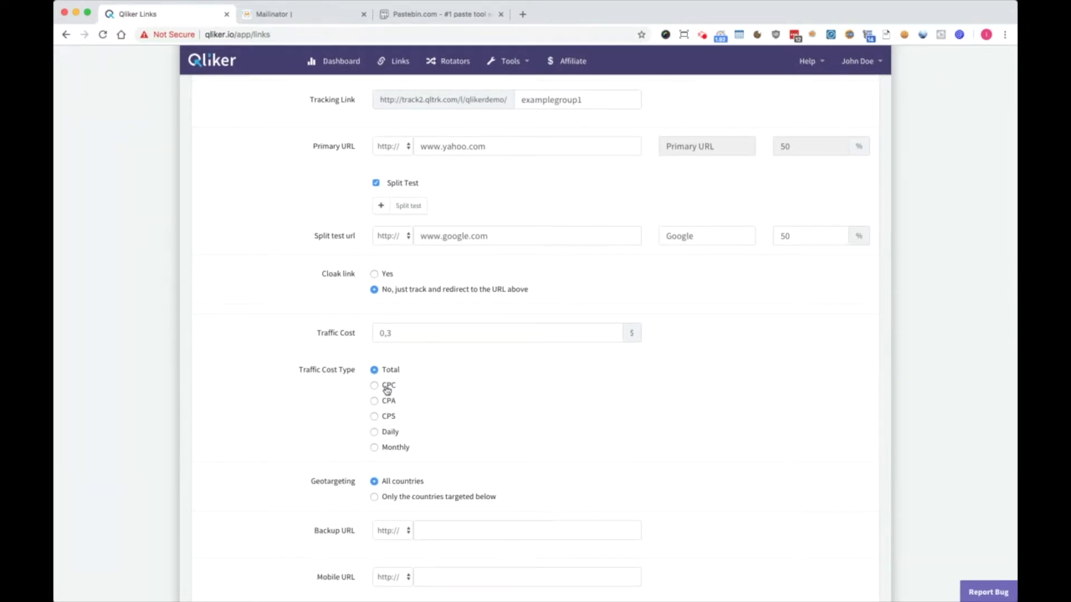
pyautogui.scroll(1, 388, 420)
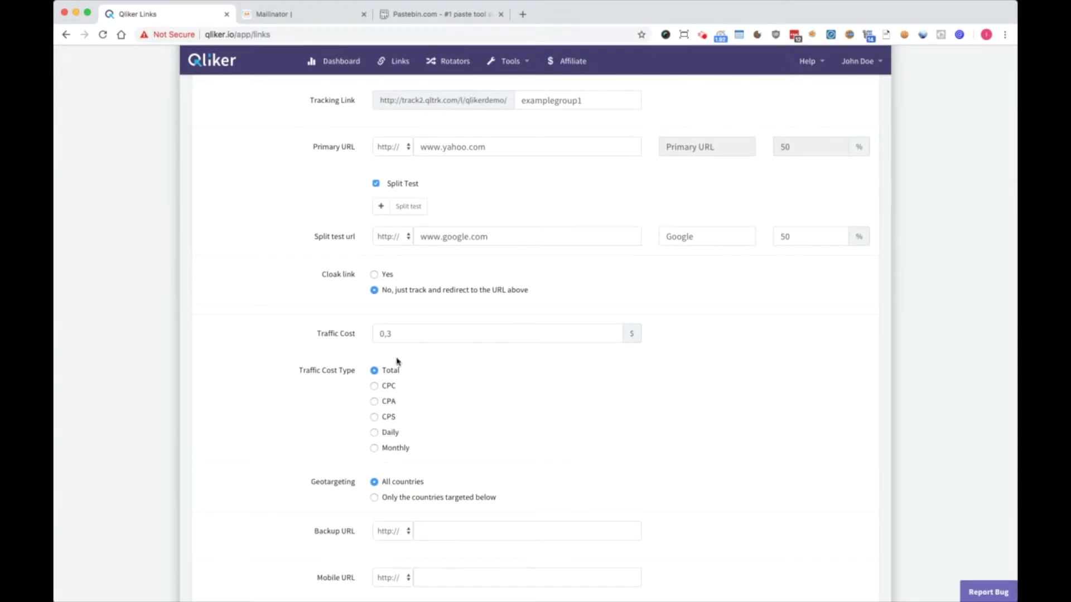
pyautogui.scroll(-1, 397, 357)
pyautogui.click(393, 390)
pyautogui.click(374, 386)
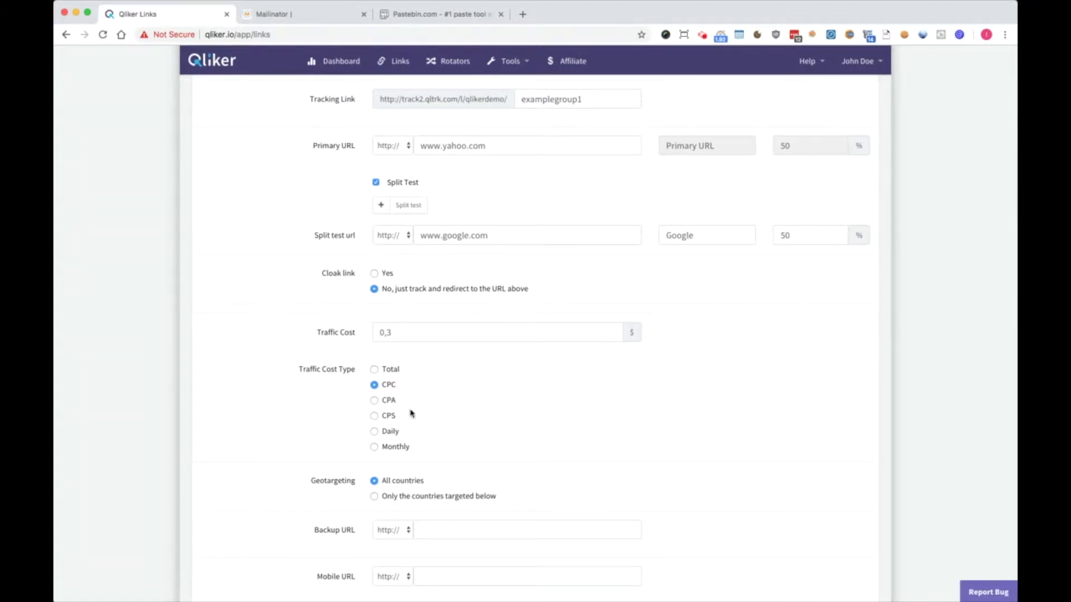
pyautogui.scroll(-3, 420, 418)
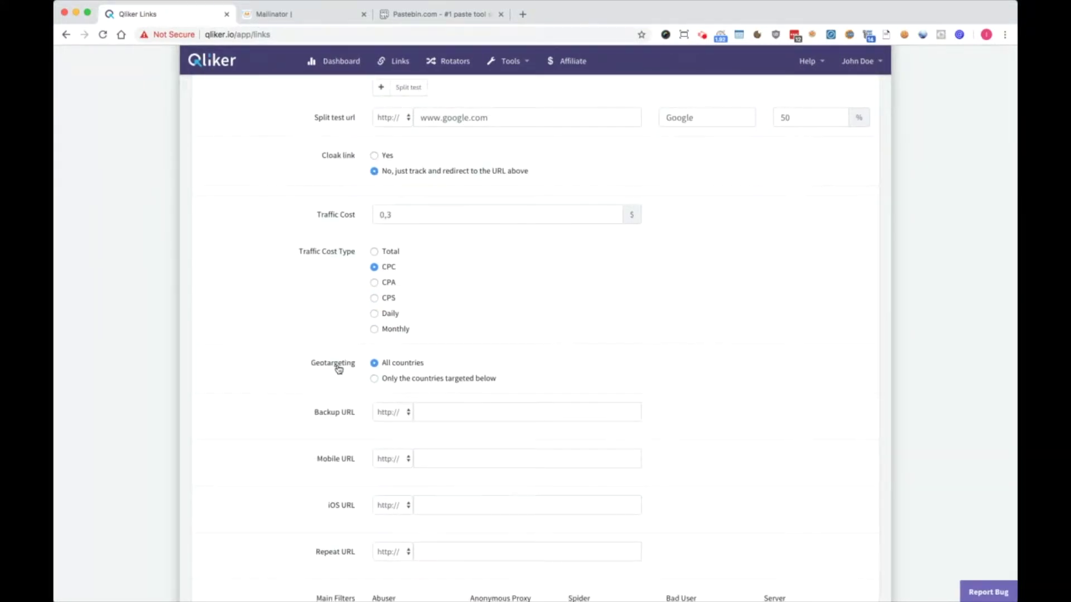
# Geotarget only the United States, removing China from the excluded countries
pyautogui.click(387, 380)
pyautogui.scroll(-2, 344, 381)
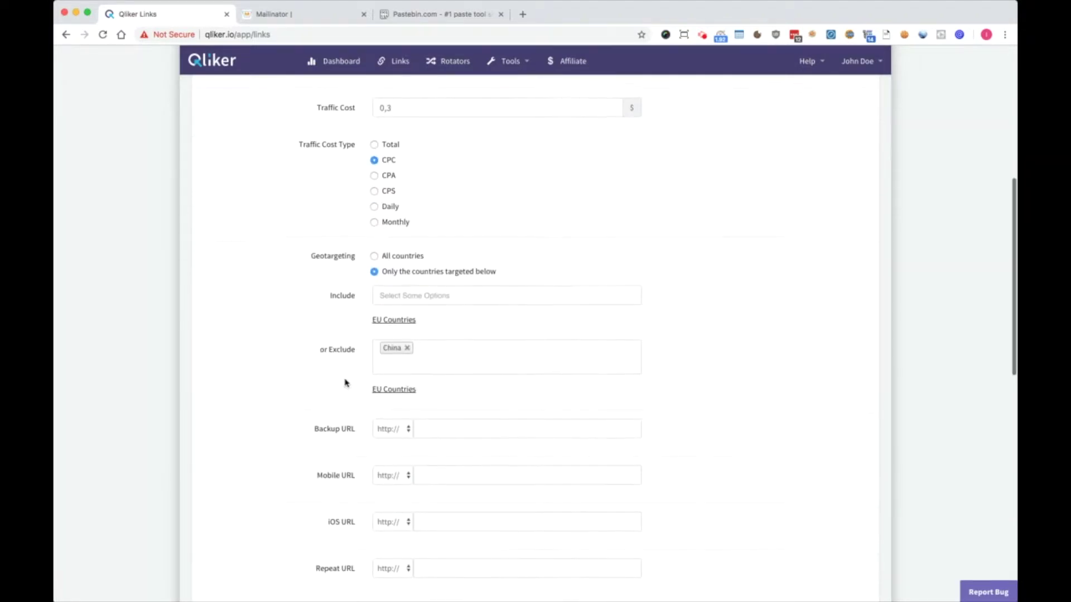
pyautogui.click(406, 354)
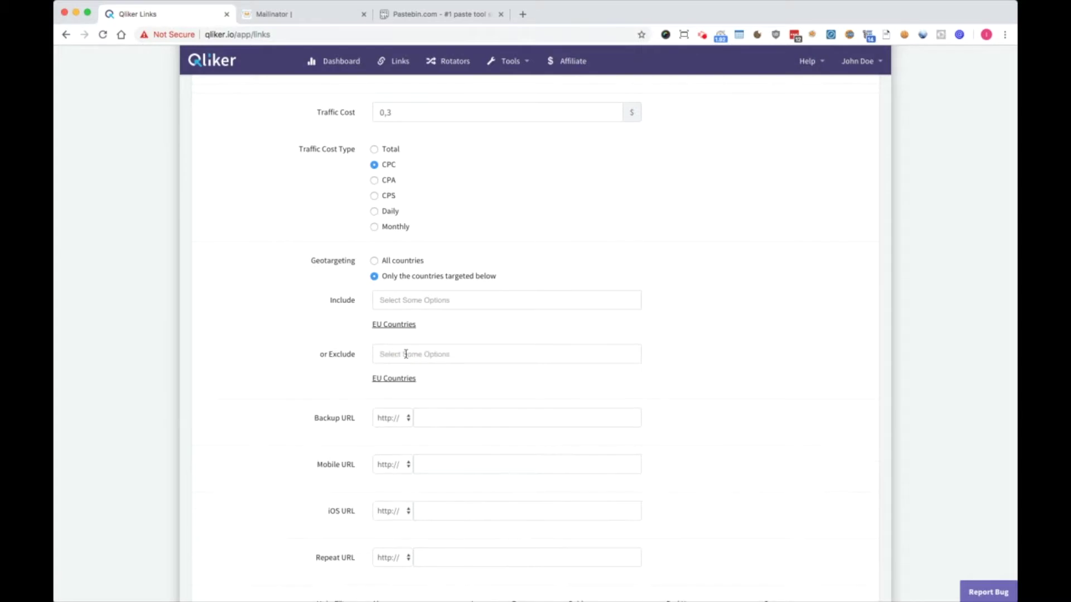
pyautogui.click(414, 302)
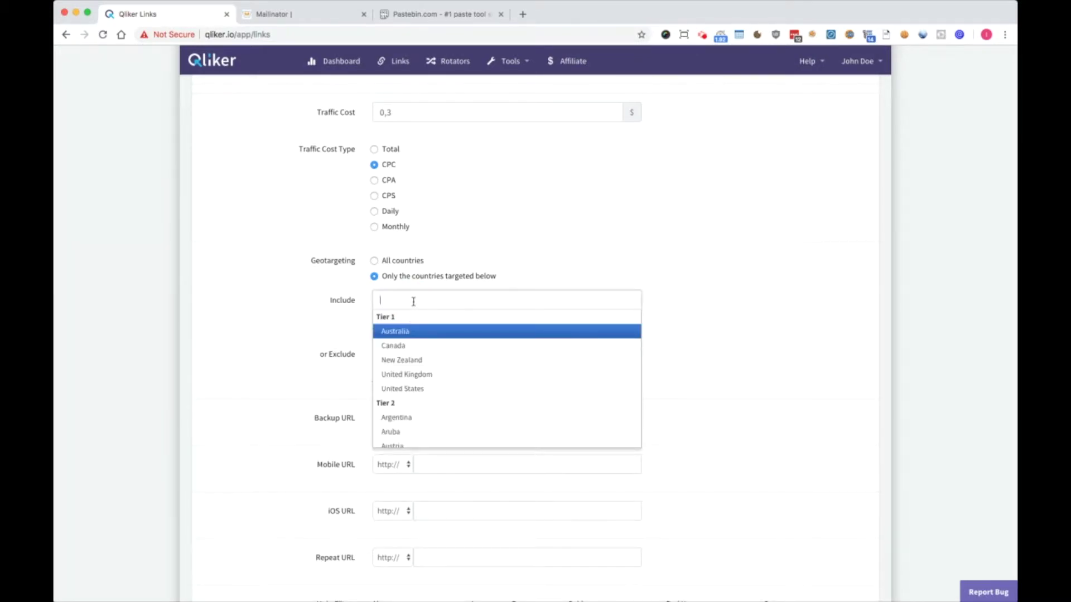
pyautogui.click(411, 388)
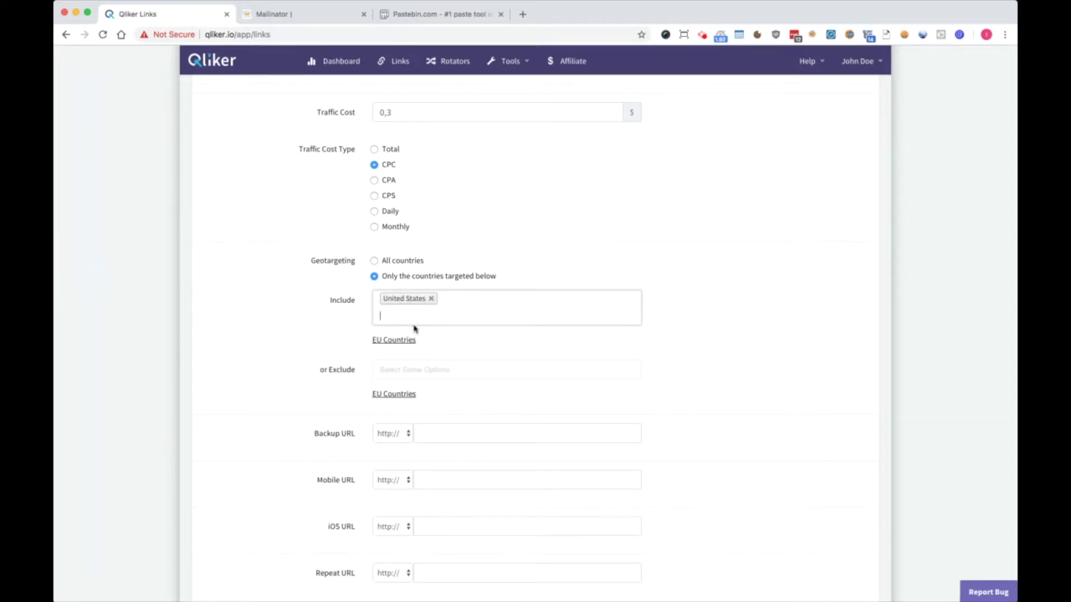
pyautogui.scroll(-5, 414, 329)
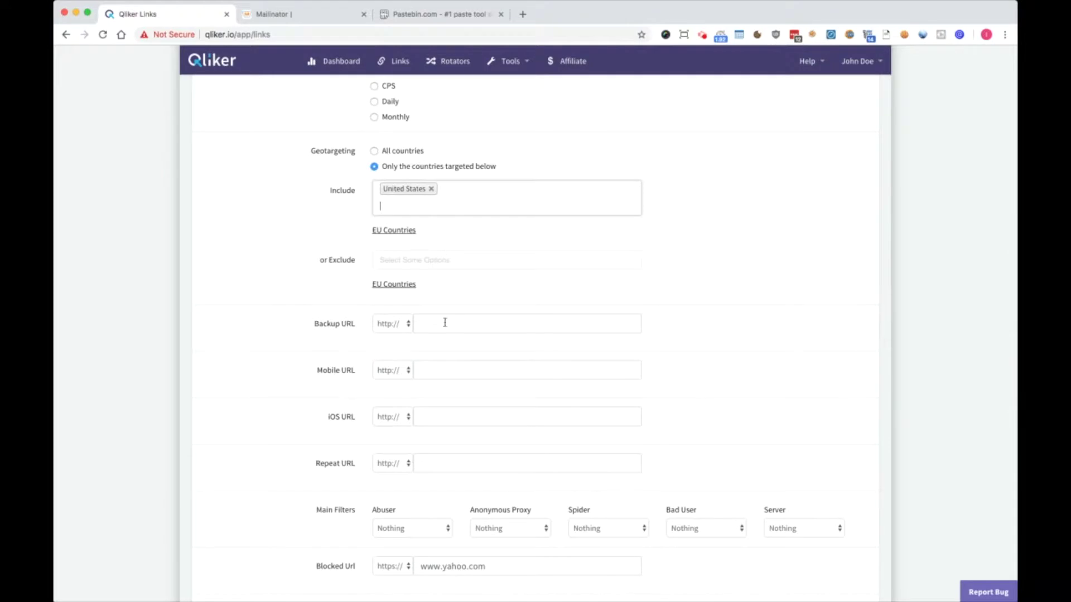
pyautogui.write('www')
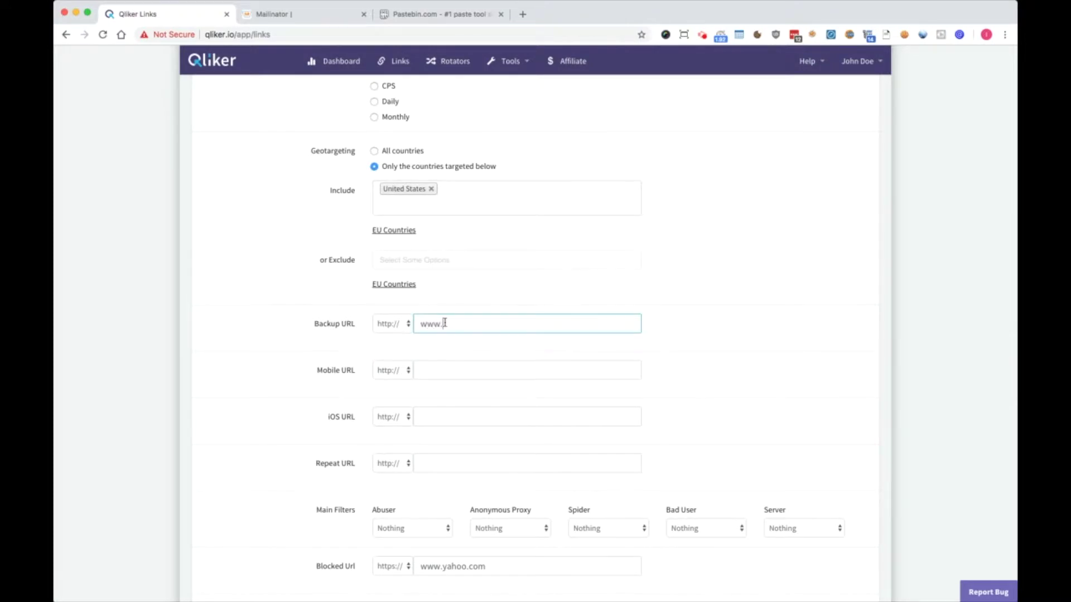
pyautogui.write('.backup.com')
pyautogui.scroll(-2, 375, 424)
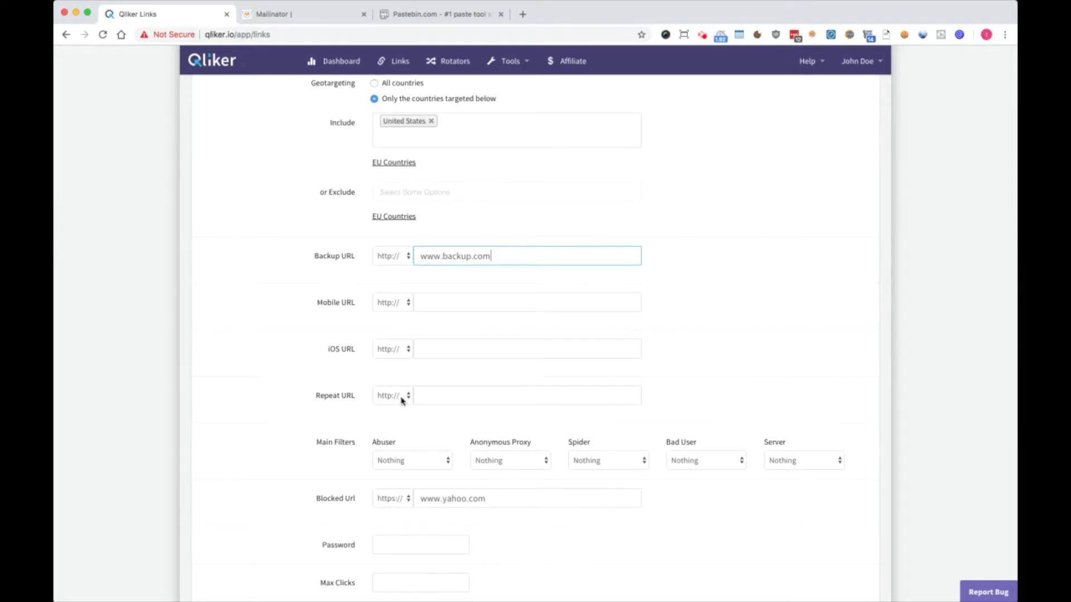
pyautogui.scroll(10, 400, 399)
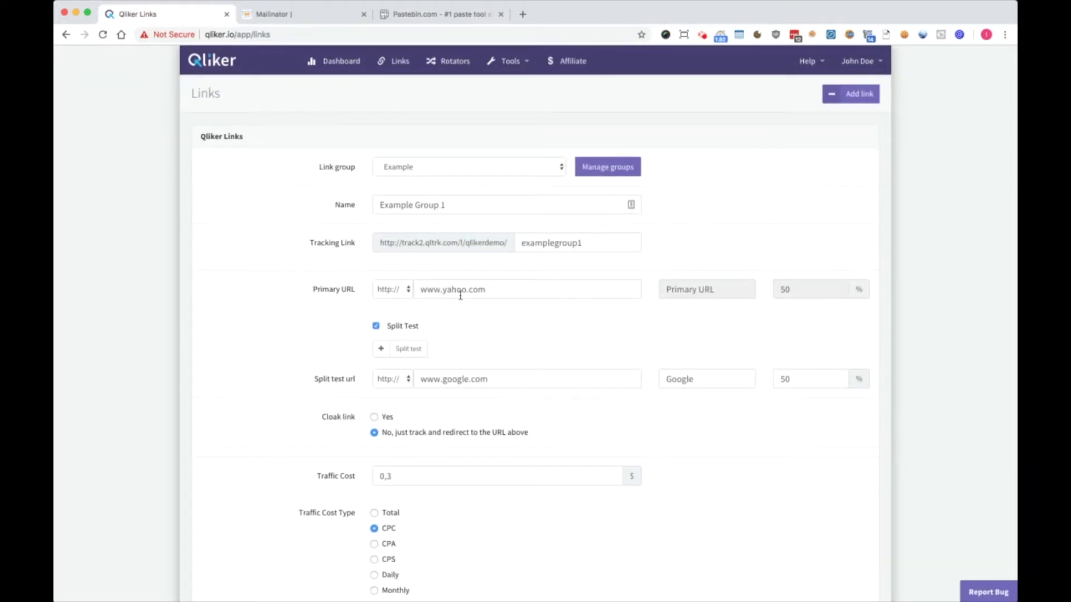
pyautogui.scroll(-15, 465, 381)
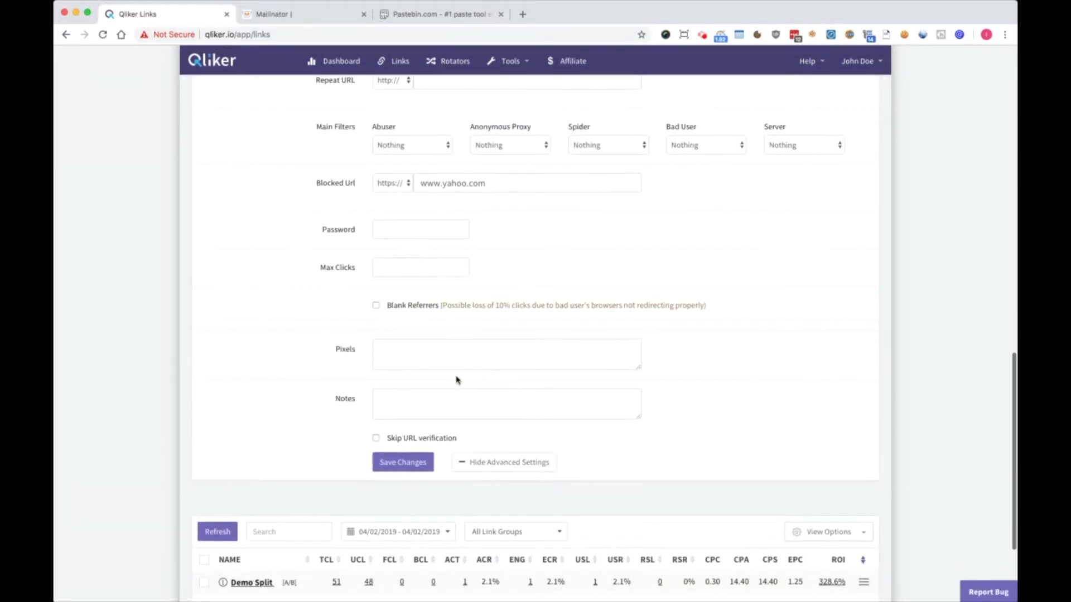
pyautogui.scroll(5, 458, 377)
pyautogui.scroll(3, 456, 379)
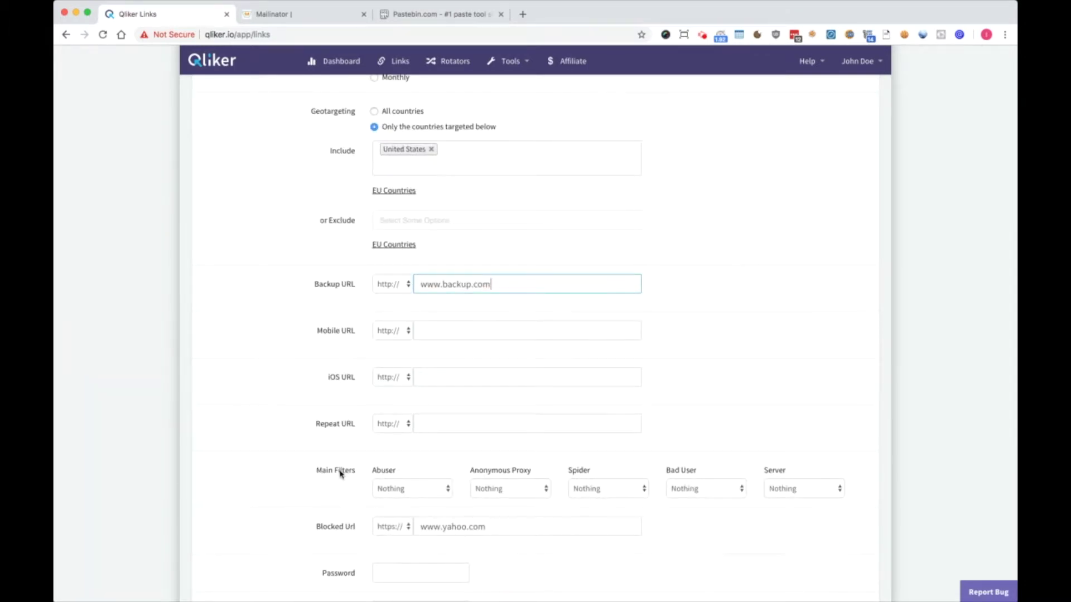
pyautogui.scroll(-1, 340, 473)
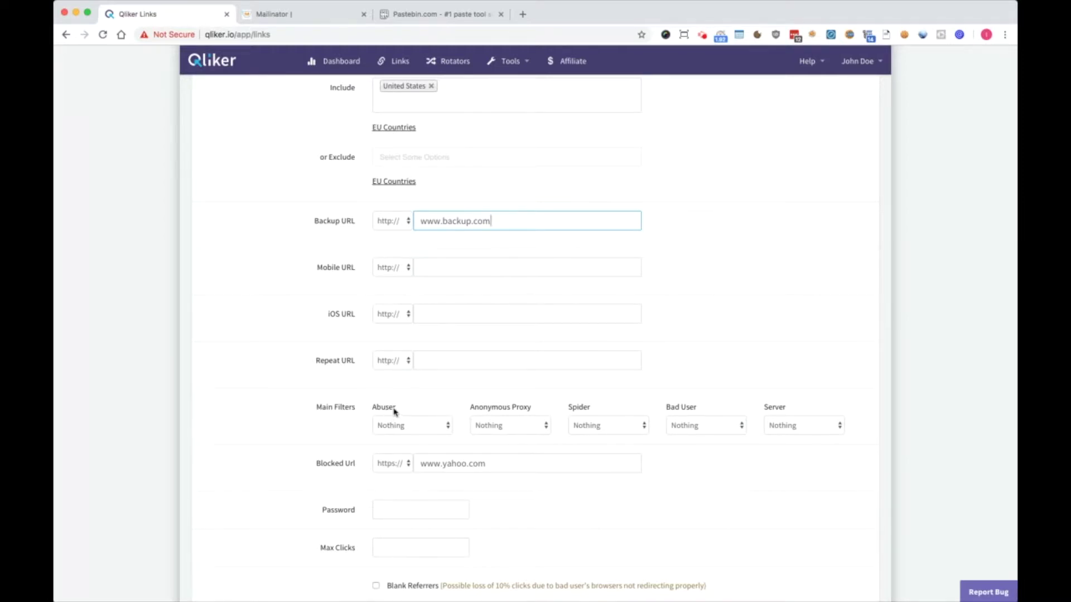
# Set the Abuser, Anonymous Proxy, Spider, Bad User and Server filters to Block
pyautogui.click(405, 425)
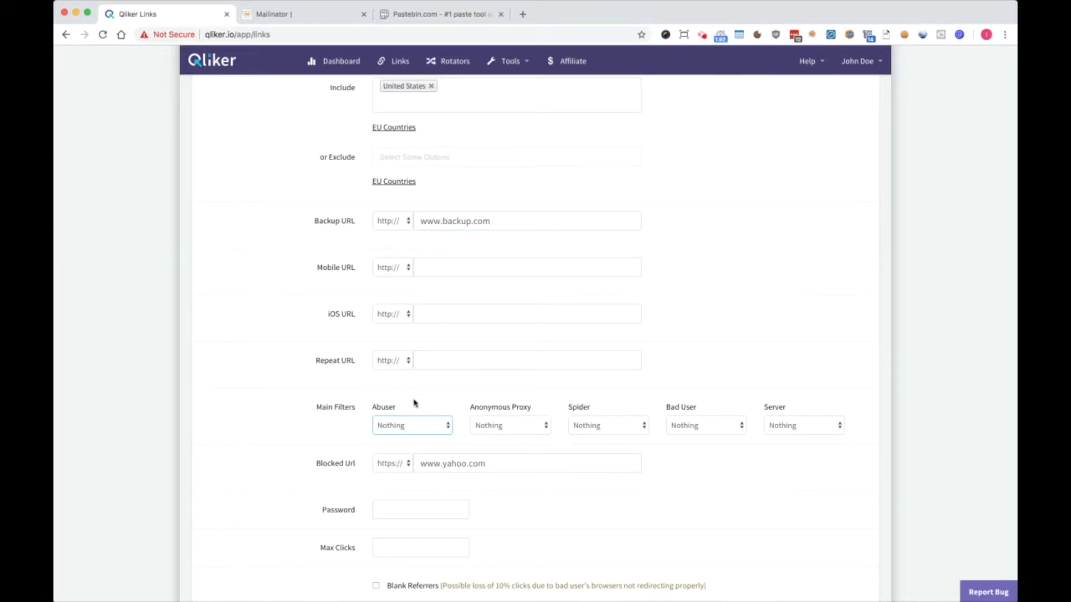
pyautogui.press('b')
pyautogui.press('Tab')
pyautogui.press('b')
pyautogui.click(606, 426)
pyautogui.press('b')
pyautogui.click(680, 425)
pyautogui.press('b')
pyautogui.click(779, 433)
pyautogui.press('b')
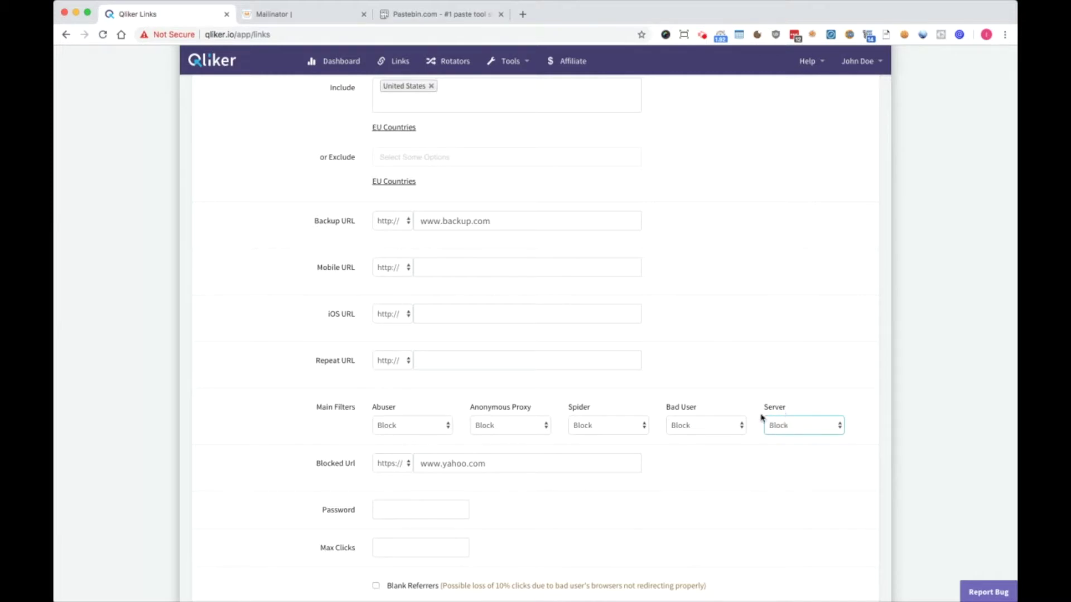
# Go through blocked URL, Password, Max Clicks, Blank Referrers, Pixels and Notes, leaving them unchanged
pyautogui.click(477, 466)
pyautogui.click(736, 473)
pyautogui.scroll(-3, 619, 483)
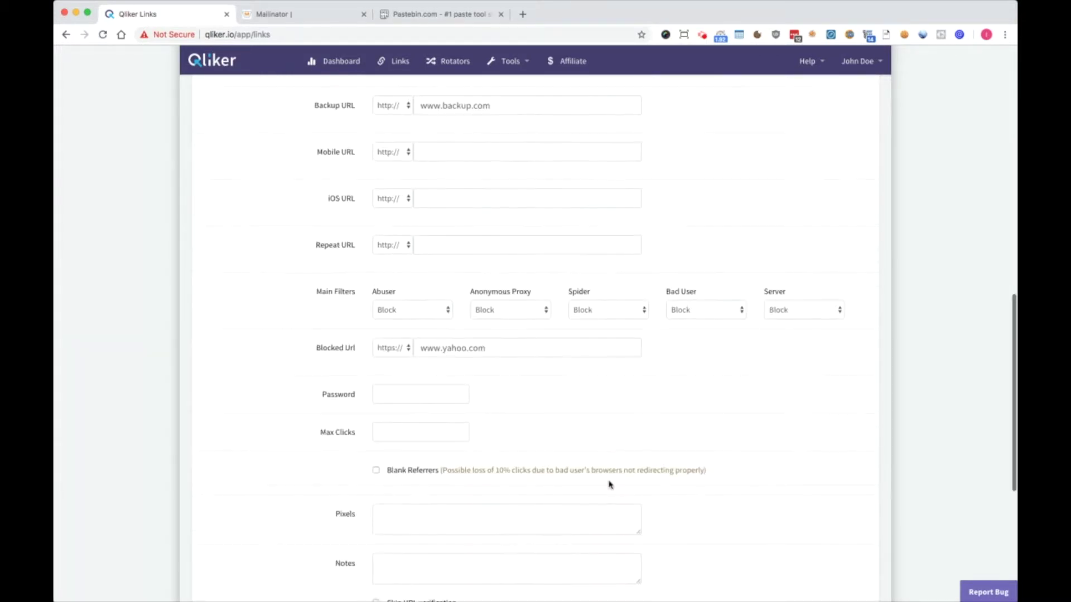
pyautogui.click(423, 396)
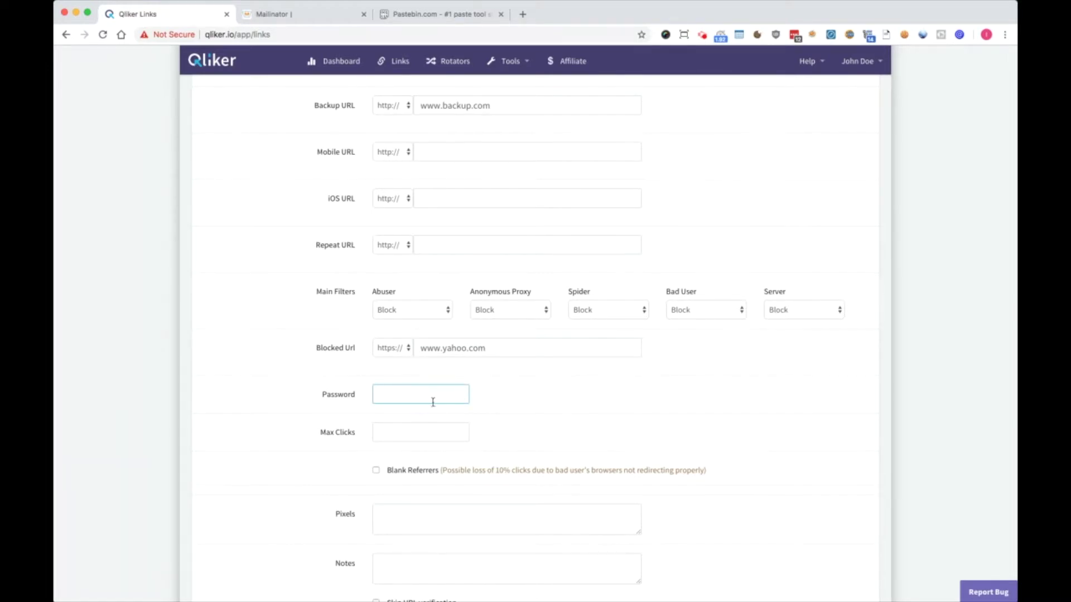
pyautogui.scroll(15, 433, 403)
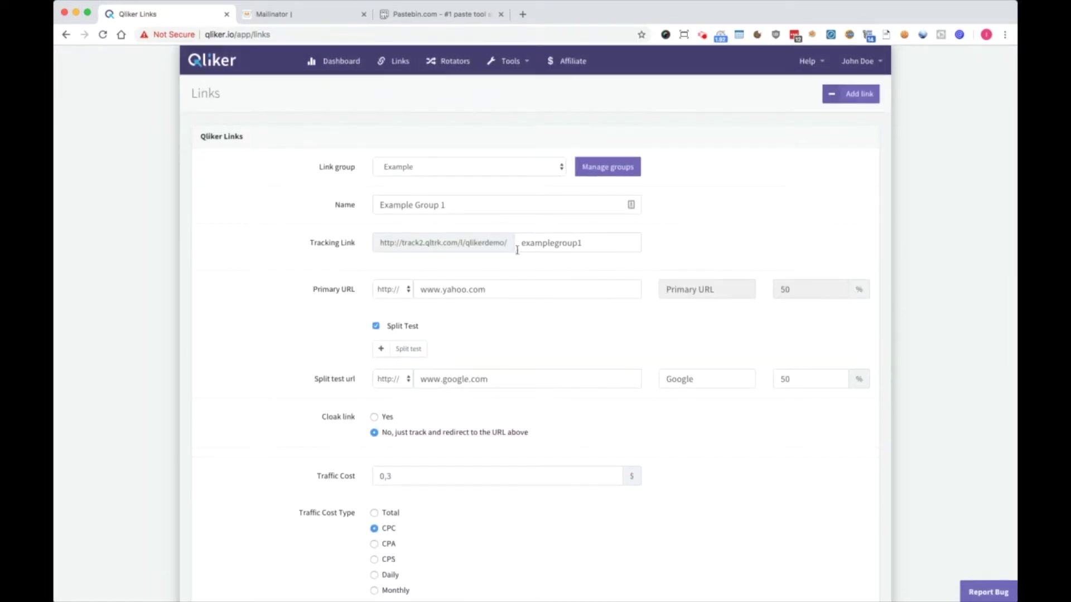
pyautogui.scroll(-15, 448, 298)
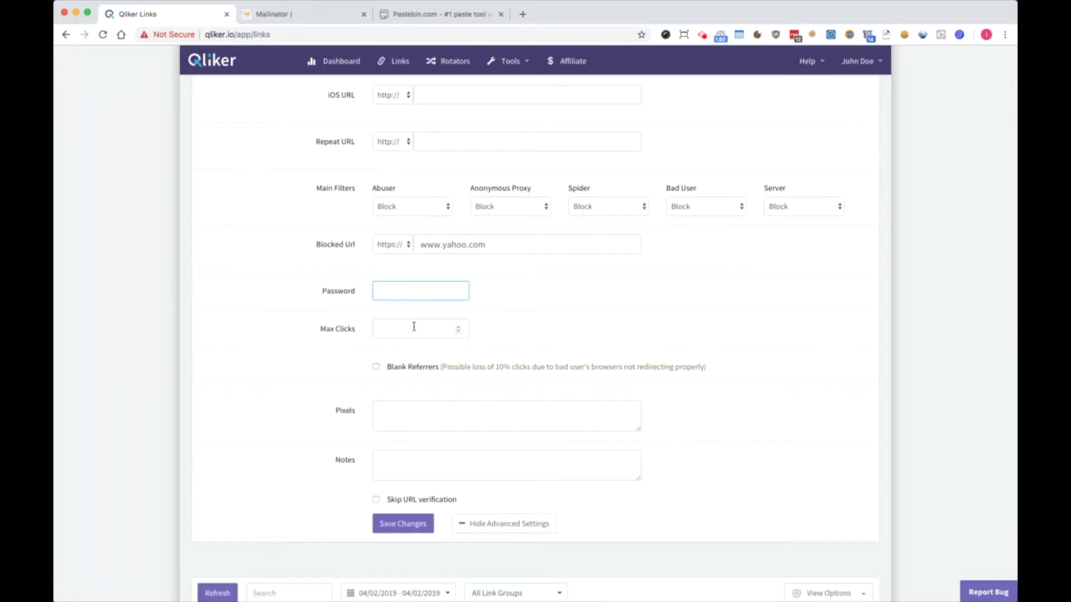
pyautogui.click(414, 327)
pyautogui.click(407, 330)
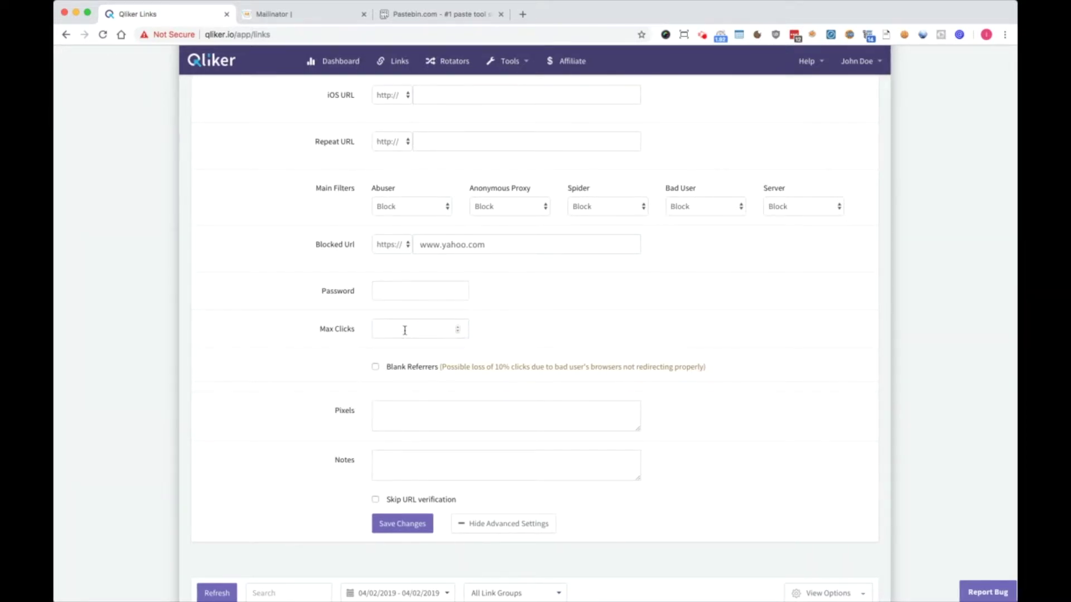
pyautogui.click(400, 370)
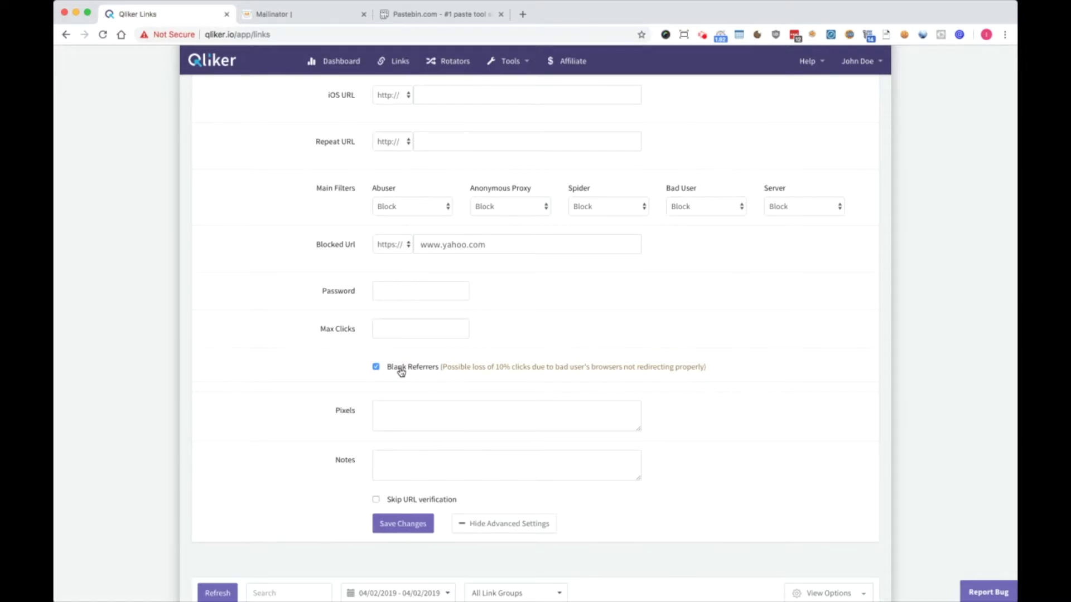
pyautogui.click(400, 372)
pyautogui.click(396, 410)
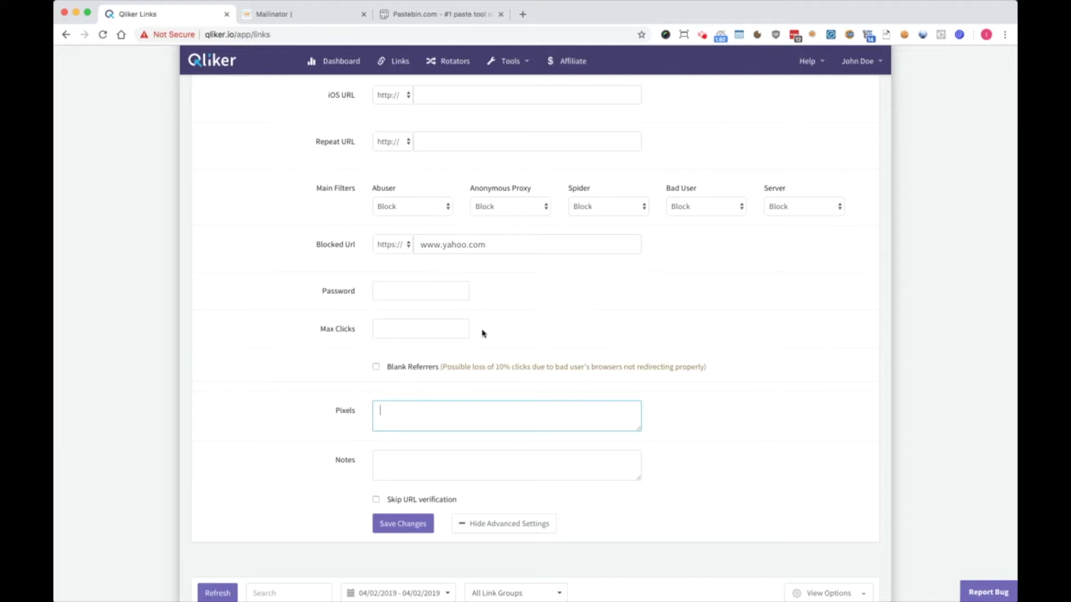
pyautogui.click(449, 461)
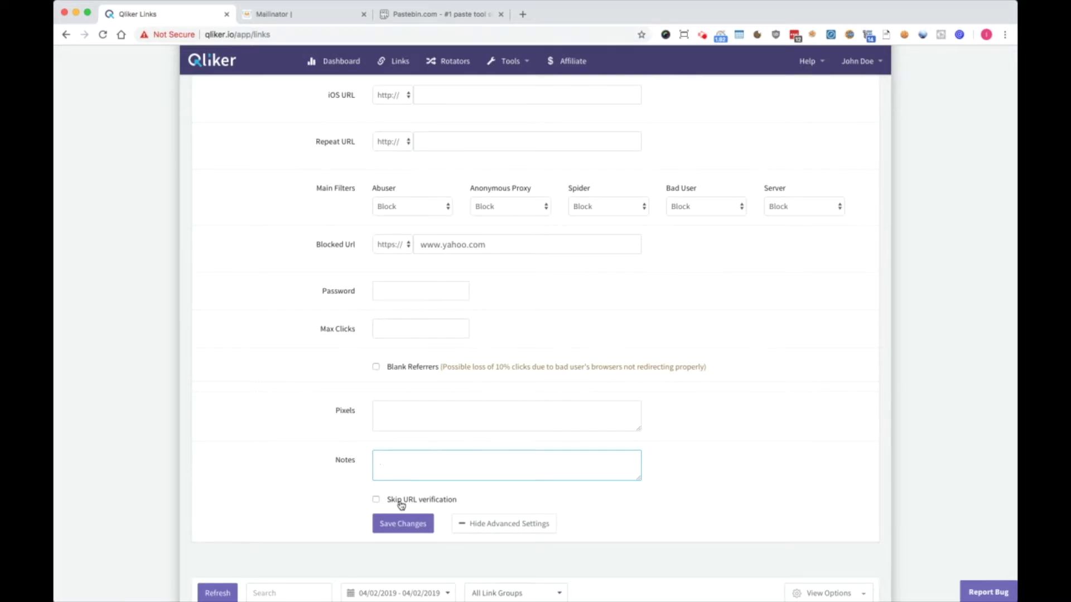
# Garble the primary URL with 'fgerhrehreh' to trigger the invalid-URL error, leaving verification on
pyautogui.scroll(15, 409, 504)
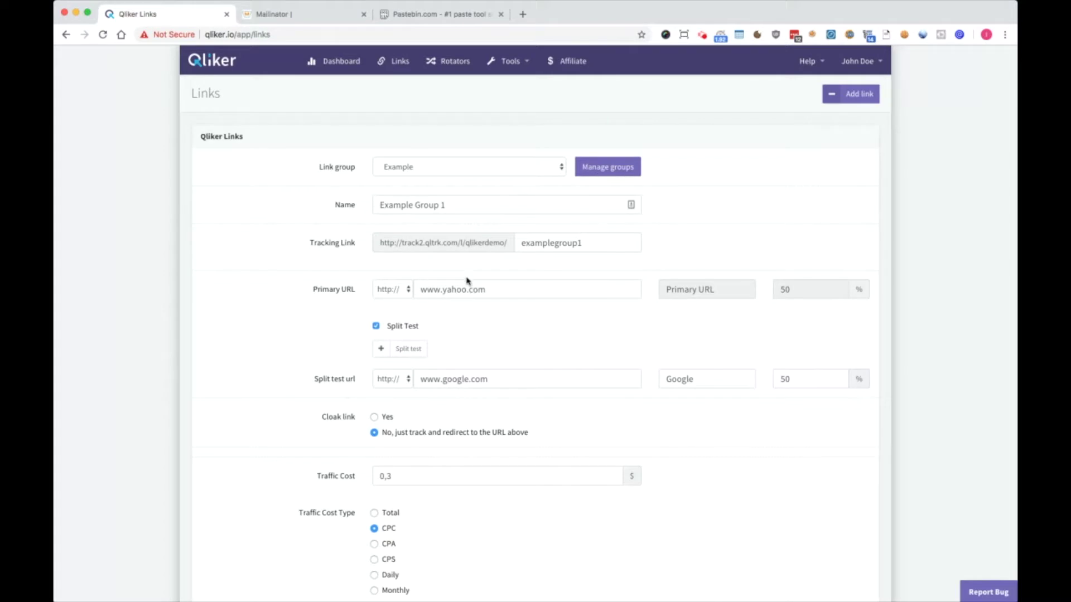
pyautogui.click(457, 289)
pyautogui.write('fgerhreh')
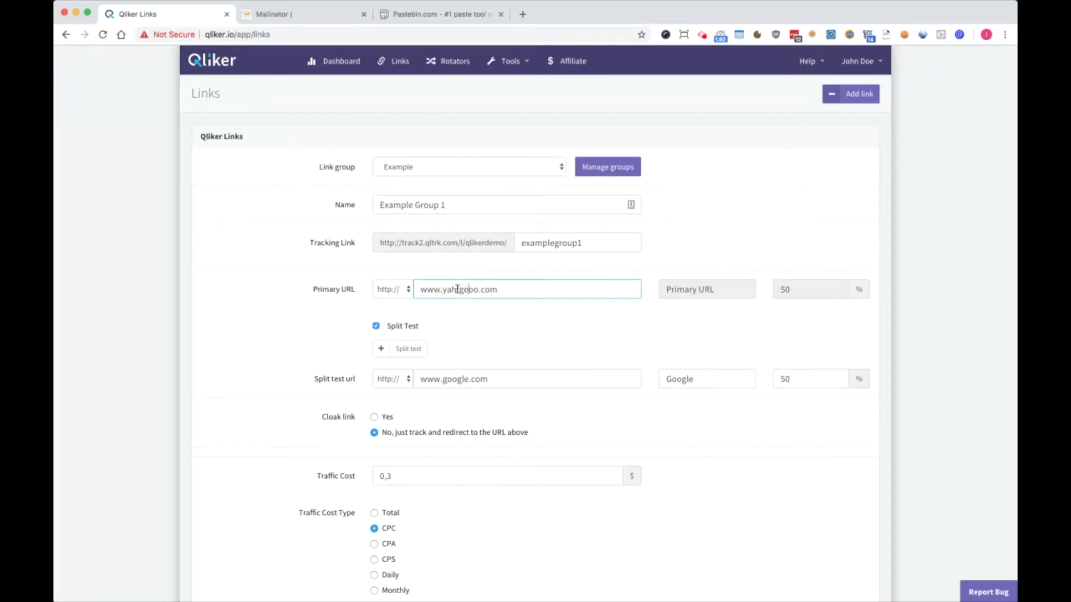
pyautogui.write('reh')
pyautogui.click(667, 251)
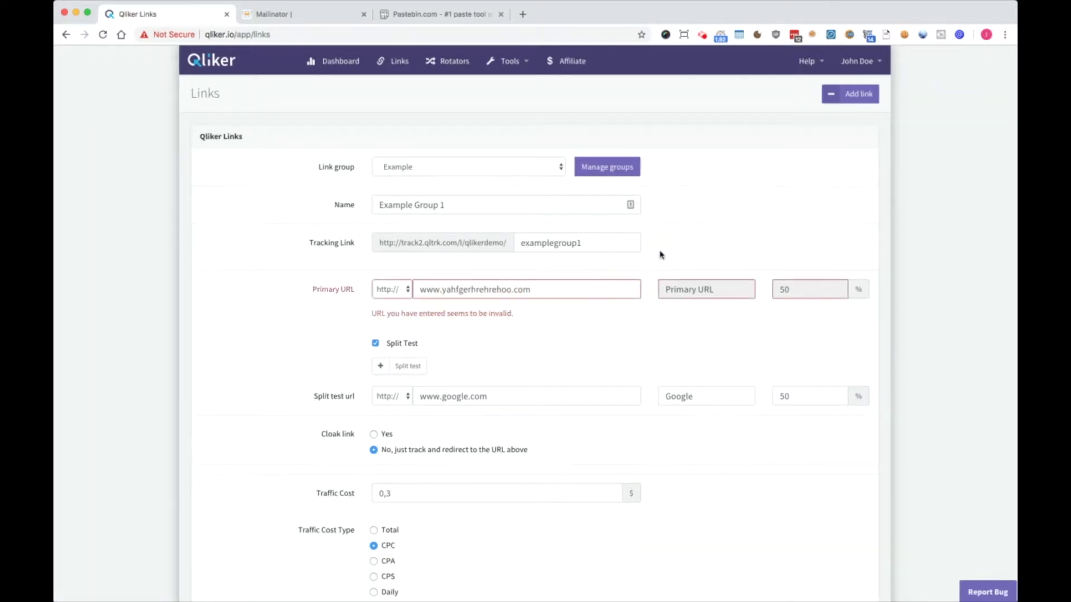
pyautogui.moveTo(398, 312); pyautogui.dragTo(499, 310)
pyautogui.click(499, 310)
pyautogui.scroll(-15, 499, 312)
pyautogui.scroll(2, 485, 319)
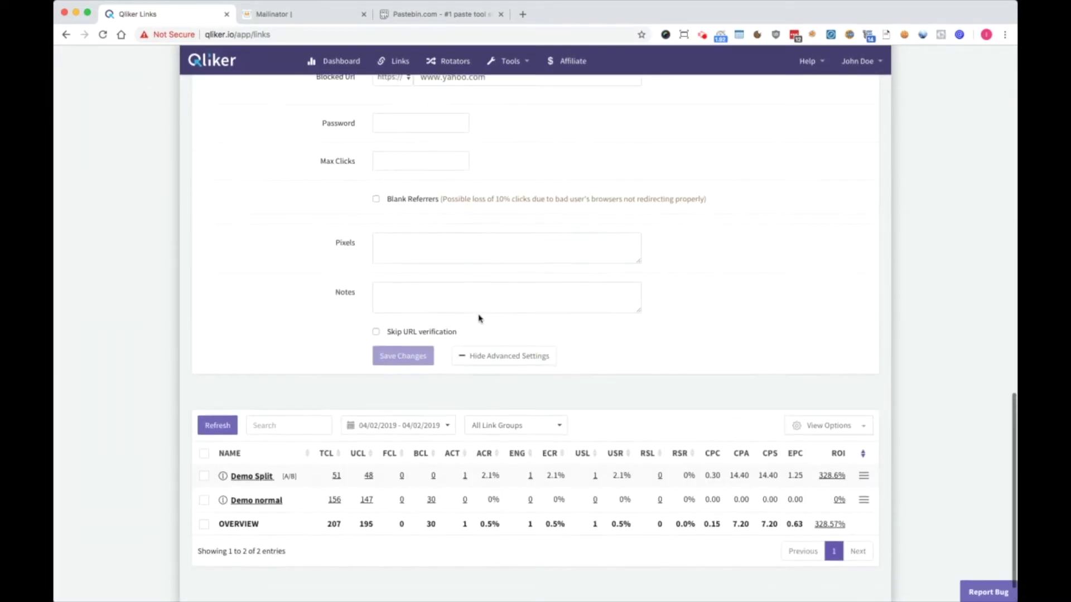
pyautogui.click(434, 339)
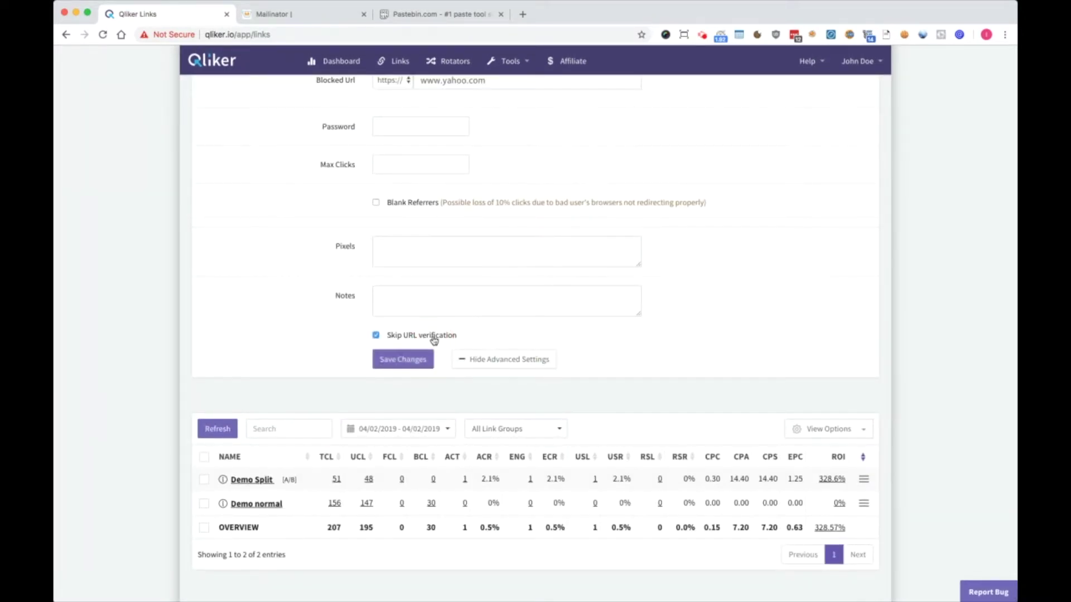
pyautogui.click(412, 342)
pyautogui.scroll(15, 412, 342)
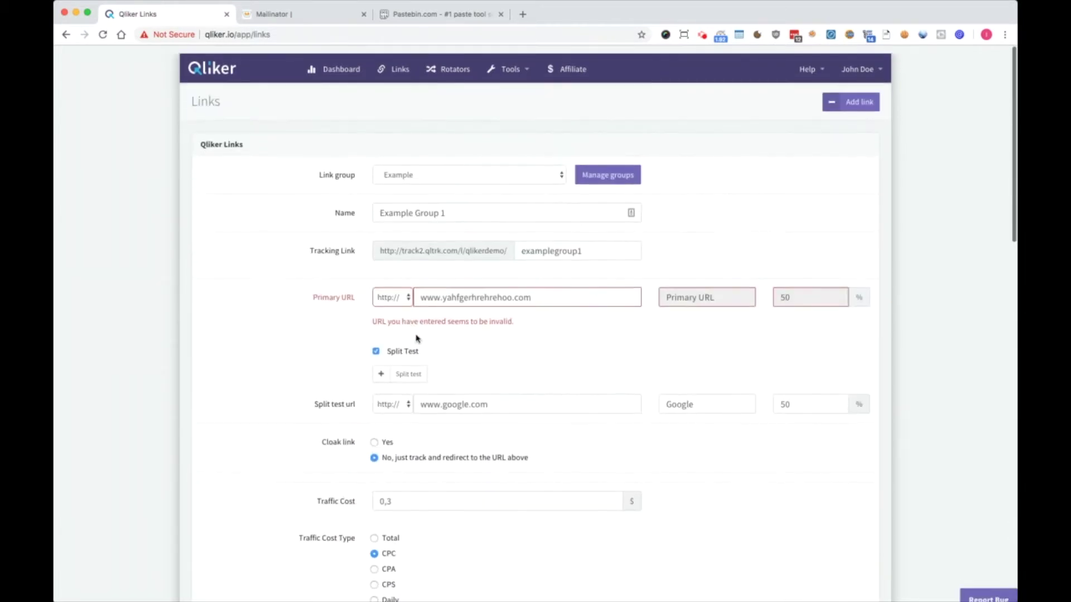
pyautogui.moveTo(451, 293); pyautogui.dragTo(550, 285)
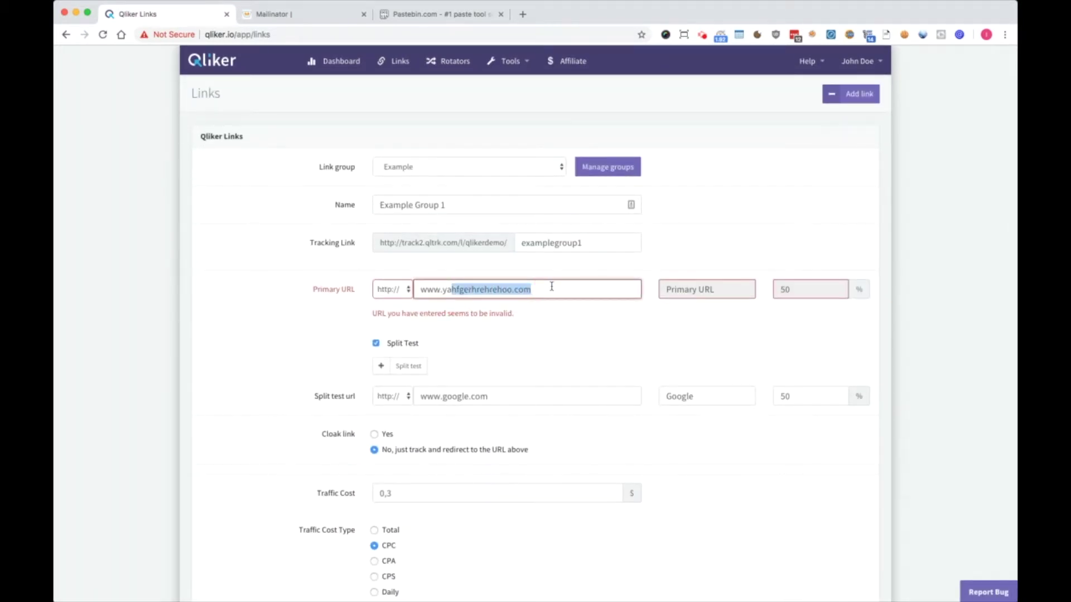
pyautogui.write('ho')
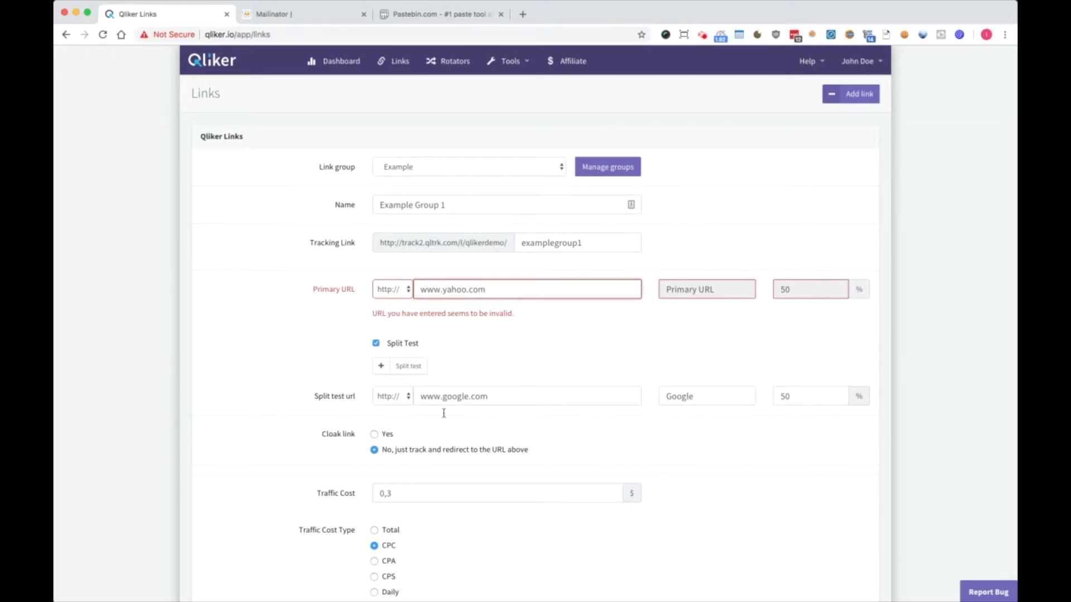
pyautogui.scroll(-12, 244, 413)
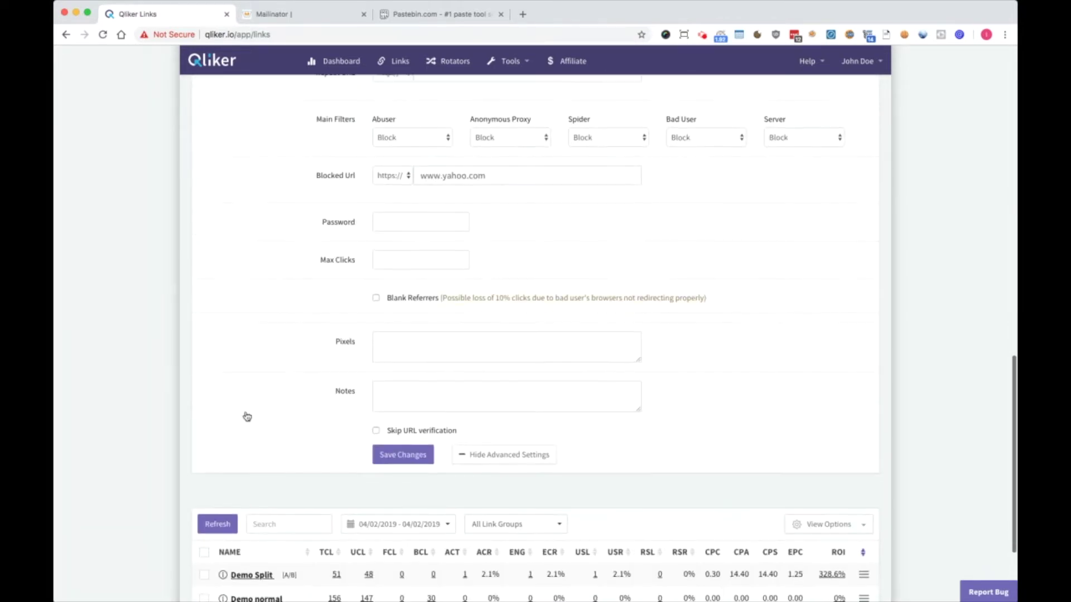
# Save Example Group 1's changes, refresh the links table, and briefly search for 'demo'
pyautogui.click(412, 457)
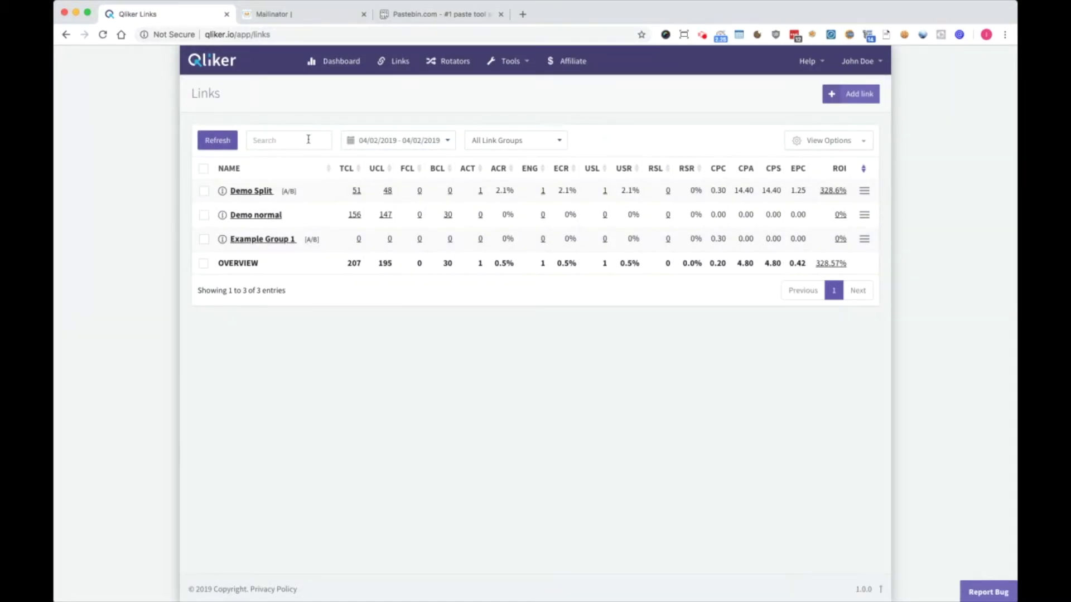
pyautogui.click(228, 143)
pyautogui.click(269, 140)
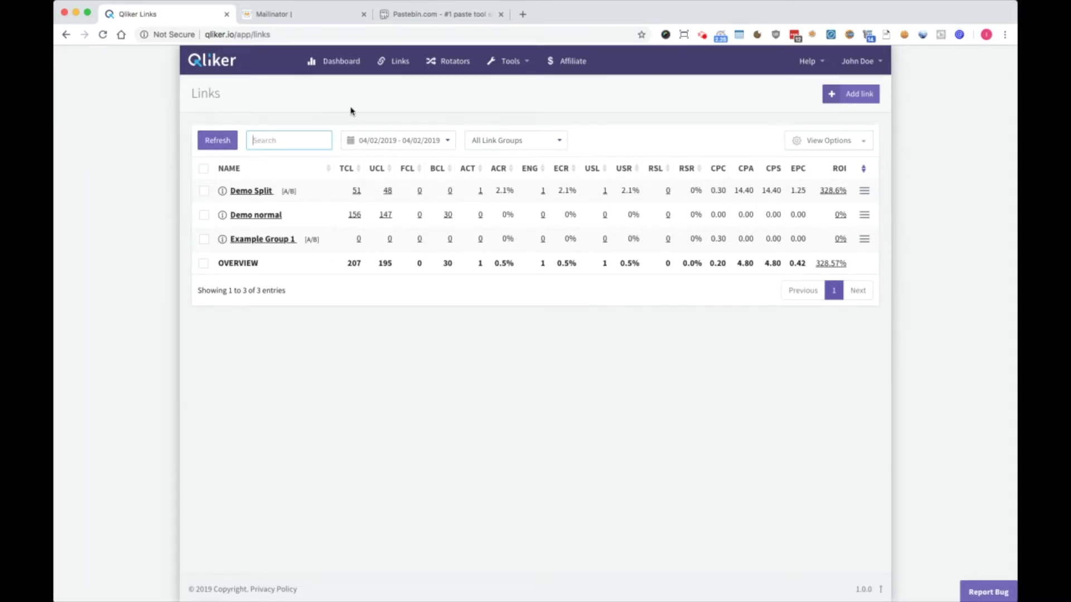
pyautogui.write('demo')
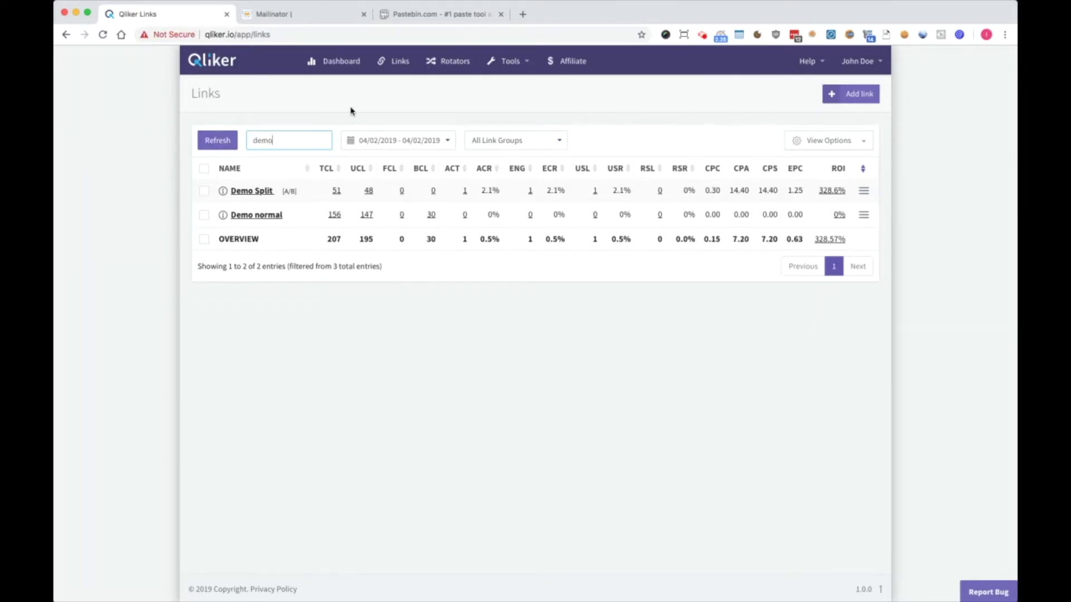
pyautogui.press('BackSpace')
pyautogui.press('BackSpace')
pyautogui.press('BackSpace')
pyautogui.press('BackSpace')
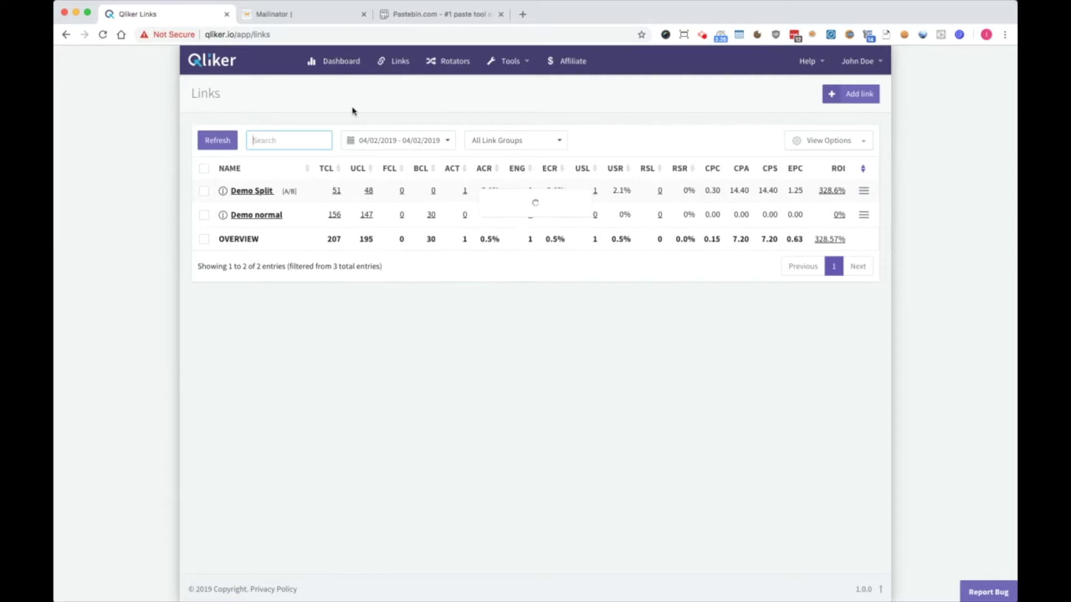
# Switch the stats date range to Yesterday and back to Today, then filter groups by 'Example'
pyautogui.click(381, 145)
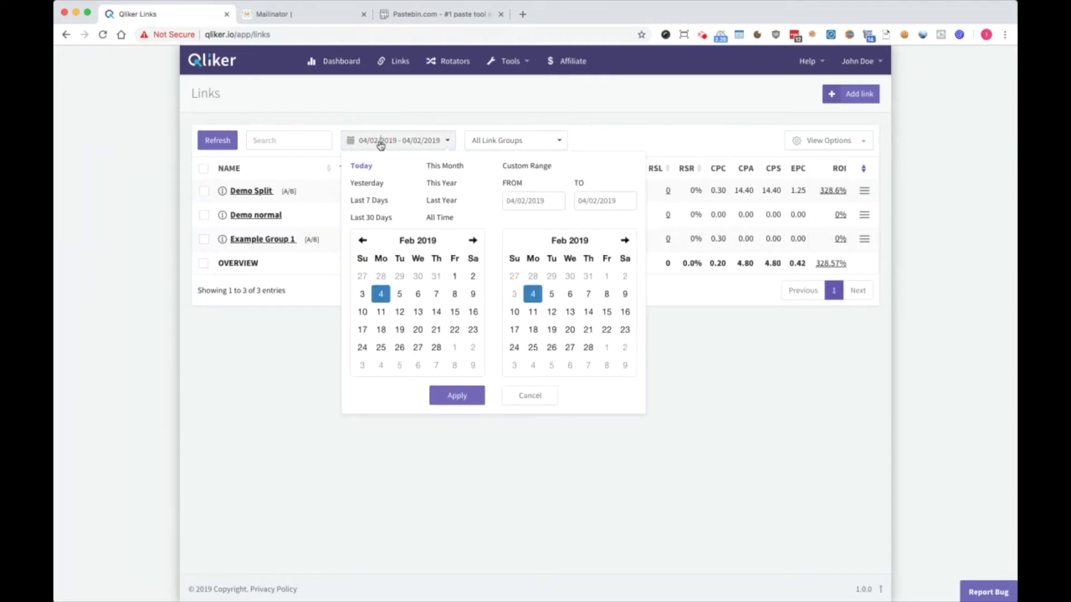
pyautogui.click(367, 183)
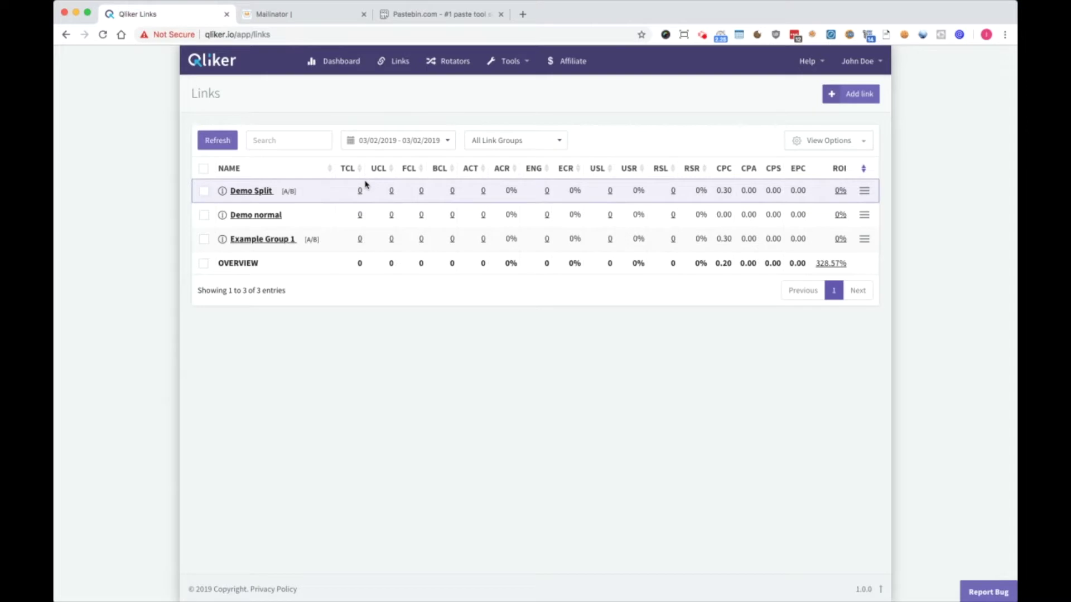
pyautogui.click(390, 144)
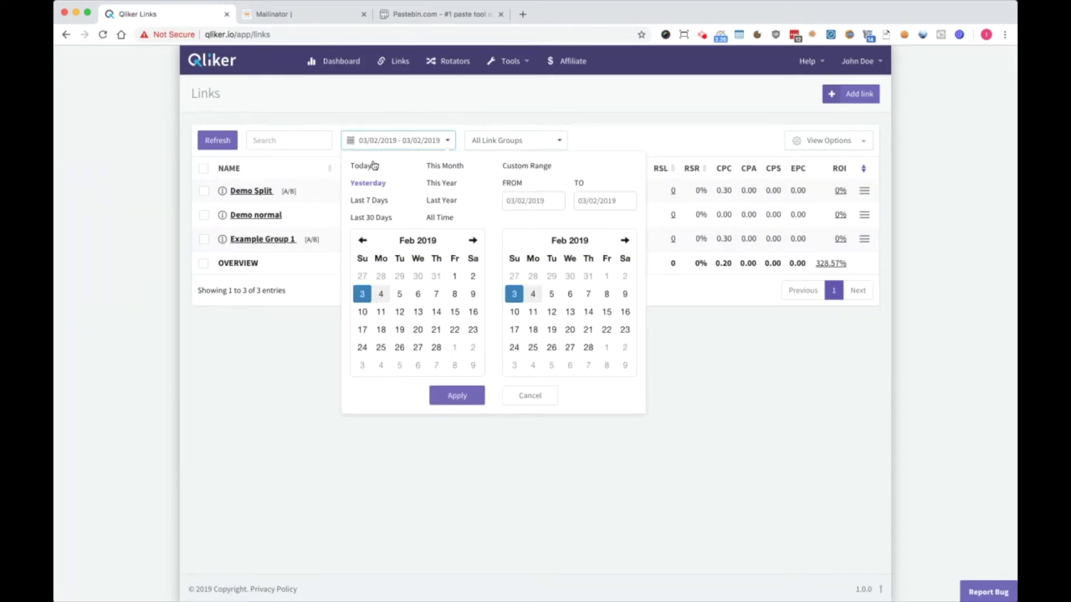
pyautogui.click(368, 166)
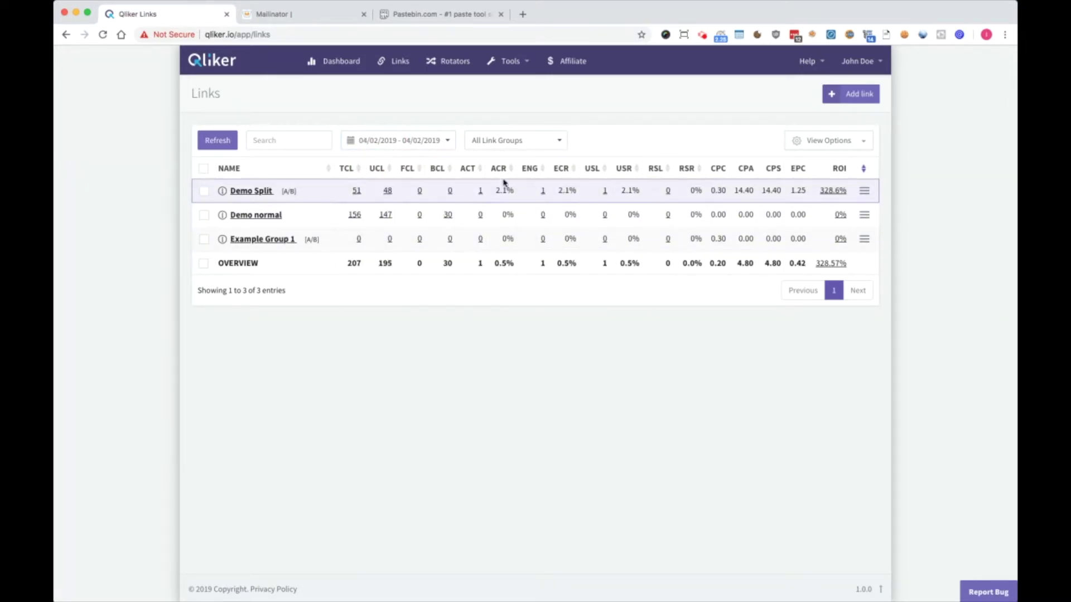
pyautogui.click(507, 144)
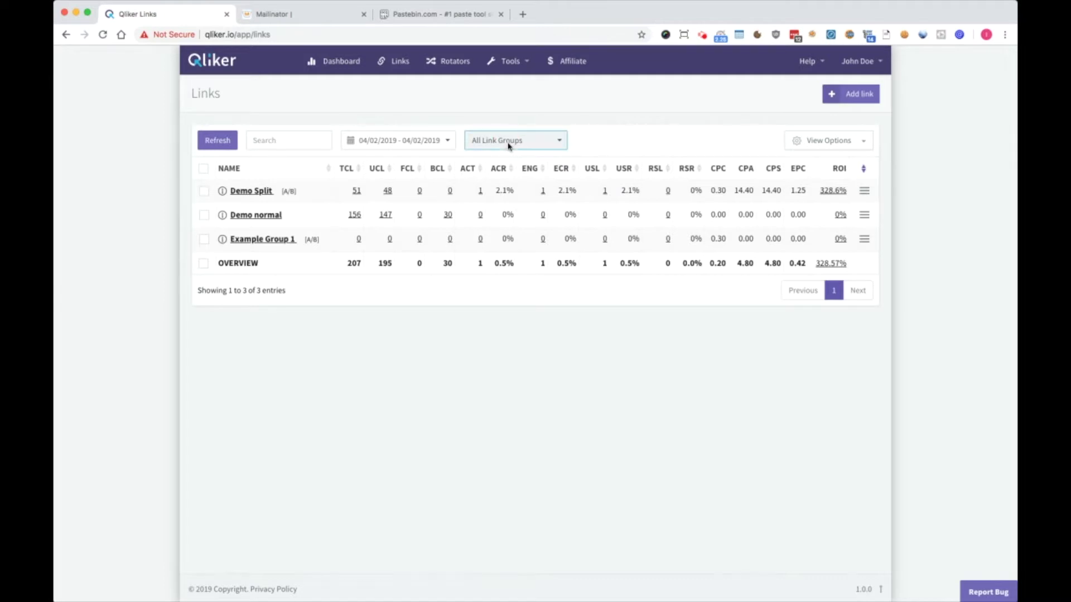
pyautogui.write('Example')
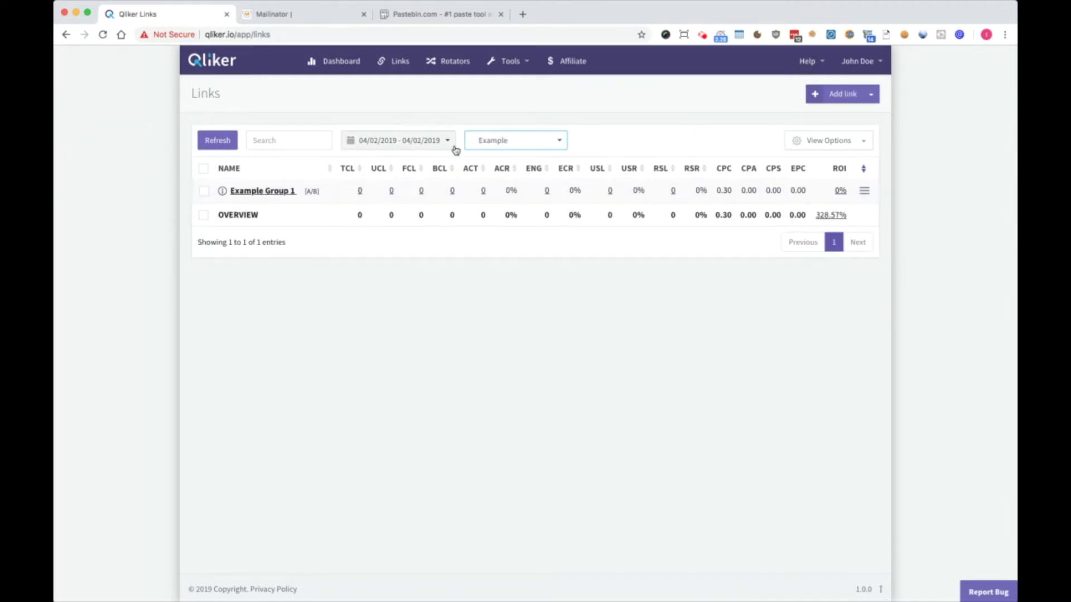
pyautogui.click(516, 139)
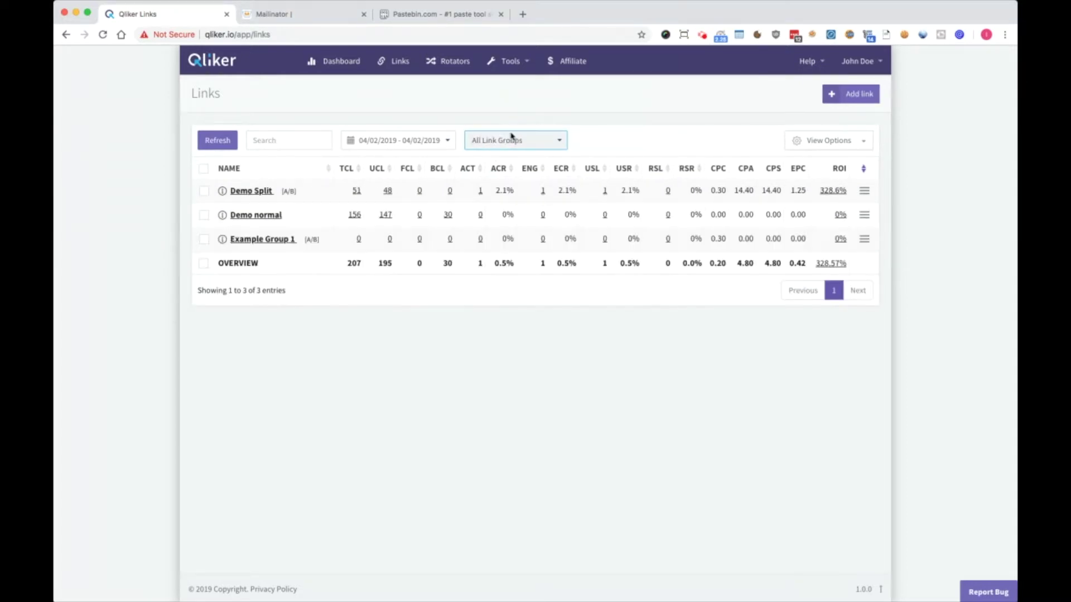
# In View Options, adjust the table's entry count and hide then re-show the TCL, UCL and FCL columns
pyautogui.click(793, 143)
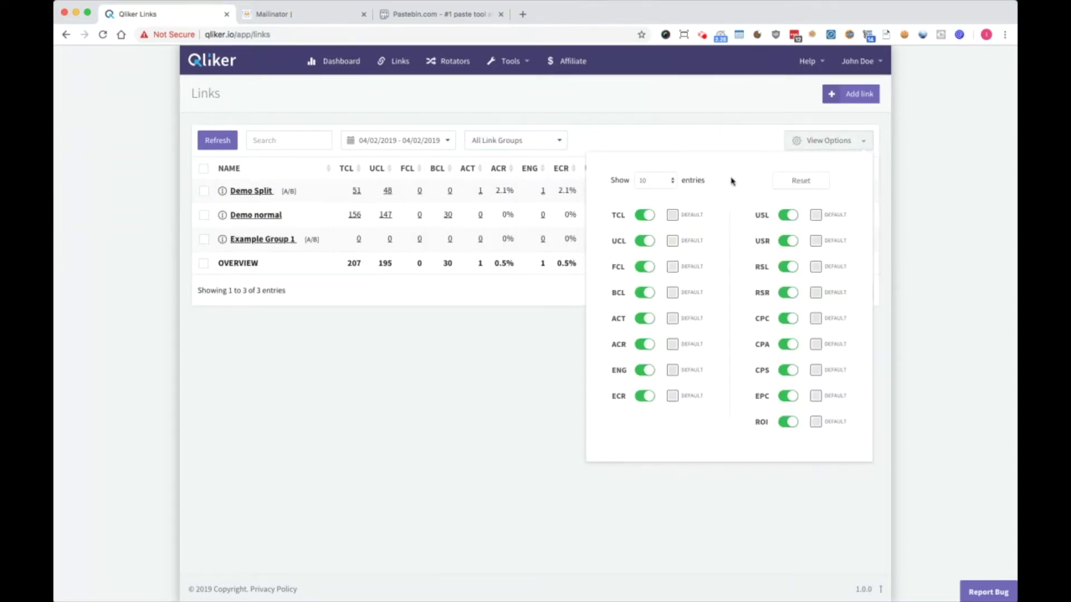
pyautogui.click(659, 185)
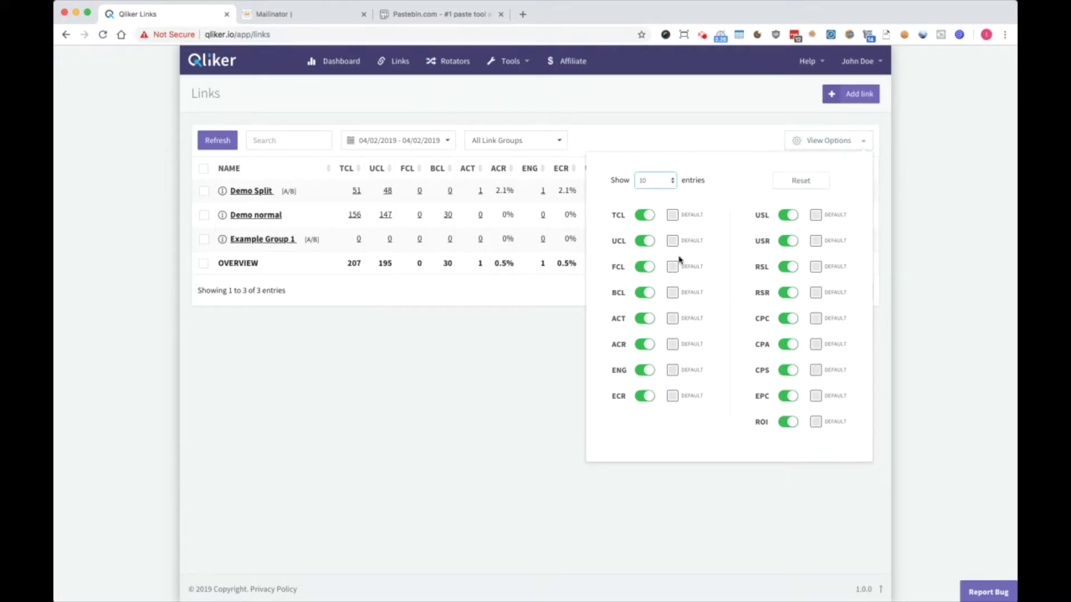
pyautogui.click(643, 216)
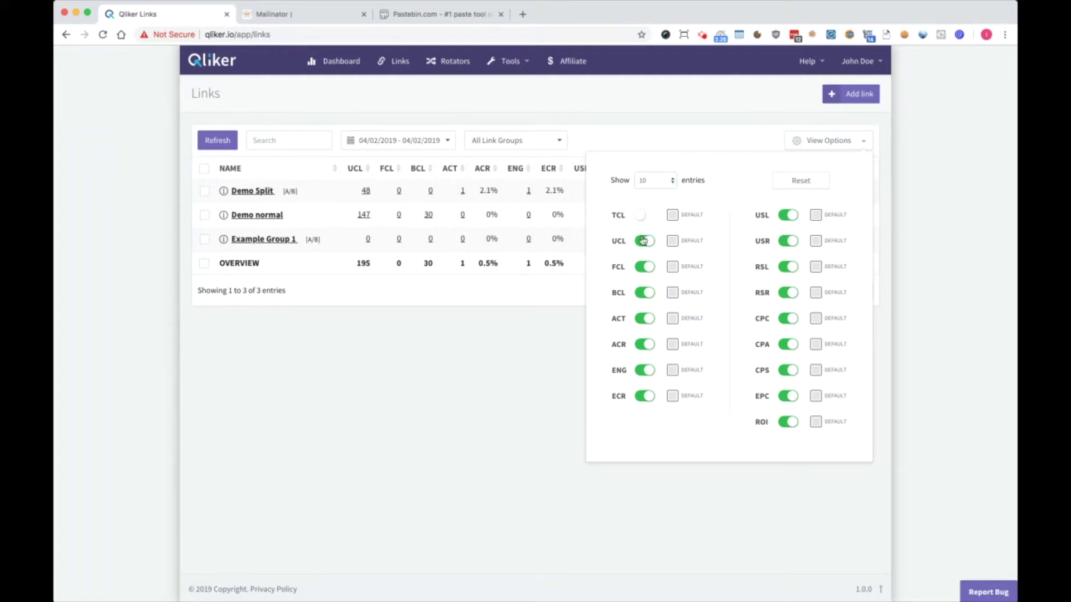
pyautogui.click(643, 241)
pyautogui.click(642, 268)
pyautogui.click(642, 271)
pyautogui.click(641, 240)
pyautogui.click(643, 216)
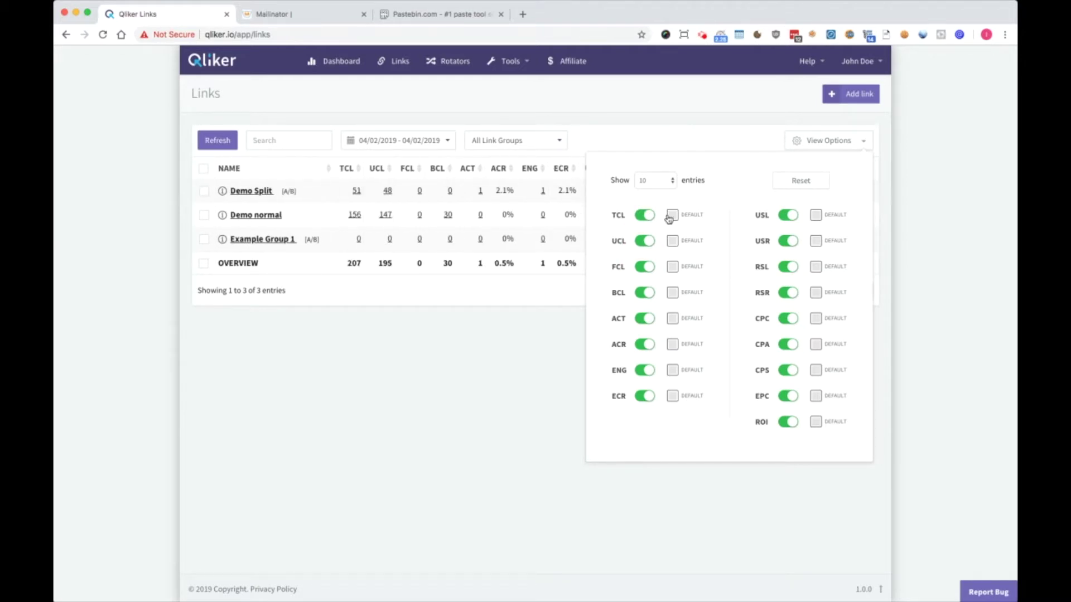
# Colour the TCL column red, FCL yellow and ACT purple, then close View Options
pyautogui.click(670, 217)
pyautogui.click(685, 222)
pyautogui.click(673, 268)
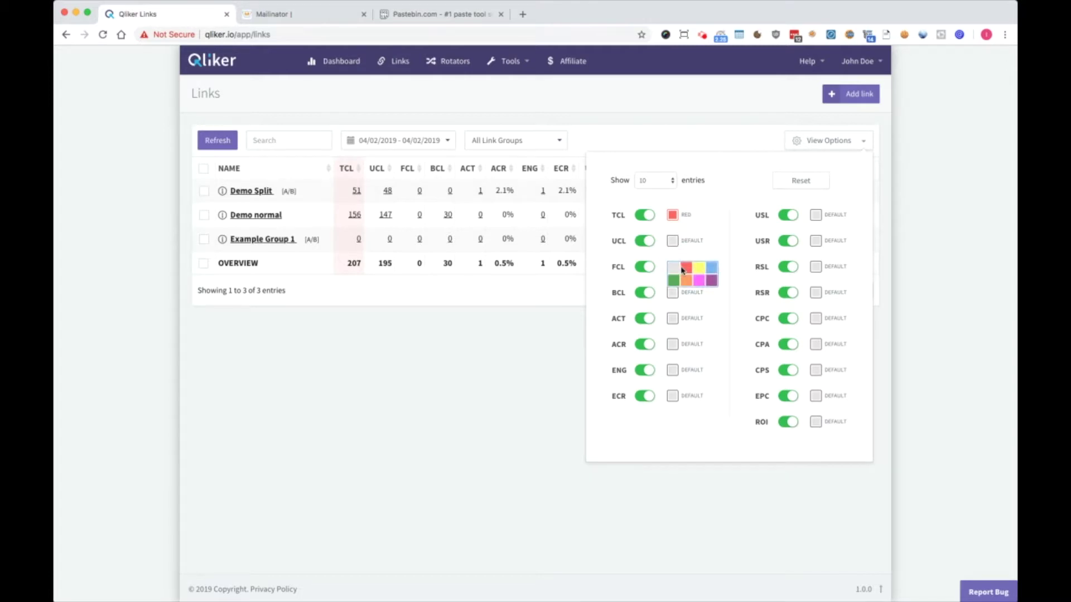
pyautogui.click(697, 268)
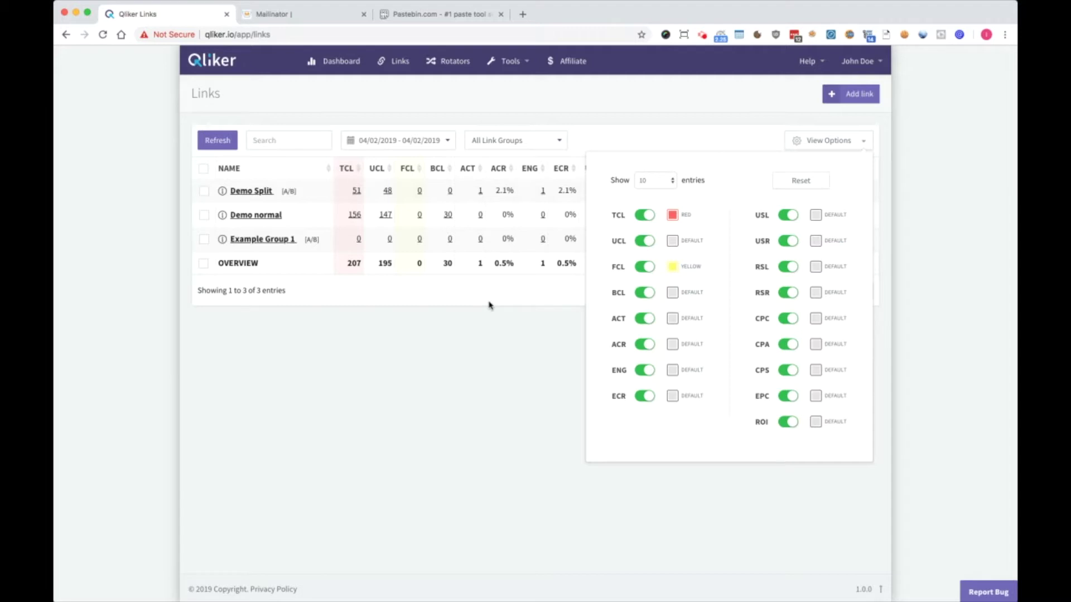
pyautogui.click(672, 320)
pyautogui.click(711, 332)
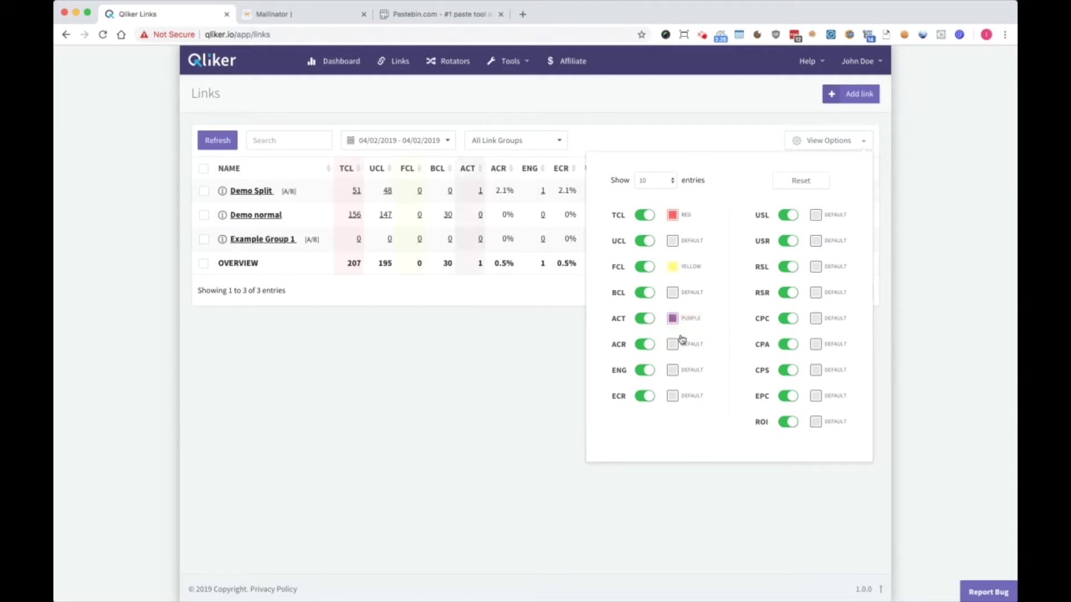
pyautogui.click(486, 354)
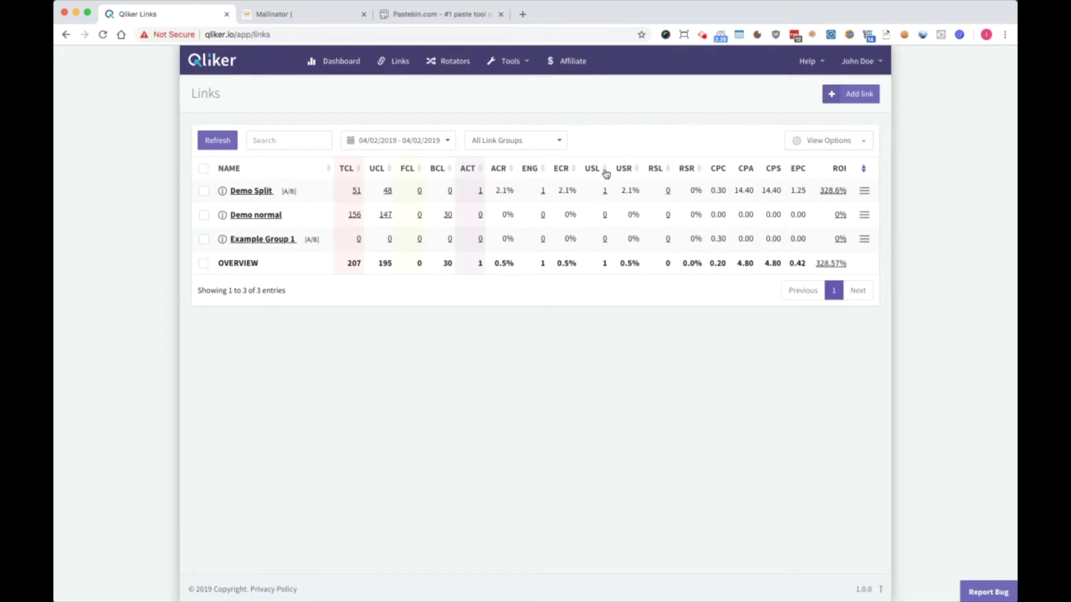
pyautogui.click(205, 169)
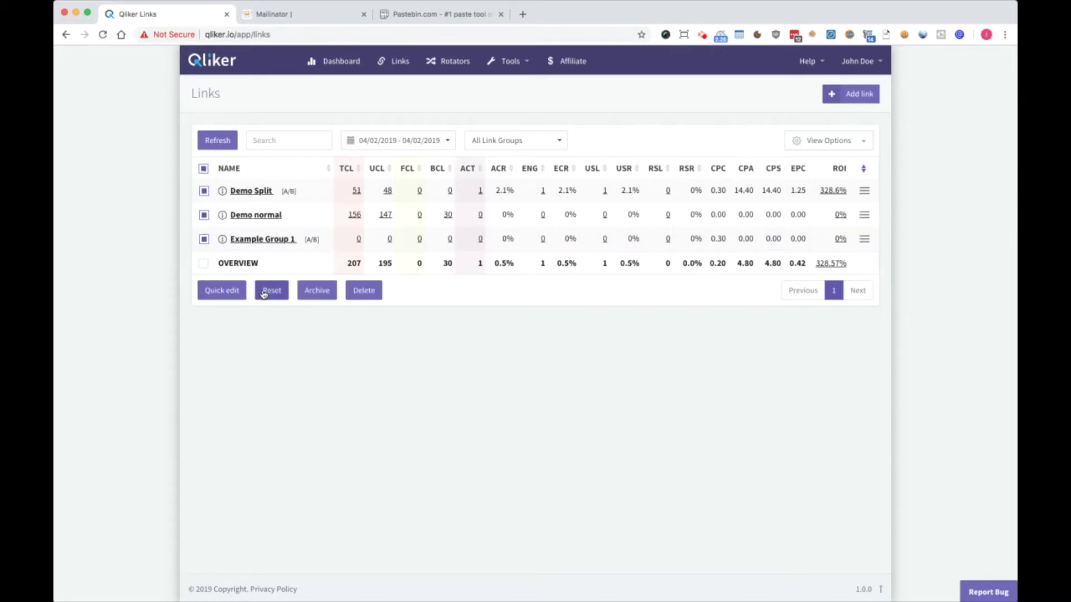
pyautogui.click(204, 169)
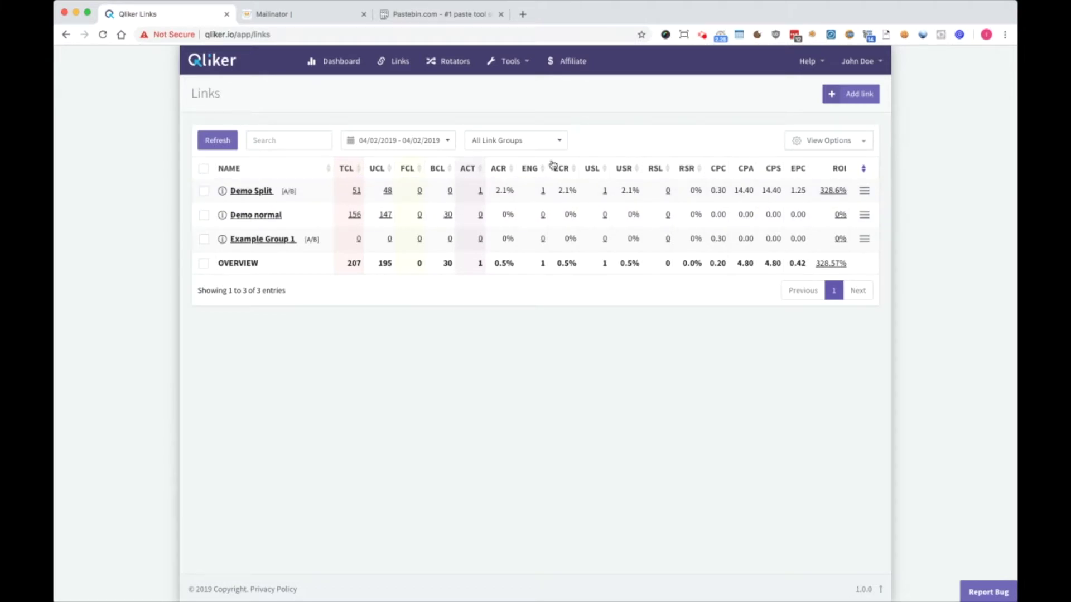
# Sort links by UCL highest first, then switch the sort order to Recent Clicks
pyautogui.click(381, 170)
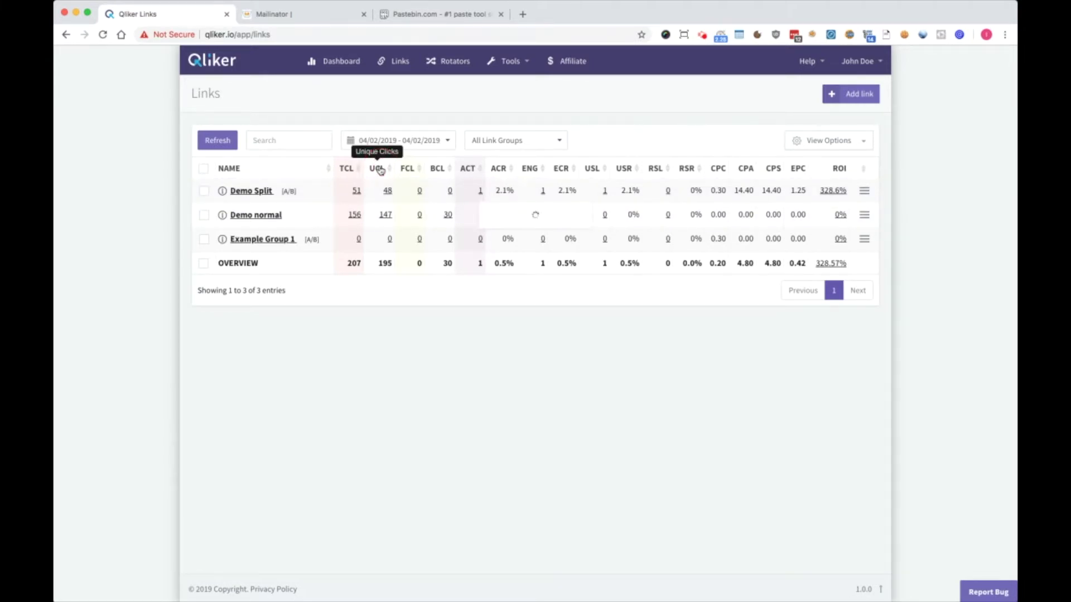
pyautogui.click(380, 170)
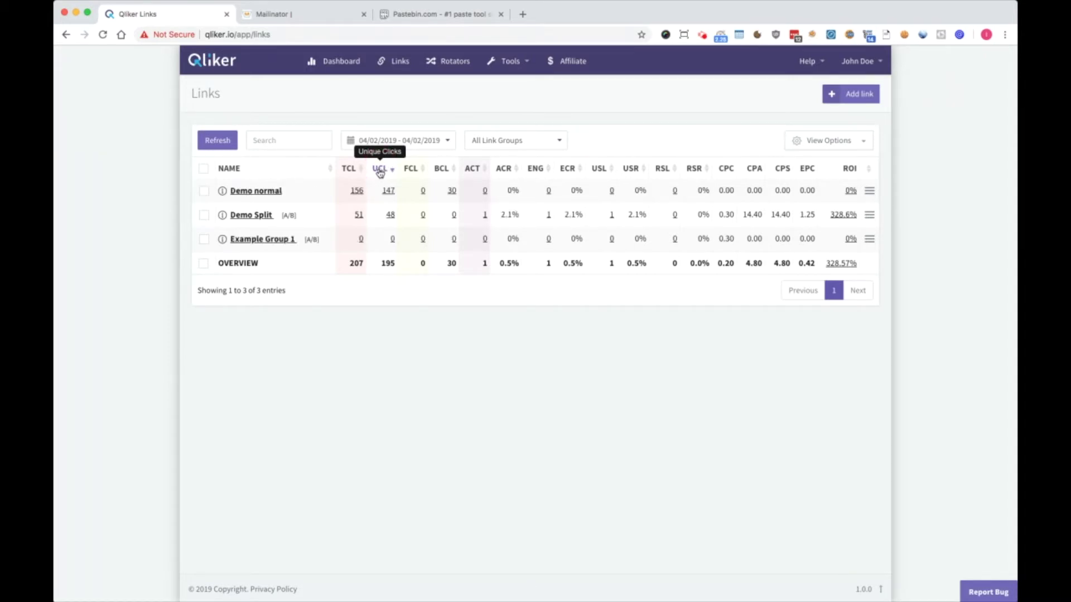
pyautogui.click(870, 172)
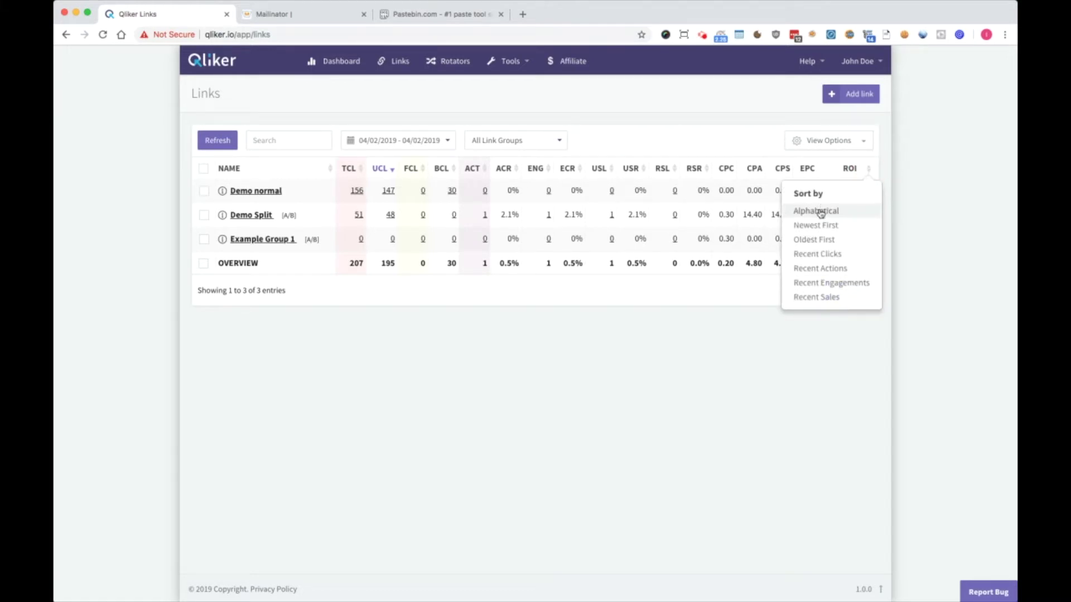
pyautogui.click(818, 255)
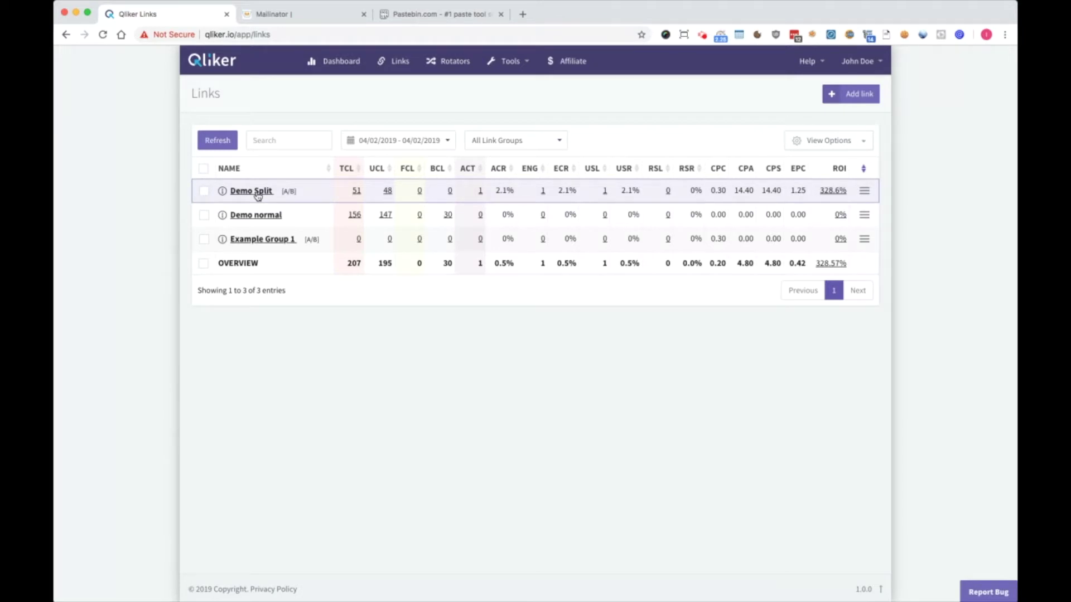
# Expand Demo Split's total-clicks breakdown (51), scroll through it, then collapse it again
pyautogui.moveTo(285, 191)
pyautogui.click(357, 191)
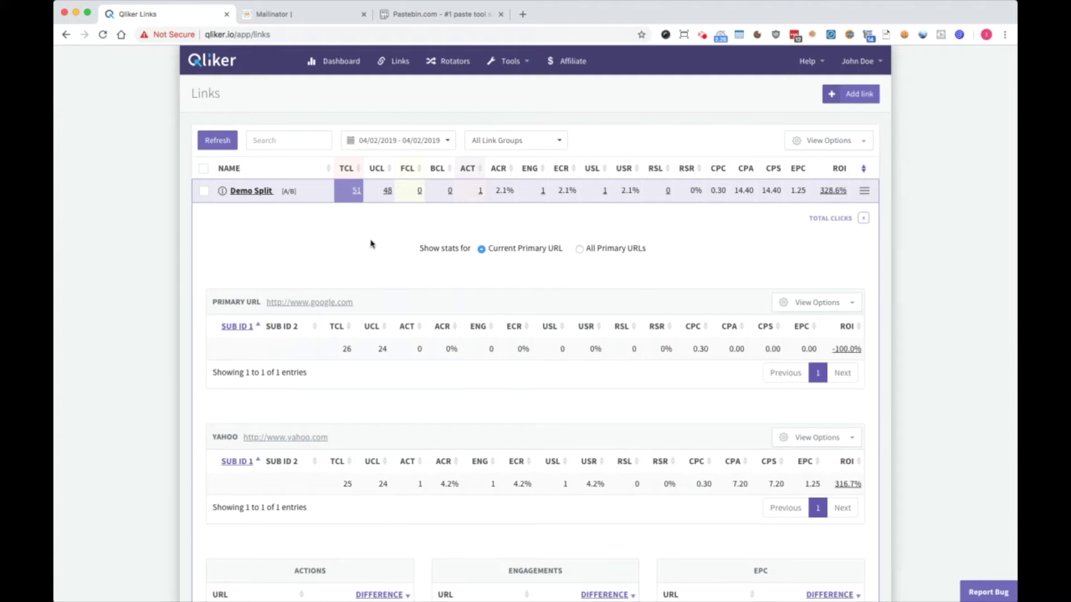
pyautogui.scroll(-2, 373, 248)
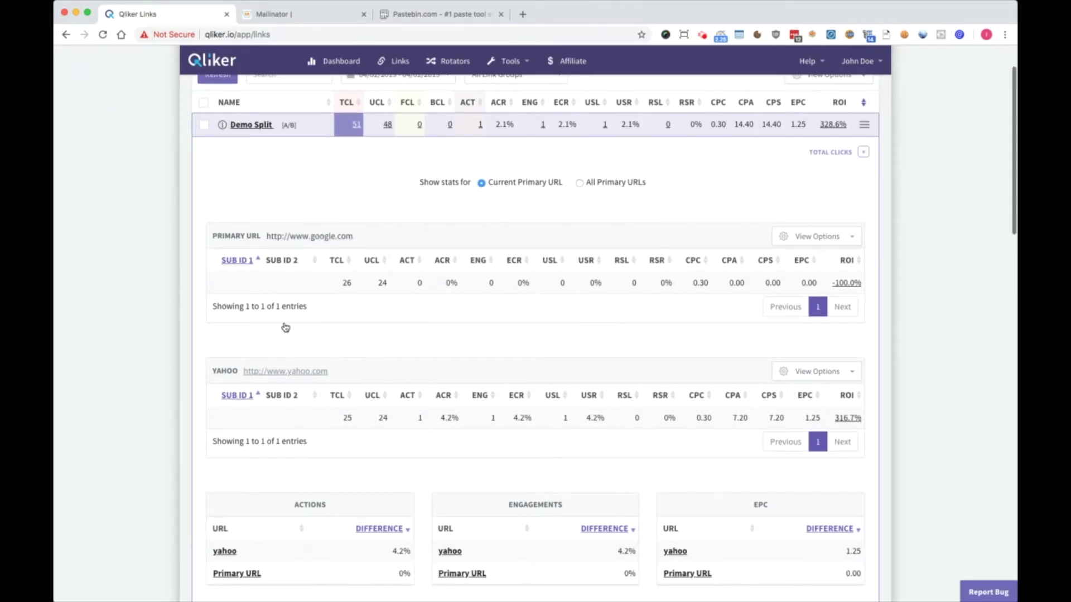
pyautogui.scroll(-5, 262, 371)
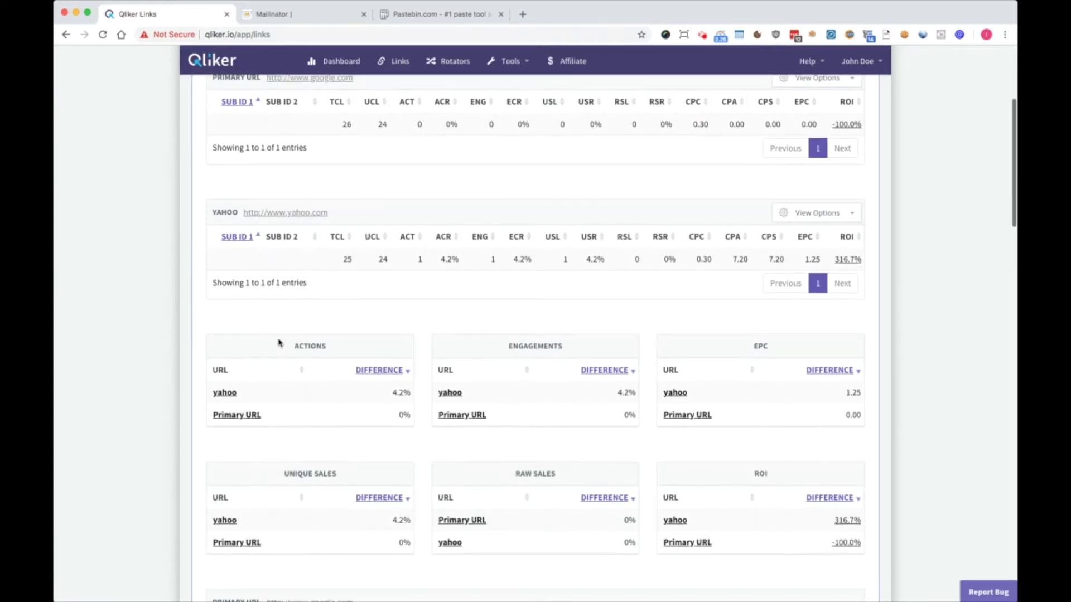
pyautogui.scroll(3, 281, 342)
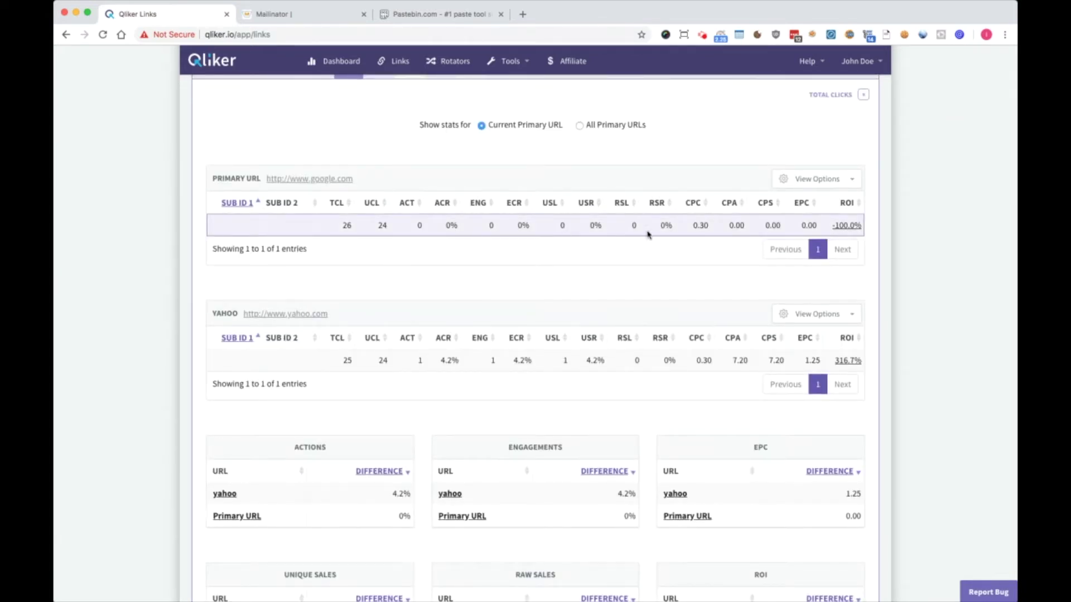
pyautogui.scroll(-5, 437, 360)
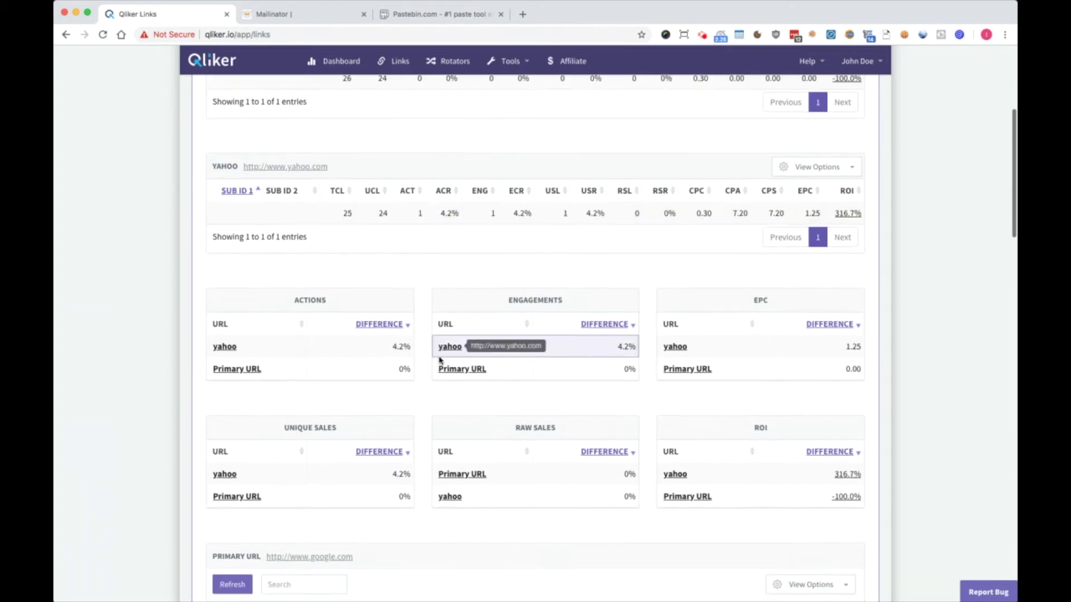
pyautogui.scroll(1, 314, 295)
pyautogui.scroll(1, 349, 338)
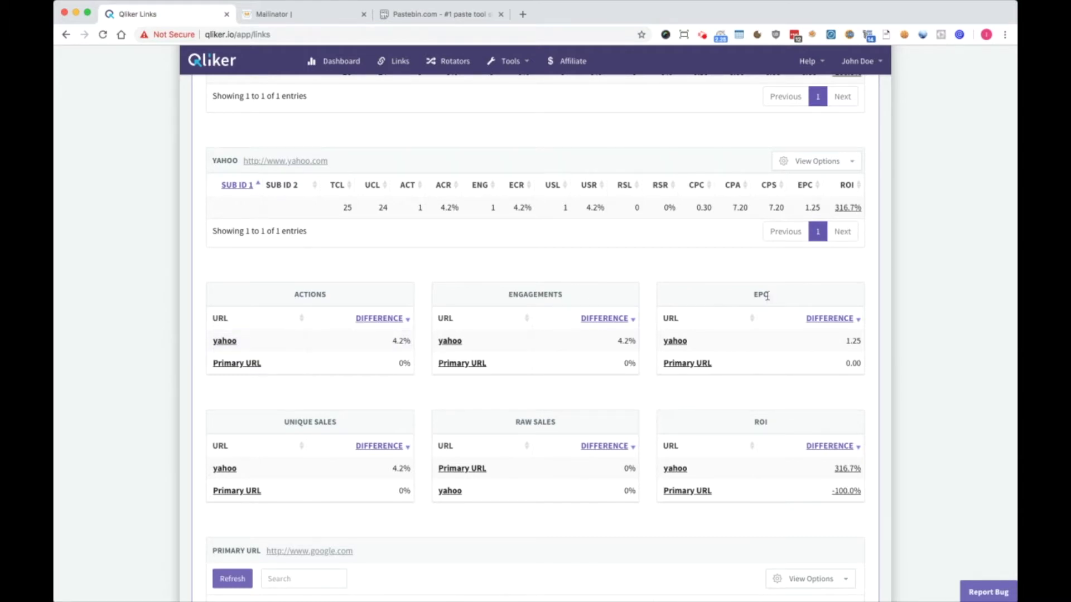
pyautogui.scroll(1, 760, 422)
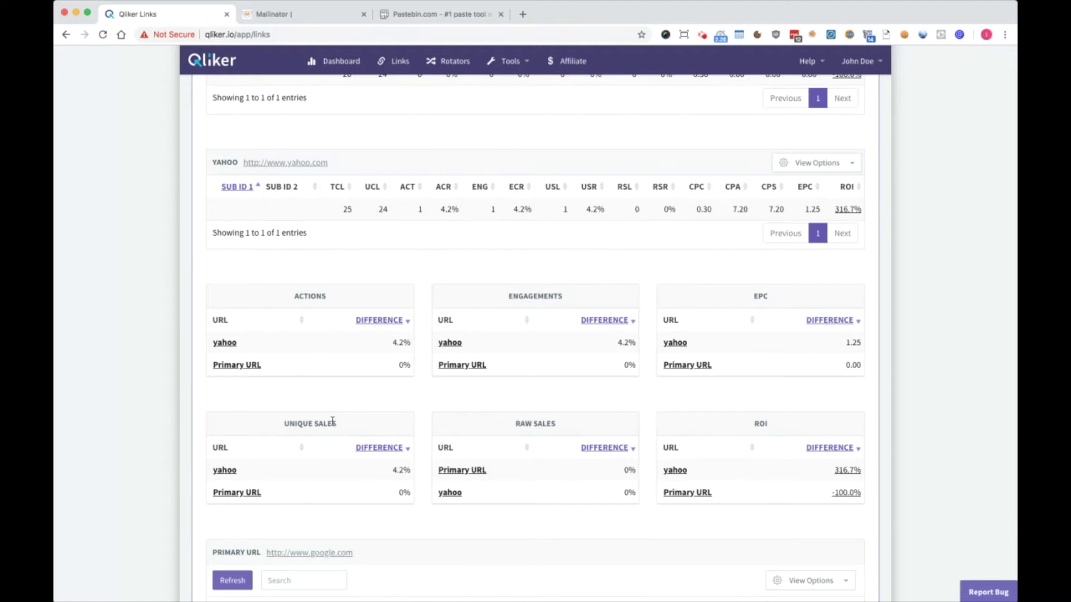
pyautogui.scroll(1, 334, 422)
pyautogui.scroll(5, 434, 404)
pyautogui.scroll(-4, 433, 403)
pyautogui.scroll(8, 432, 403)
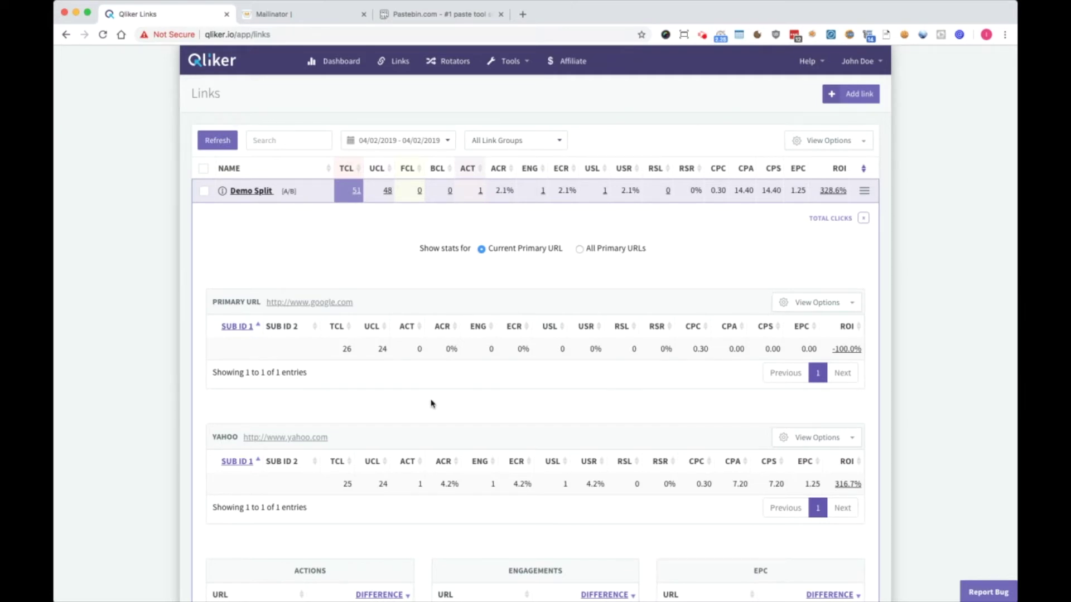
pyautogui.click(360, 193)
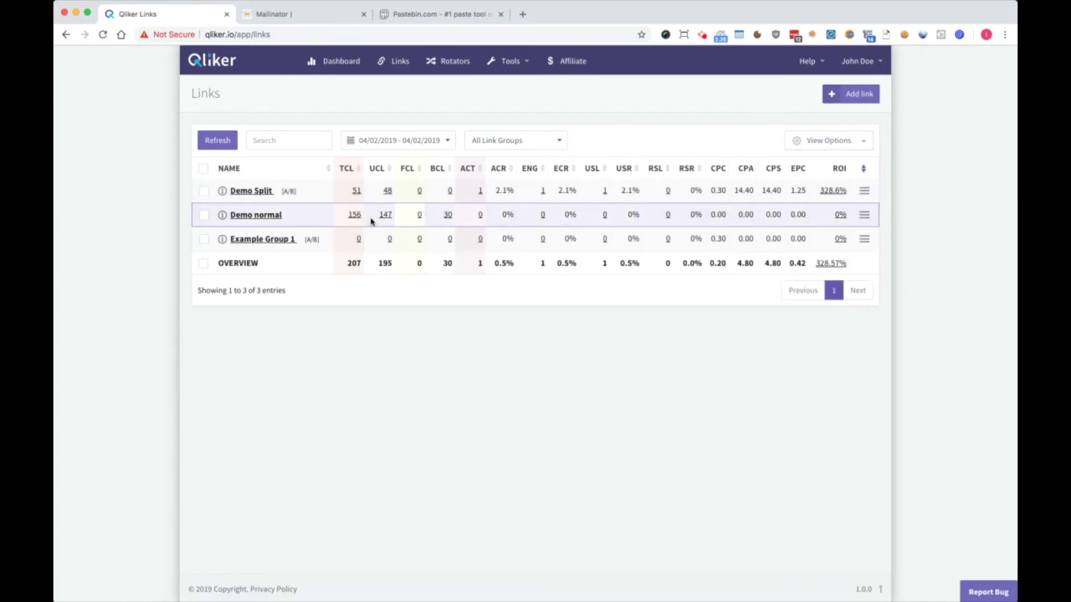
# Open Demo Split's unique-clicks chart (48), scroll its click log to the country chart, then open its actions
pyautogui.click(387, 191)
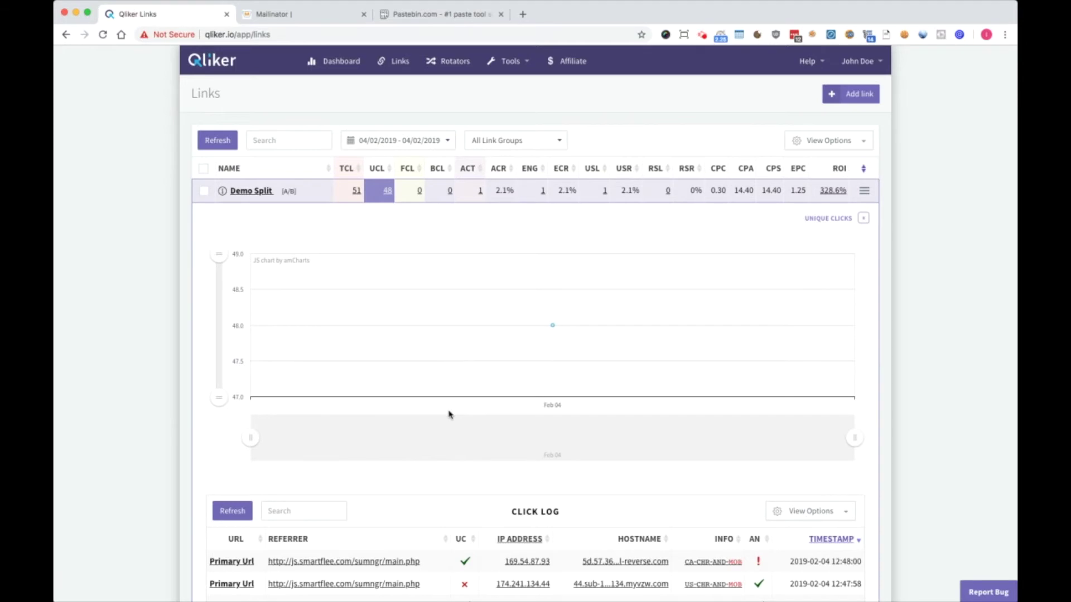
pyautogui.scroll(-5, 475, 418)
pyautogui.scroll(-10, 482, 391)
pyautogui.scroll(-1, 548, 384)
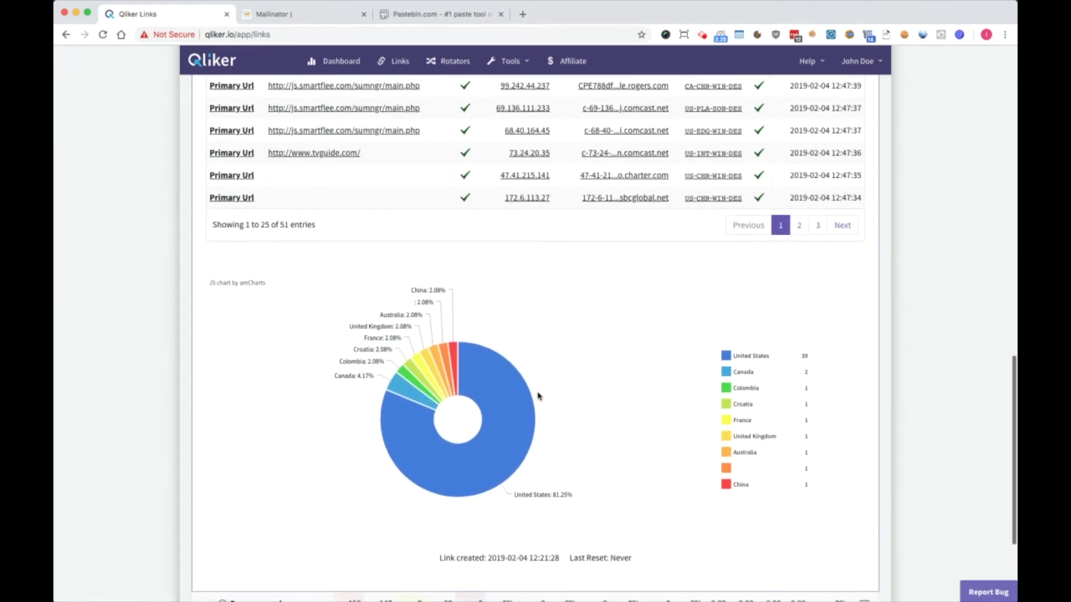
pyautogui.moveTo(771, 477)
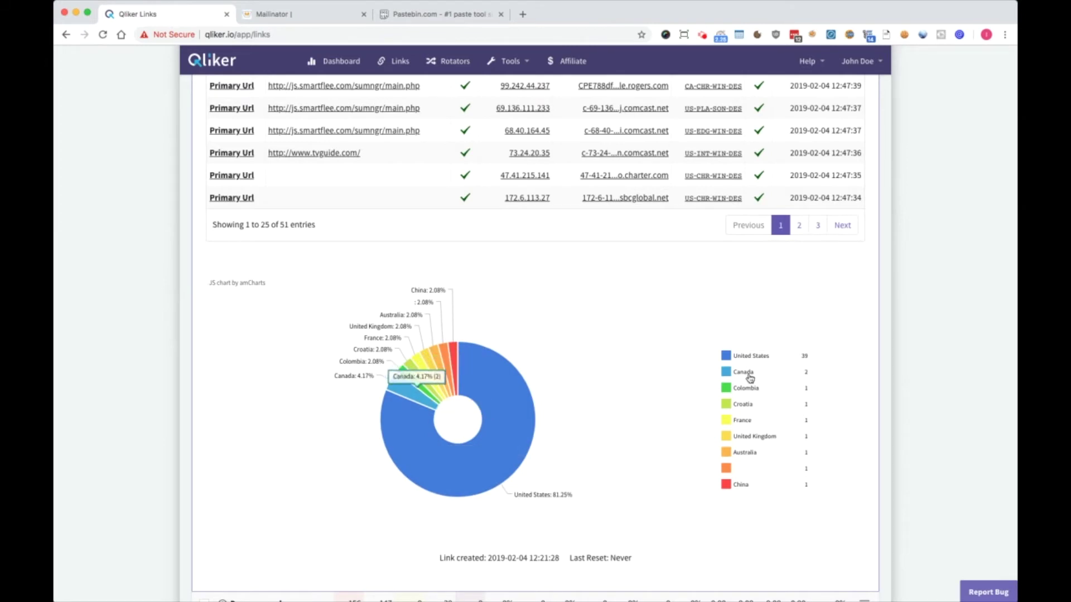
pyautogui.scroll(15, 543, 356)
pyautogui.scroll(1, 543, 356)
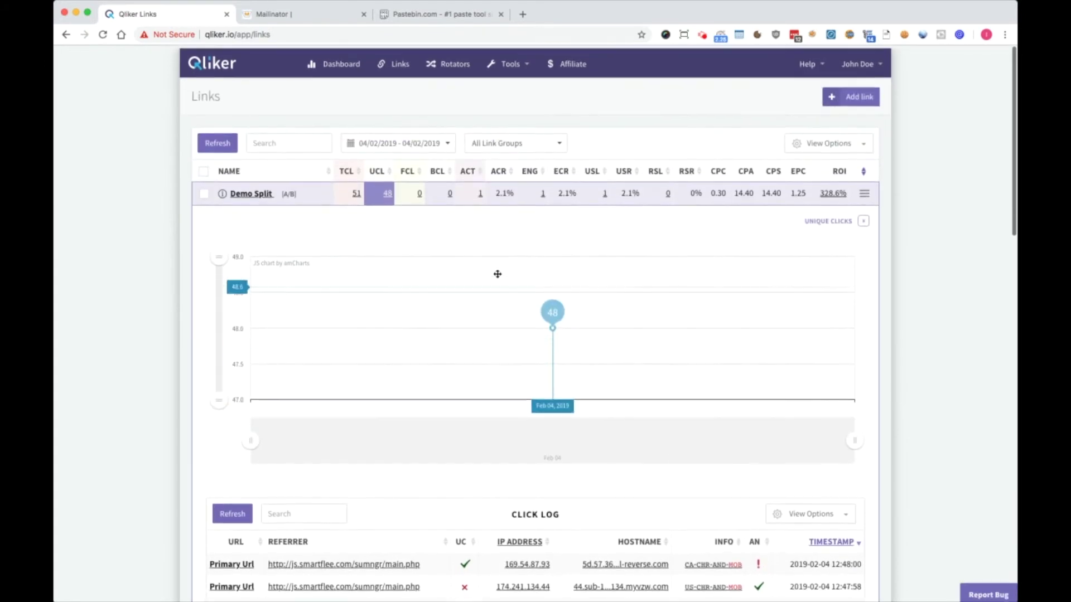
pyautogui.click(481, 192)
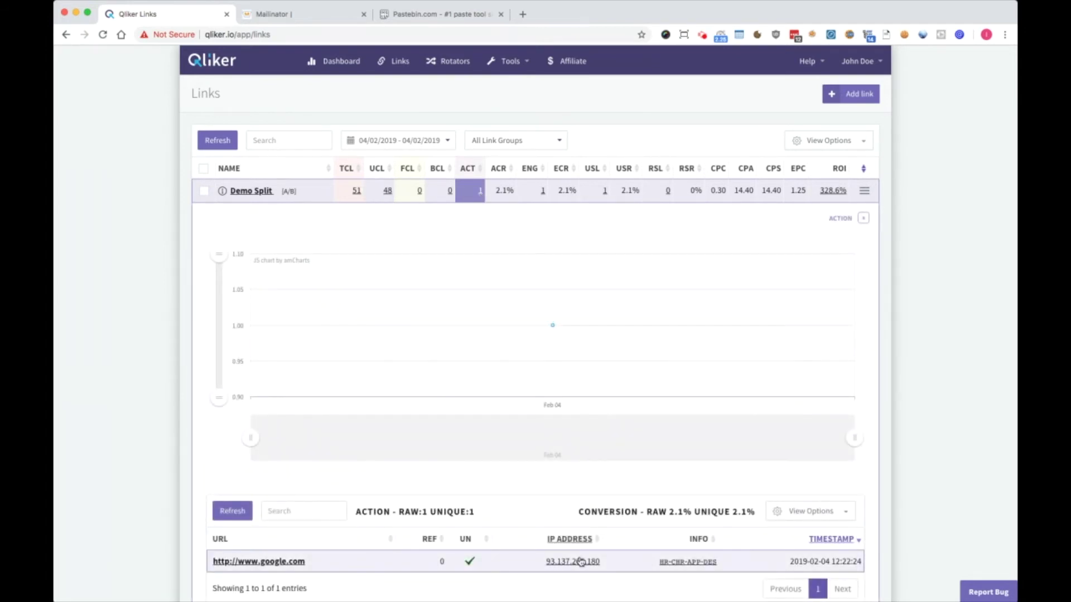
# View the converting visitor's details (Croatia, Chrome, Apple, Desktop), then close the info popup
pyautogui.click(706, 563)
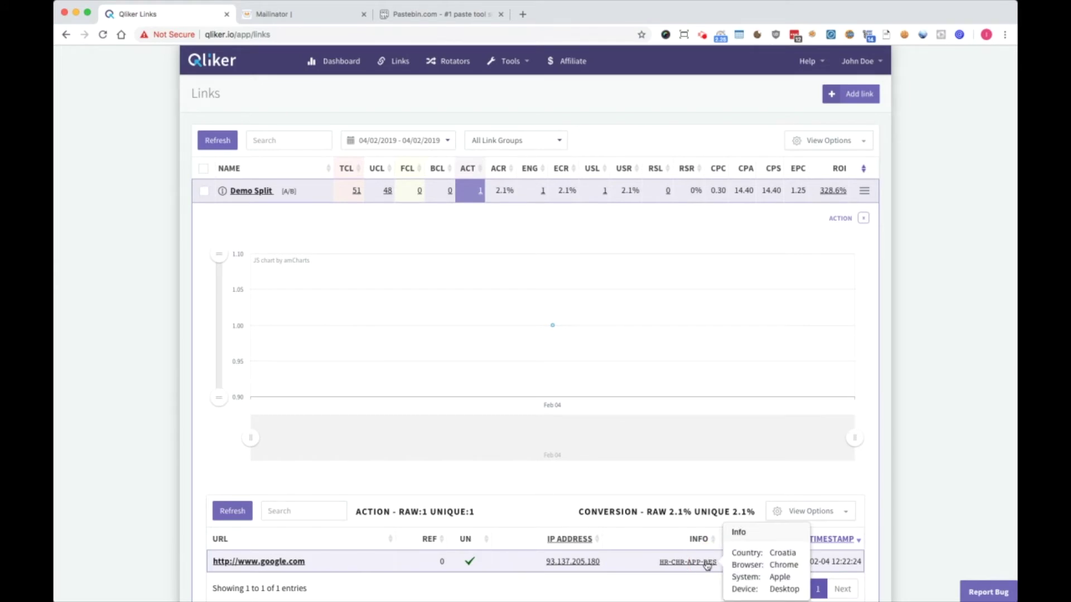
pyautogui.scroll(-1, 706, 564)
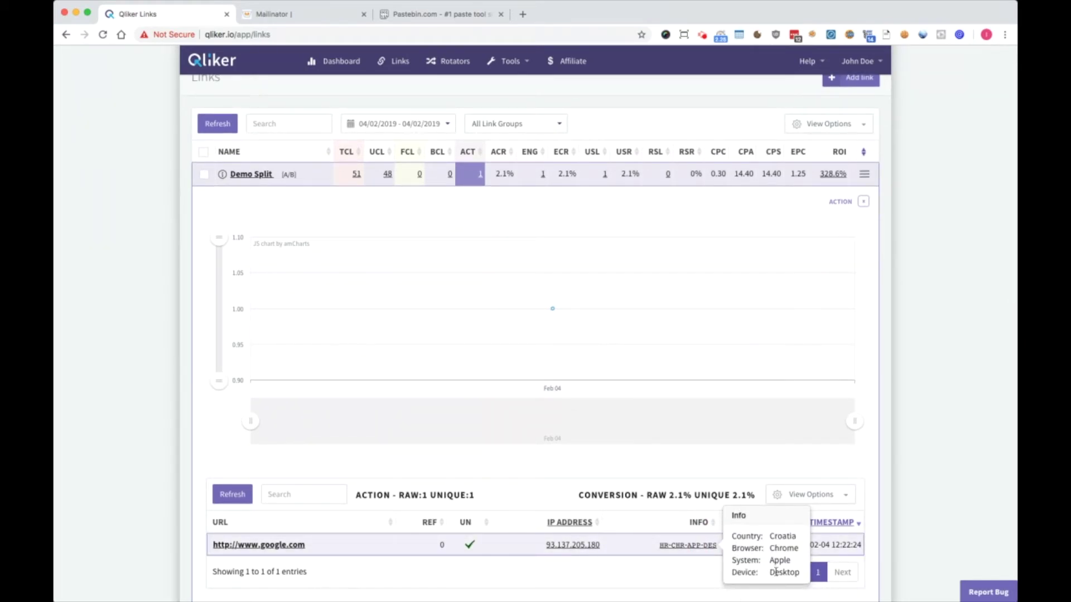
pyautogui.click(618, 563)
pyautogui.click(569, 550)
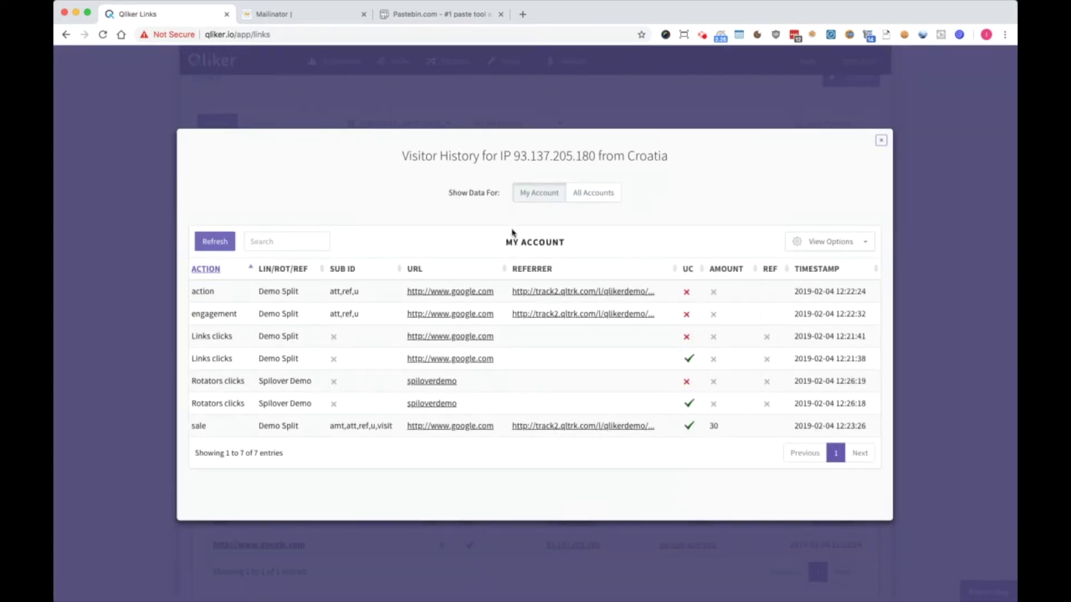
pyautogui.click(598, 198)
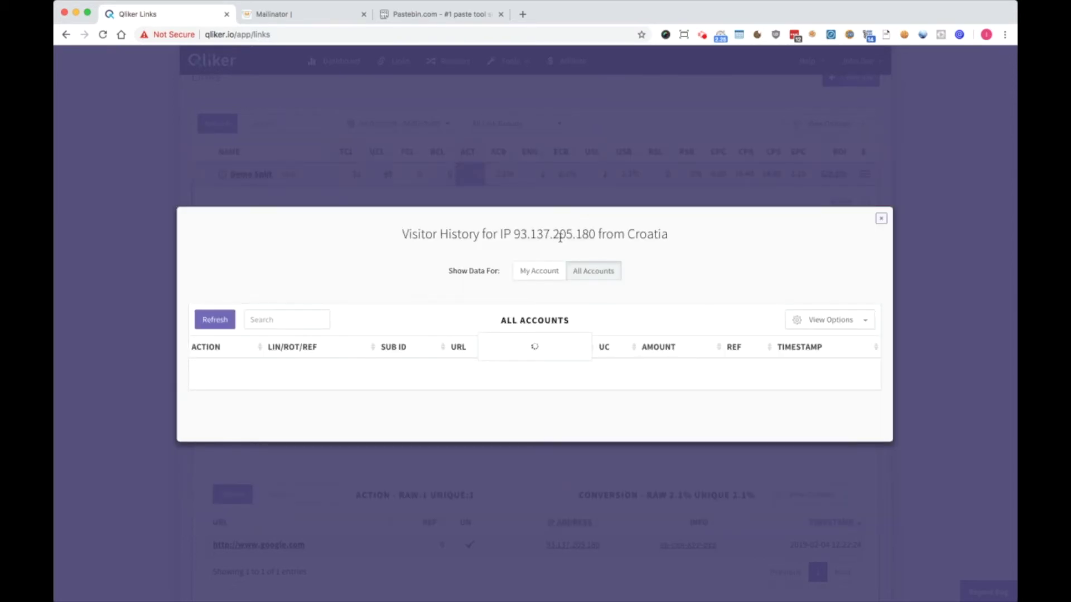
pyautogui.scroll(-5, 554, 239)
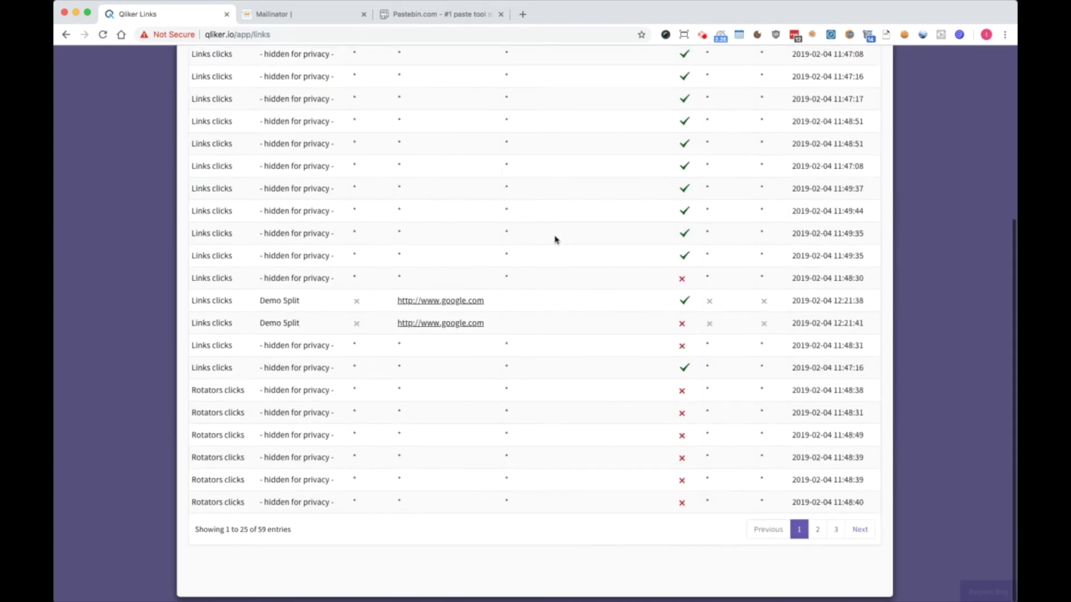
pyautogui.scroll(5, 555, 239)
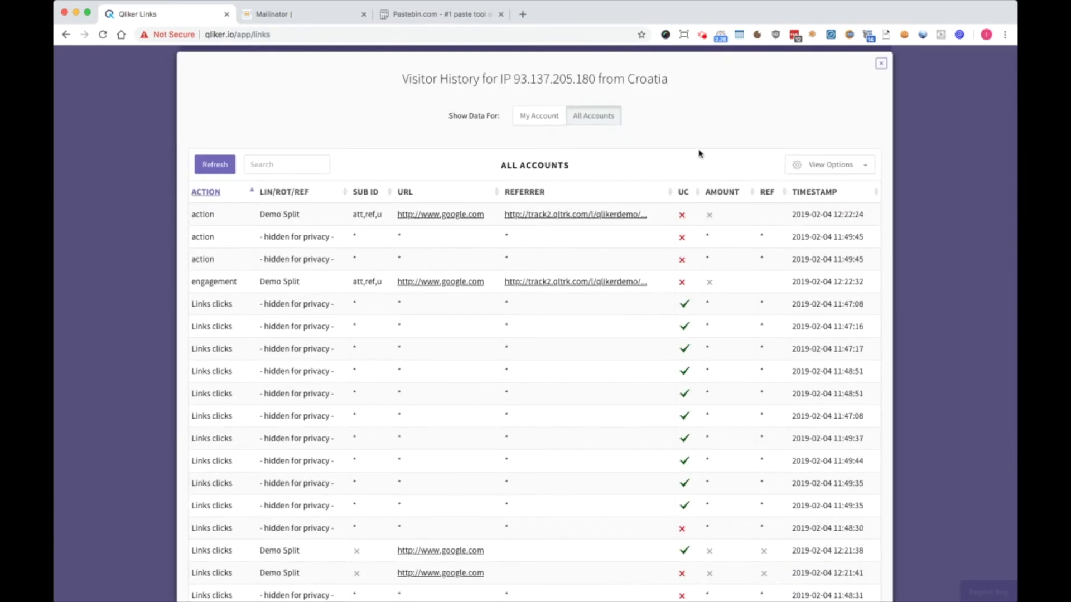
pyautogui.click(879, 65)
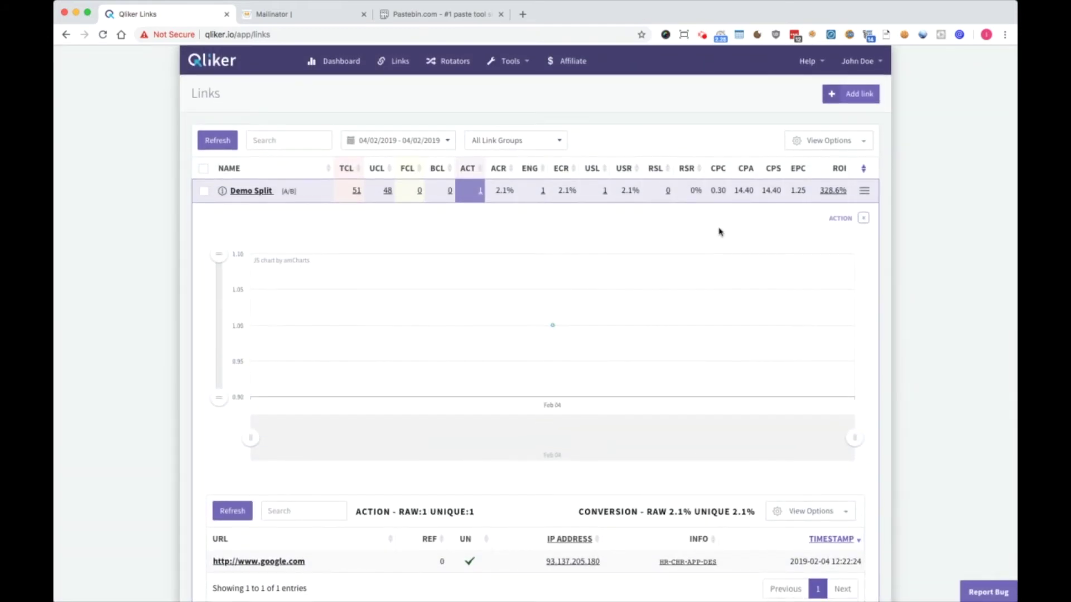
# Check Demo Split's 328.6% ROI breakdown, then collapse its action panel
pyautogui.click(825, 193)
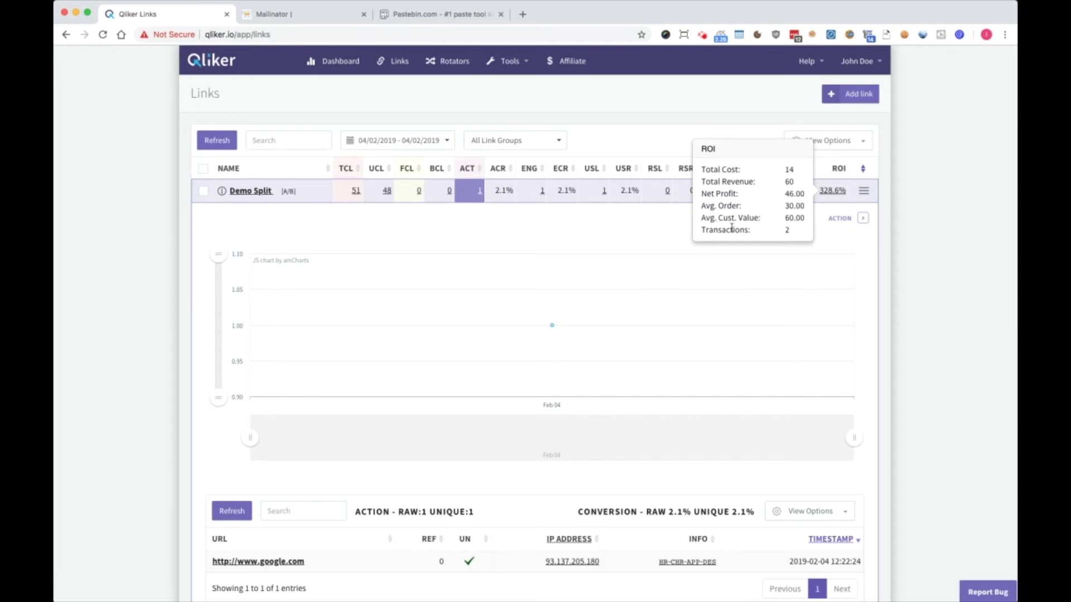
pyautogui.click(894, 206)
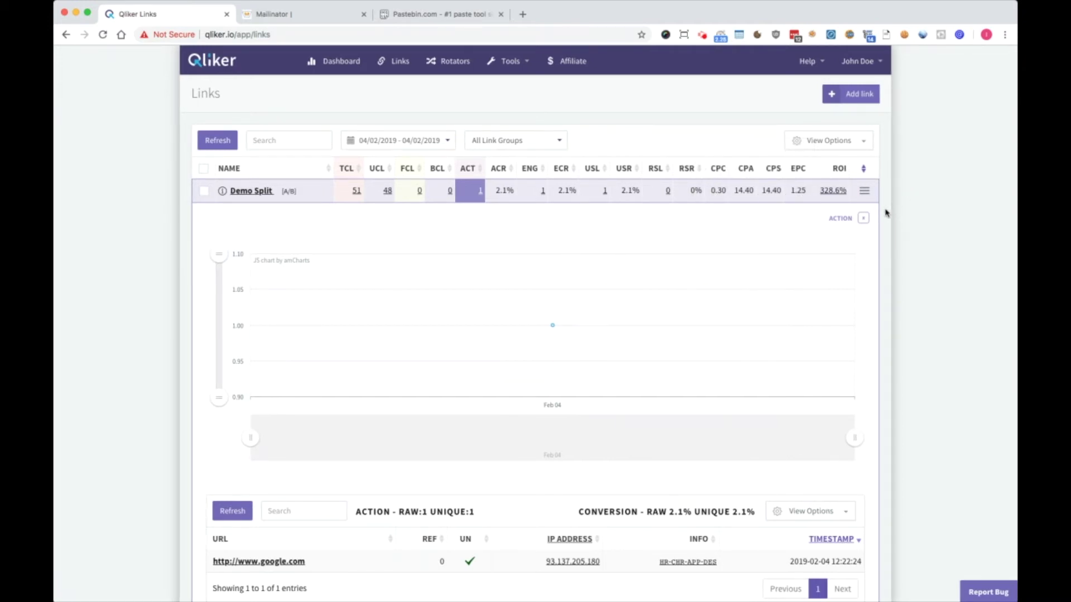
pyautogui.click(863, 218)
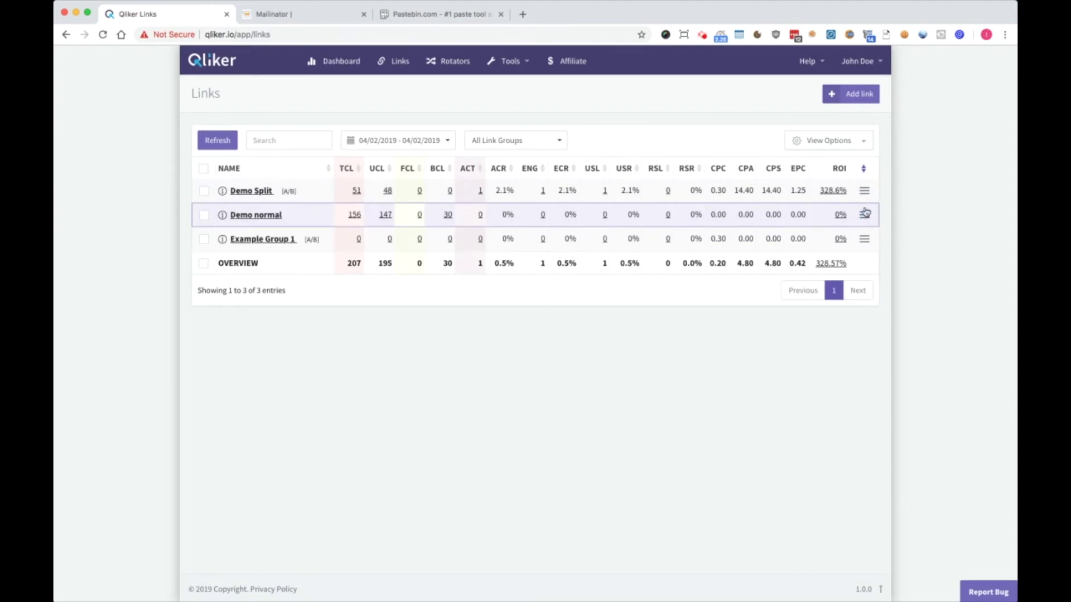
# Copy Demo Split's tracking link and paste it into a new Pastebin paste
pyautogui.click(864, 196)
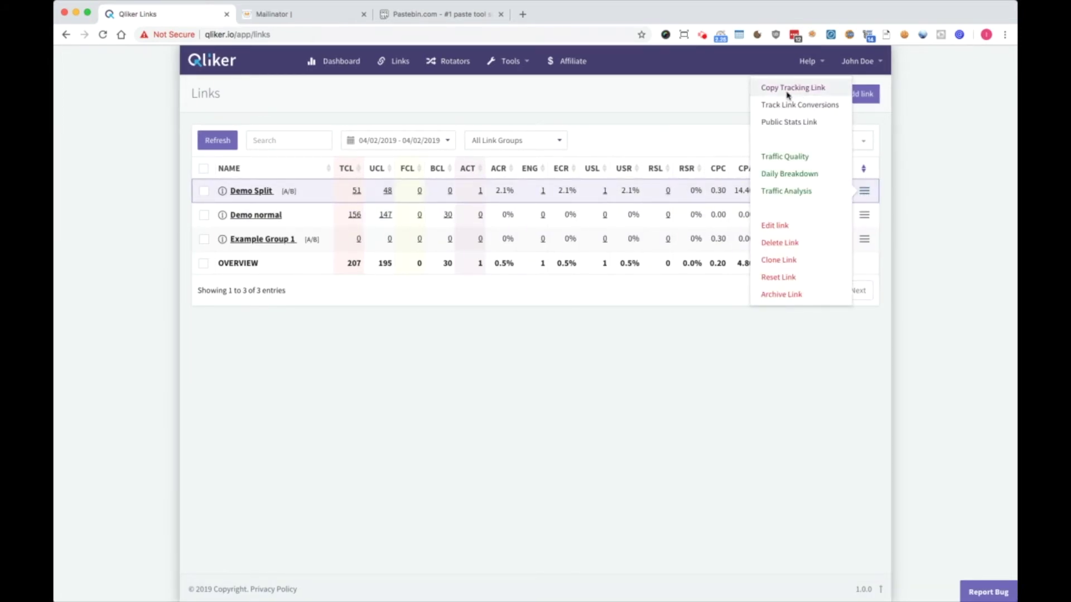
pyautogui.click(461, 114)
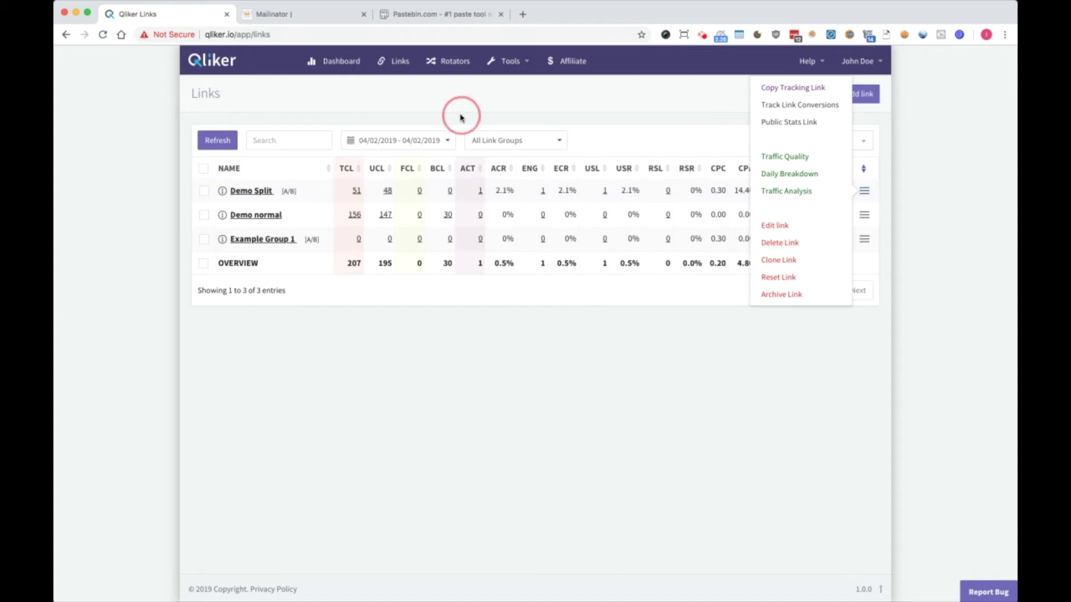
pyautogui.click(865, 190)
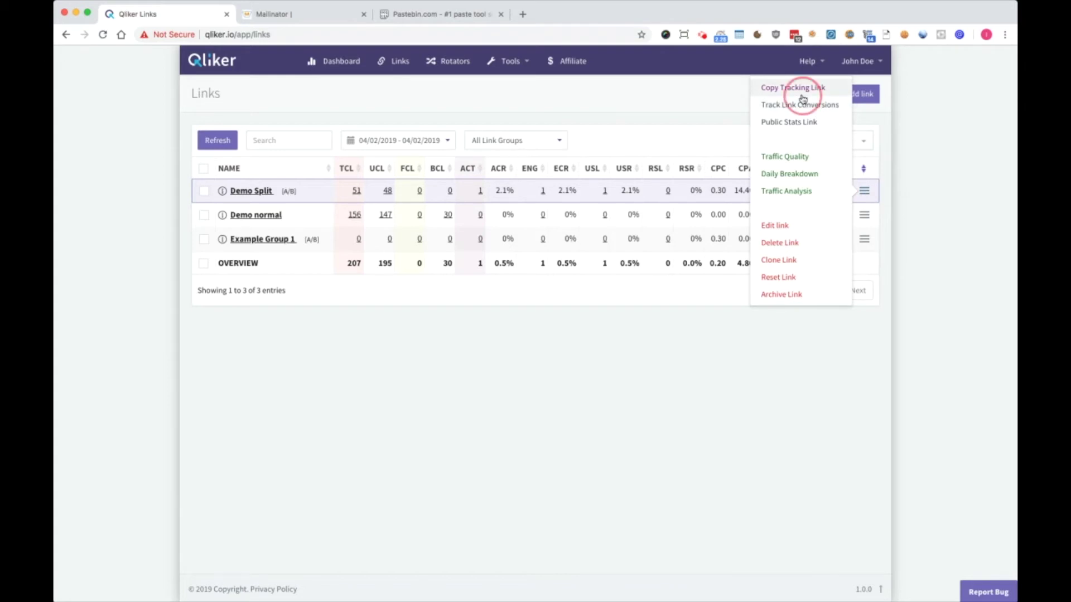
pyautogui.click(802, 97)
pyautogui.click(505, 16)
pyautogui.click(432, 148)
pyautogui.press('super+v')
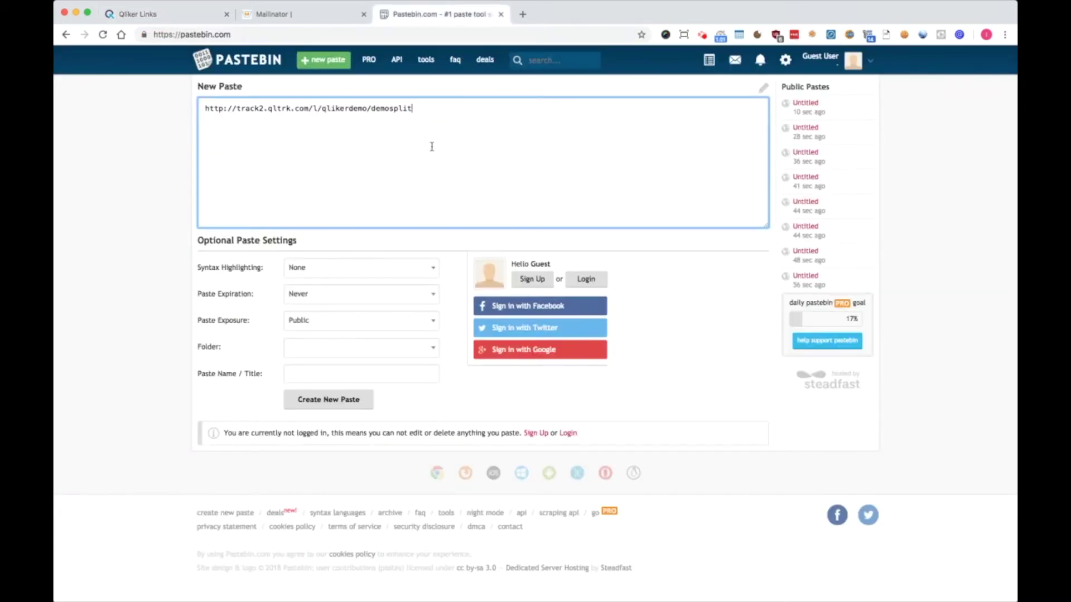
pyautogui.click(180, 23)
# Open Demo Split's conversion pixels and set sale amount 30 and ref value 'funnel'
pyautogui.click(863, 191)
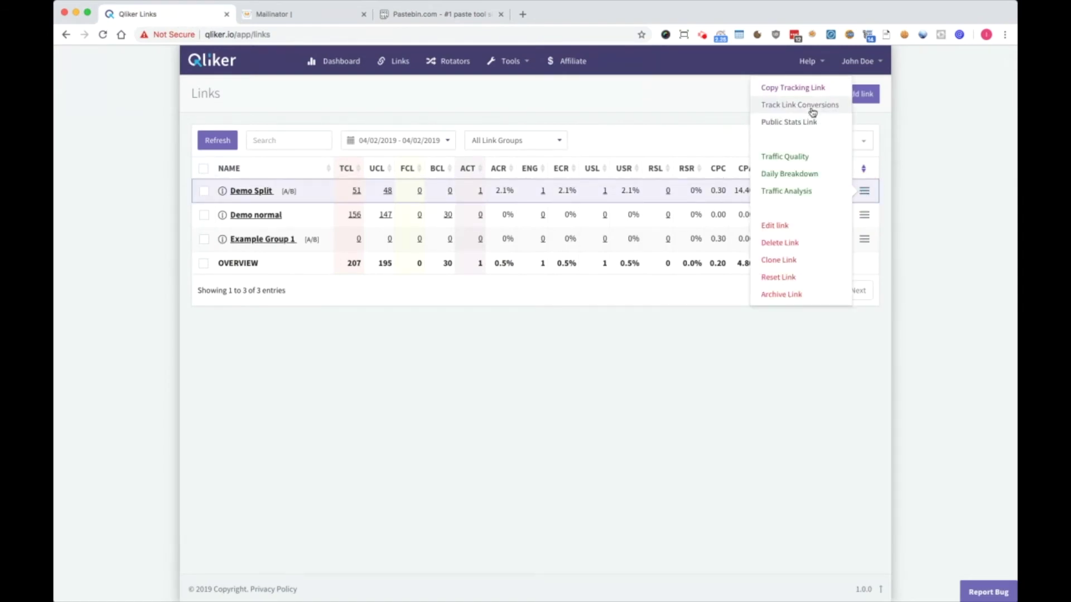
pyautogui.click(798, 109)
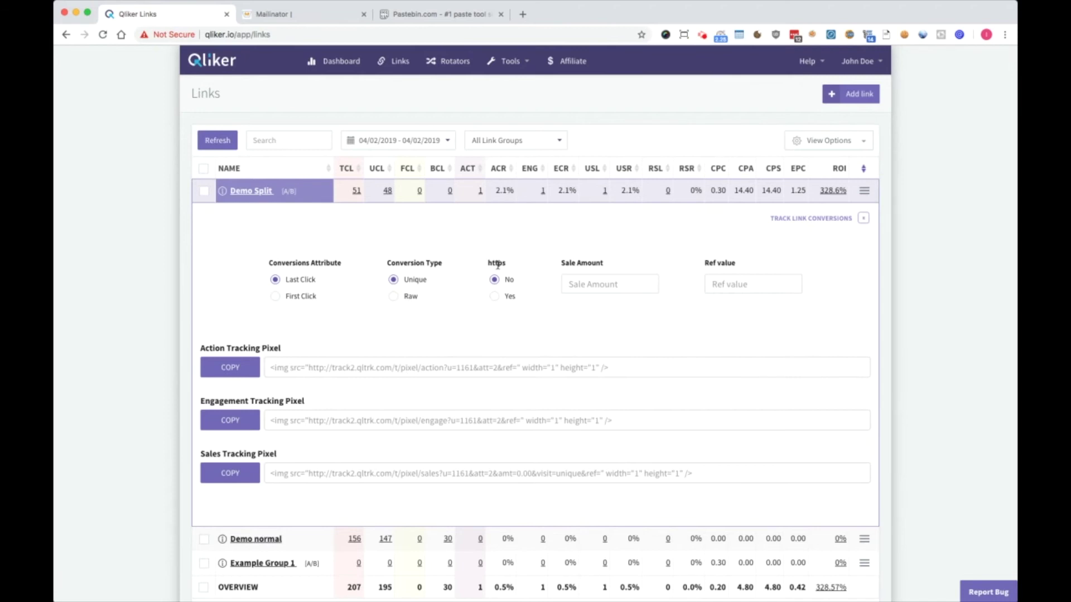
pyautogui.click(612, 285)
pyautogui.click(575, 284)
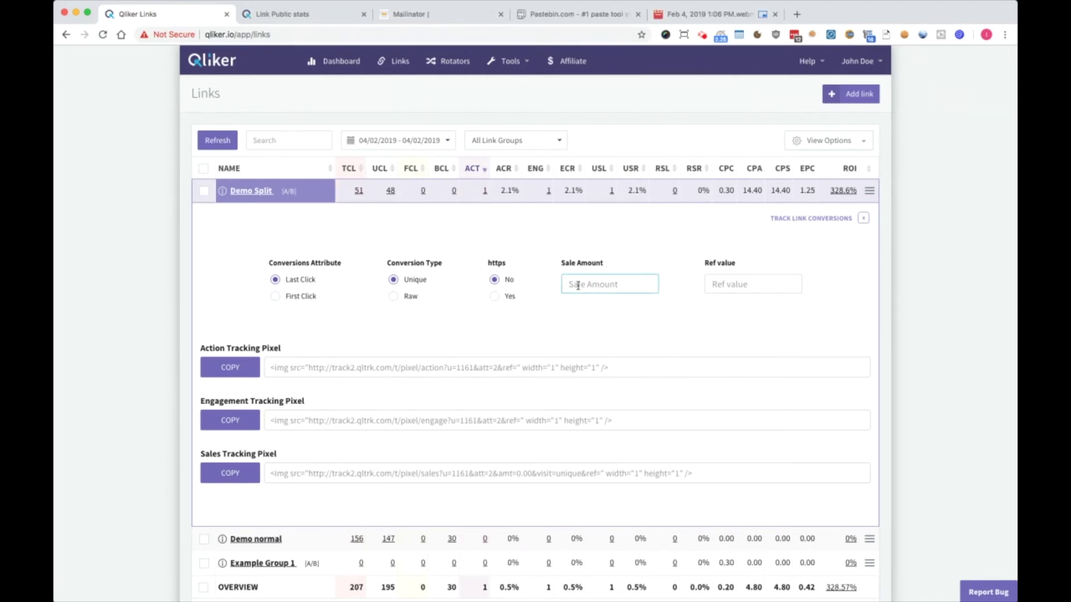
pyautogui.write('30')
pyautogui.click(719, 286)
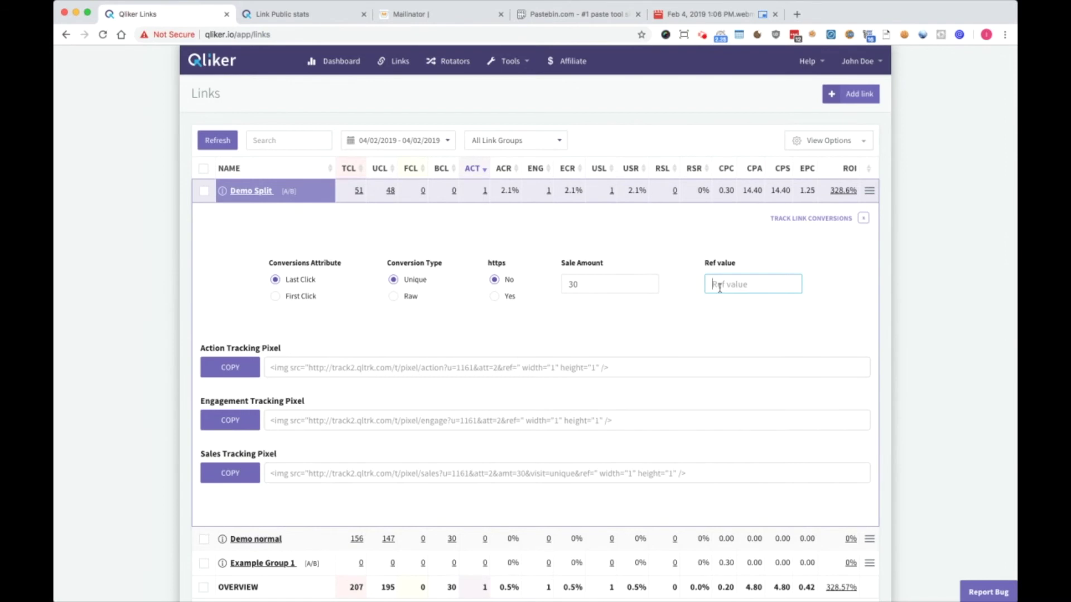
pyautogui.write('funnel')
pyautogui.click(453, 331)
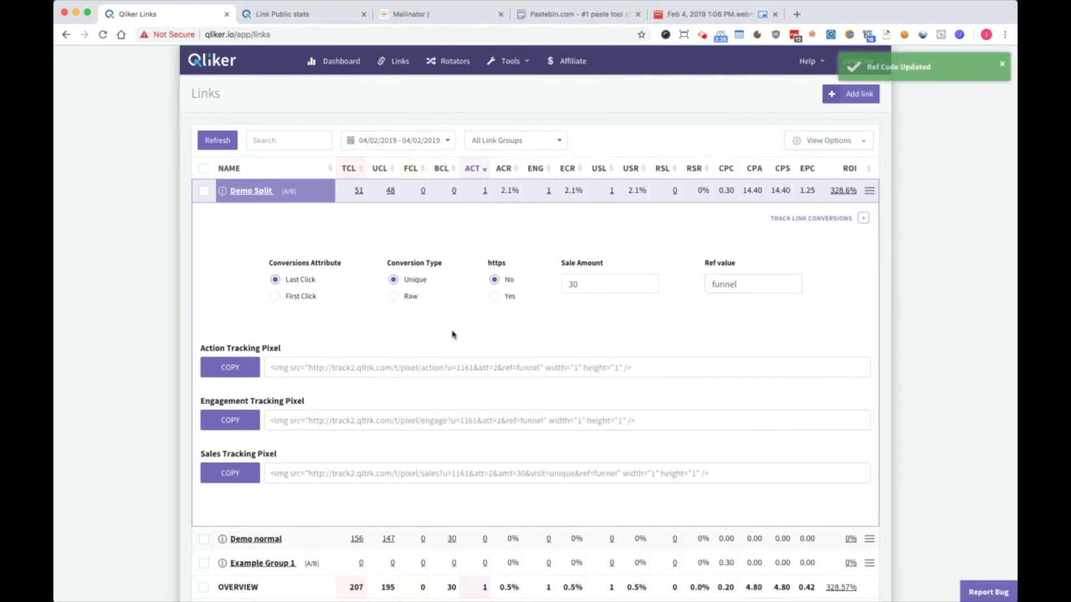
# Confirm 'funnel' and the amount 30 appear in the action, engagement and sales pixel codes
pyautogui.scroll(-1, 446, 331)
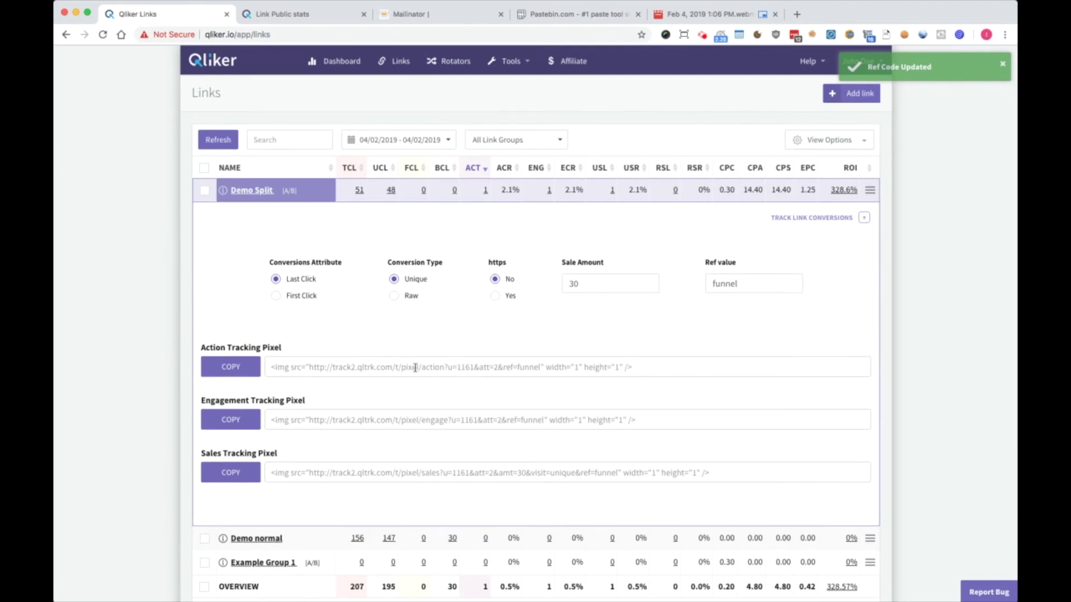
pyautogui.click(518, 367)
pyautogui.doubleClick(518, 366)
pyautogui.doubleClick(524, 420)
pyautogui.scroll(-1, 557, 446)
pyautogui.click(601, 471)
pyautogui.doubleClick(601, 471)
pyautogui.scroll(1, 601, 471)
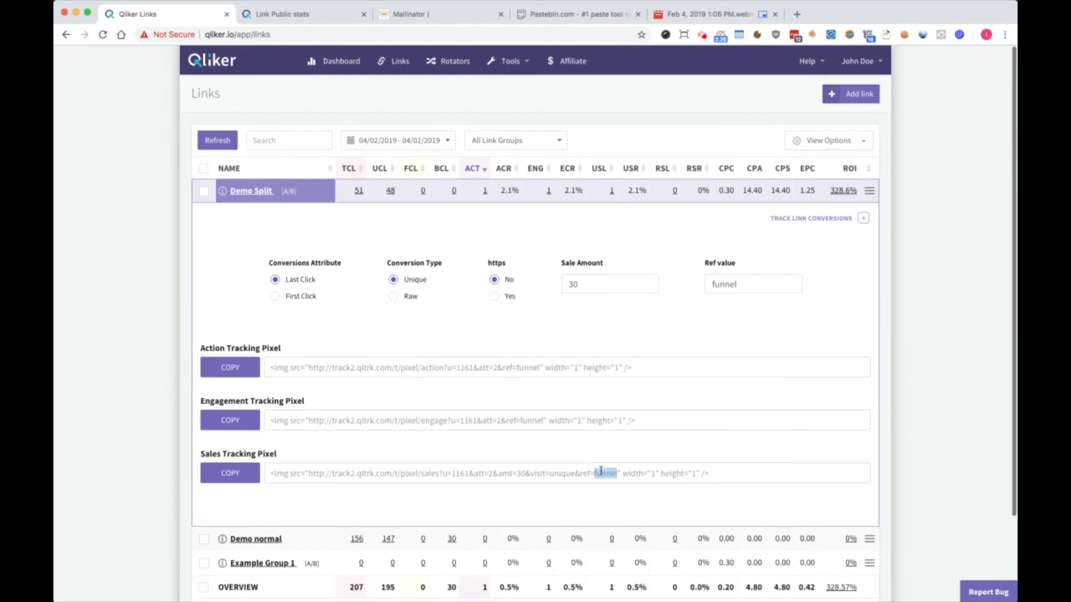
pyautogui.doubleClick(518, 474)
pyautogui.scroll(-1, 516, 473)
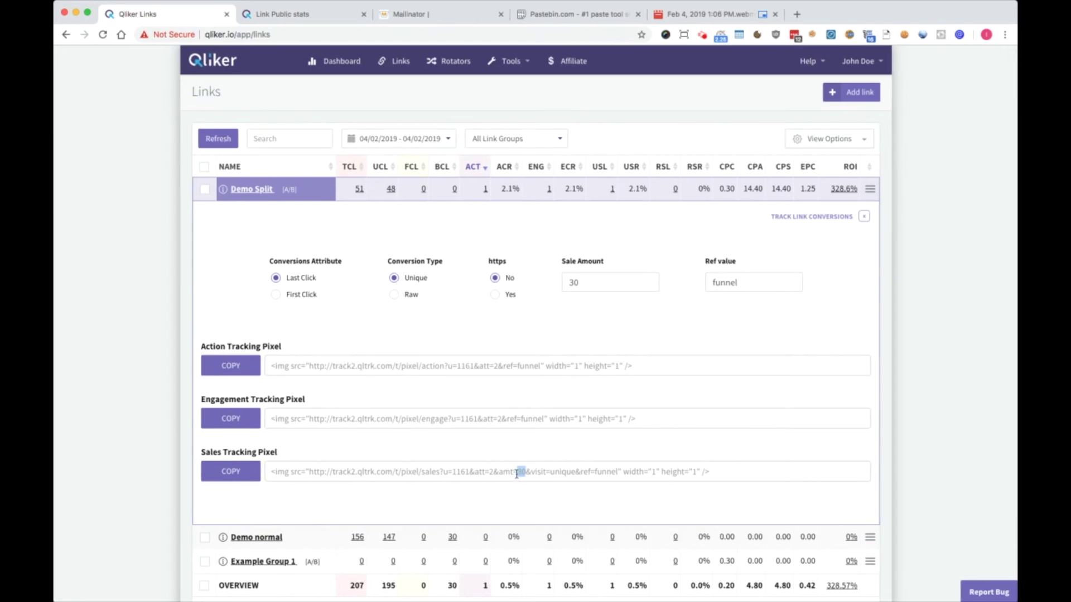
pyautogui.click(584, 322)
pyautogui.scroll(1, 521, 336)
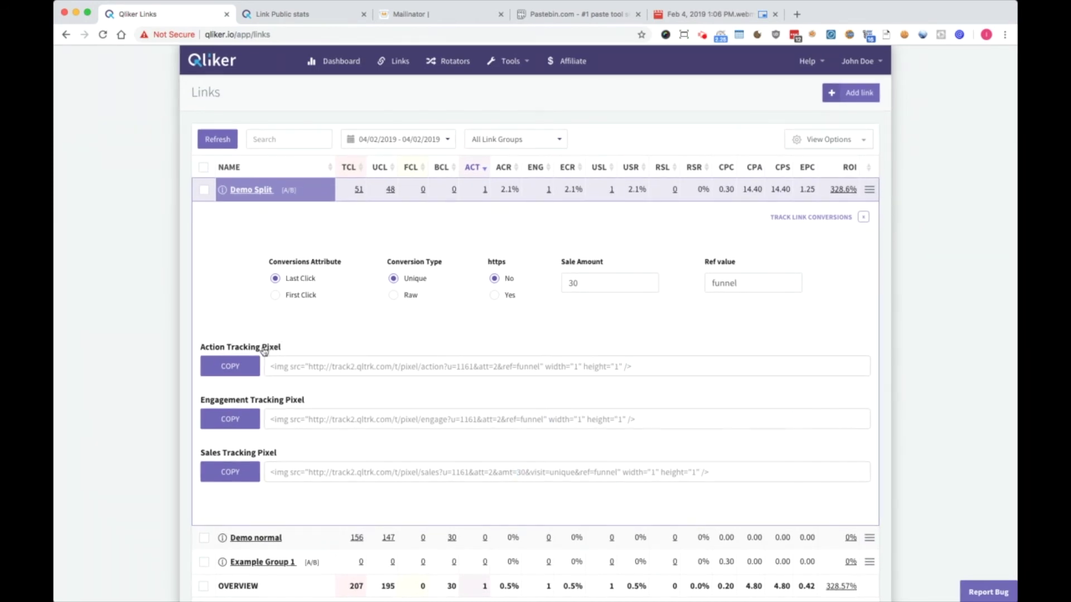
# Copy the Action, Engagement and Sales tracking pixel codes and close the conversions panel
pyautogui.click(252, 362)
pyautogui.scroll(1, 234, 424)
pyautogui.click(236, 425)
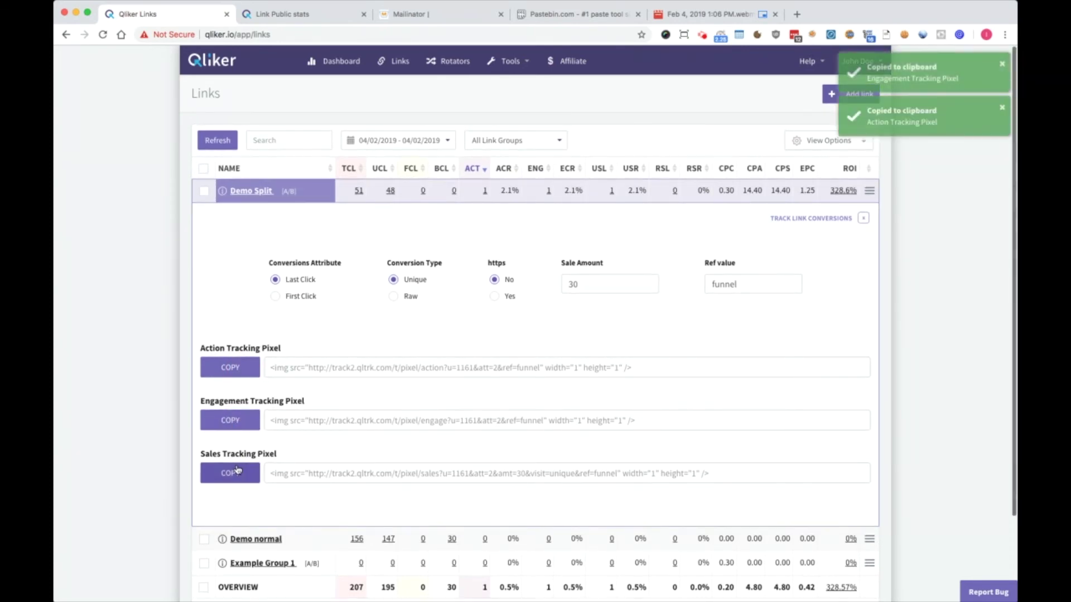
pyautogui.click(237, 471)
pyautogui.scroll(-1, 241, 384)
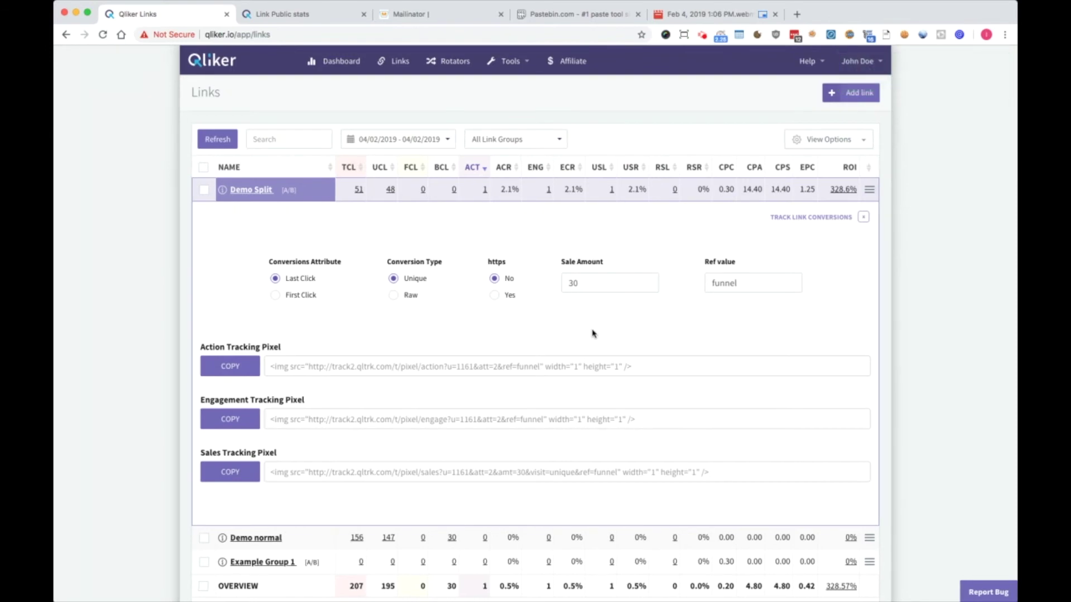
pyautogui.click(863, 217)
# Open Demo Split's public stats page from its row menu, closing the duplicate tab
pyautogui.click(869, 192)
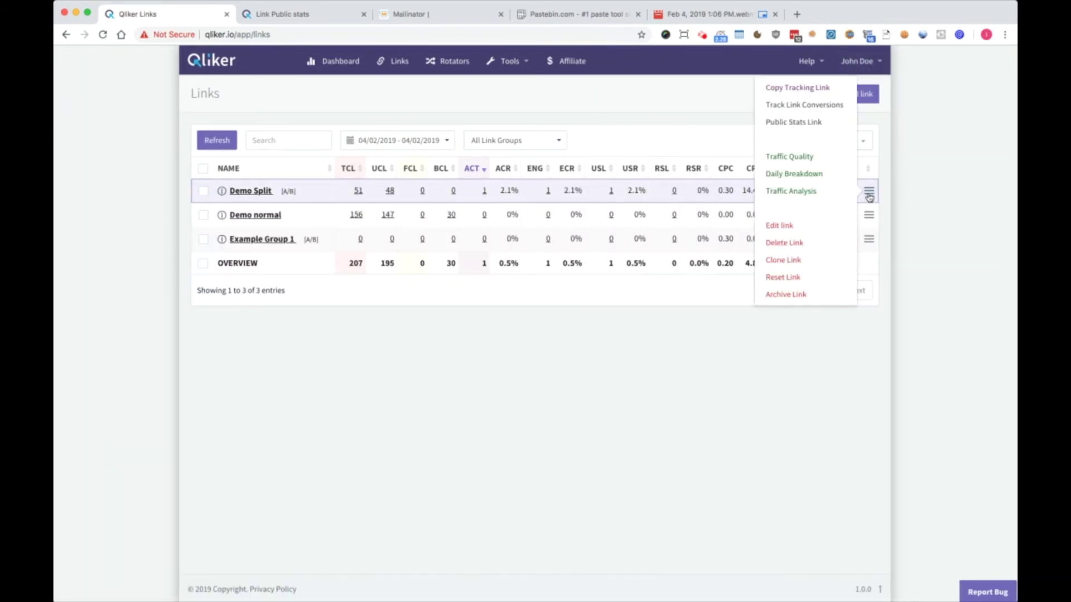
pyautogui.click(803, 122)
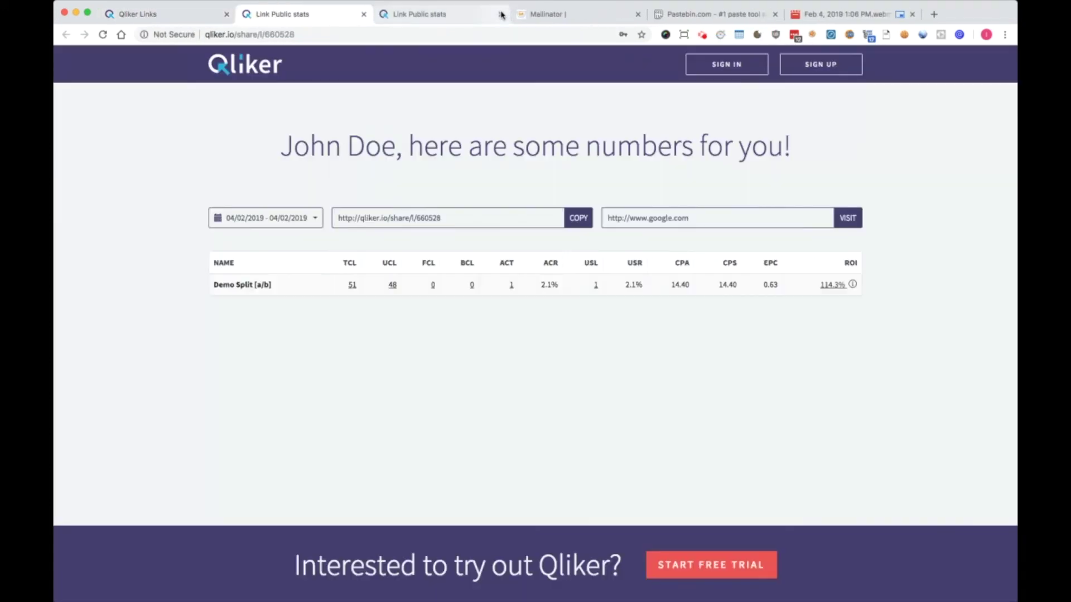
pyautogui.click(500, 16)
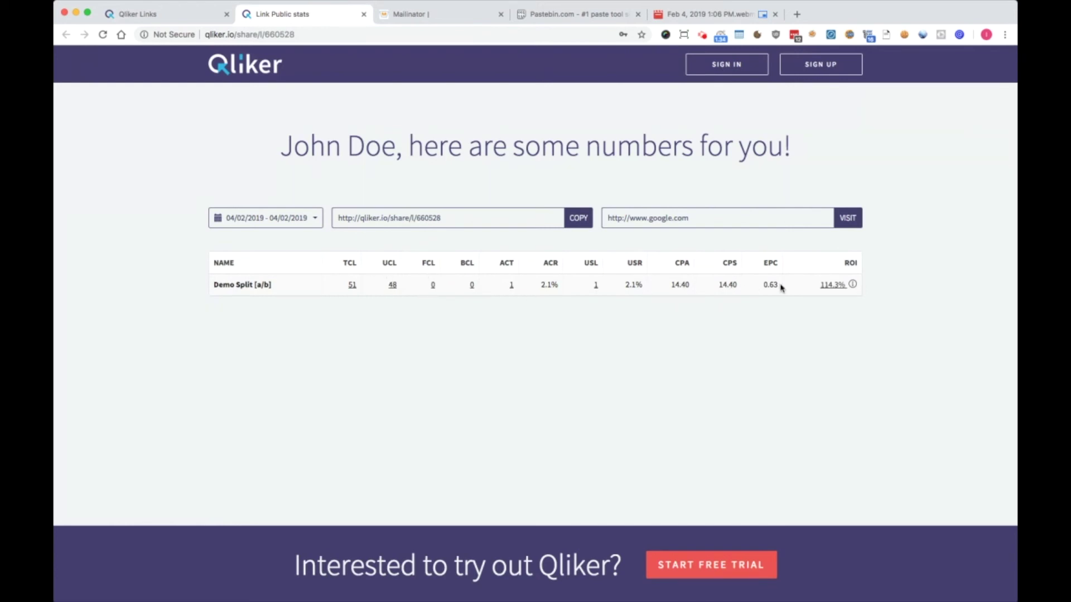
pyautogui.click(200, 14)
pyautogui.click(879, 72)
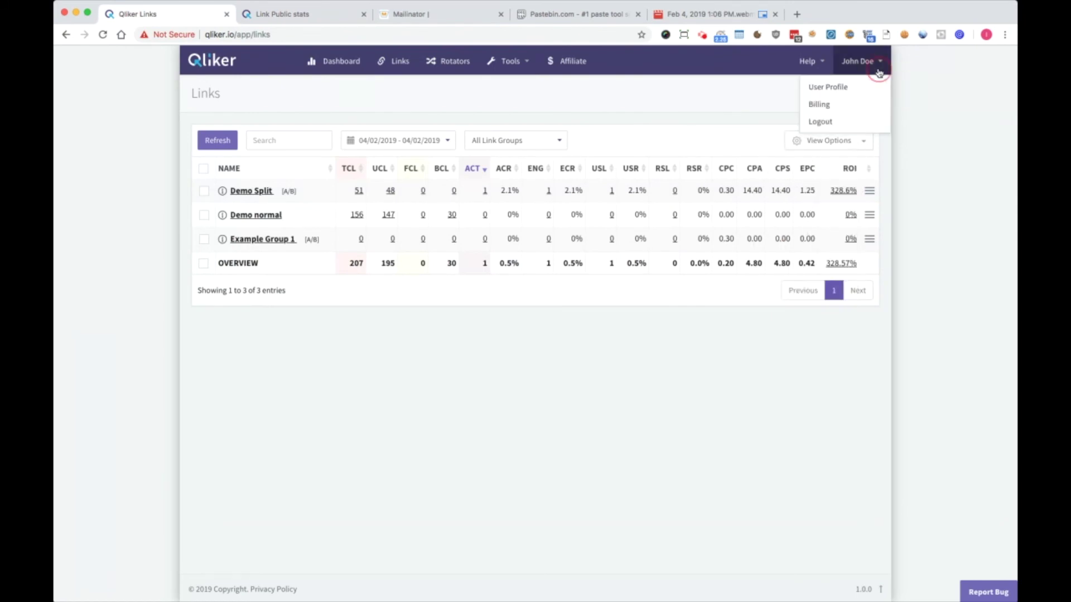
pyautogui.click(910, 138)
pyautogui.click(288, 18)
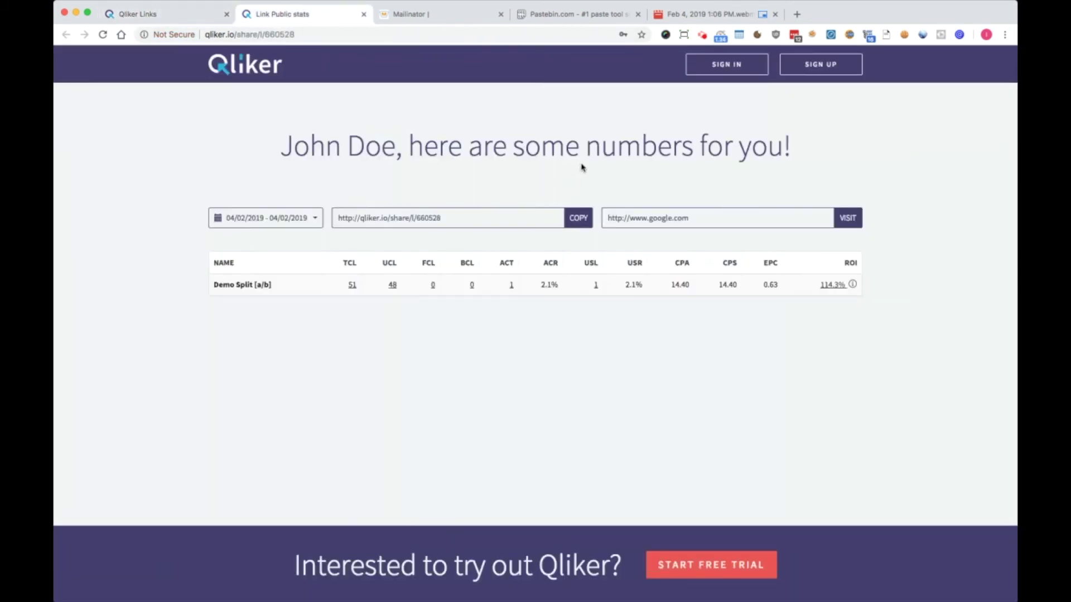
# Copy the public stats share link, then close the Link Public stats page
pyautogui.click(290, 222)
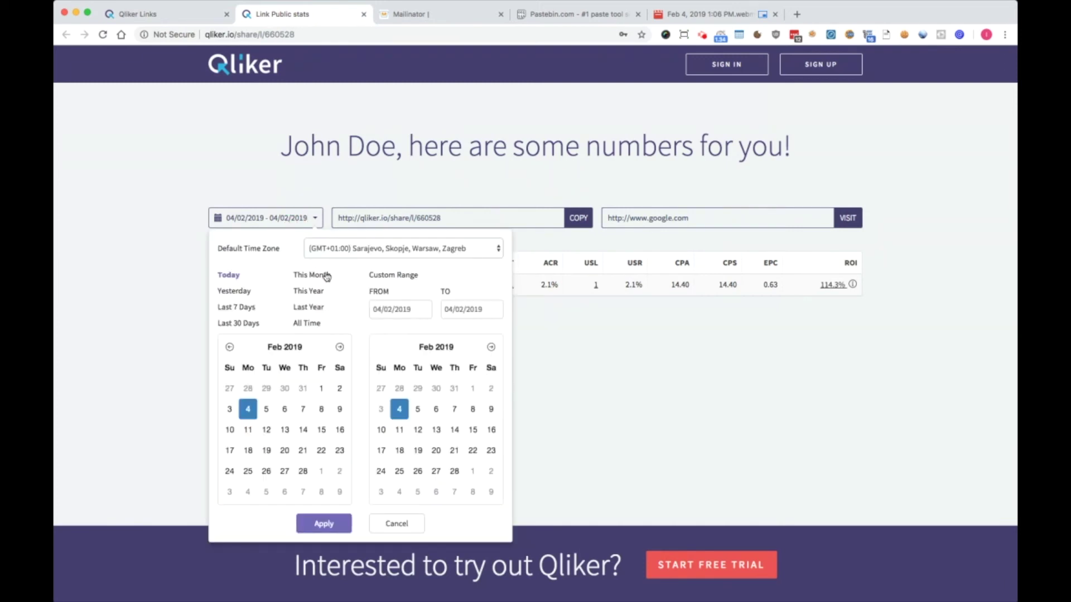
pyautogui.click(413, 199)
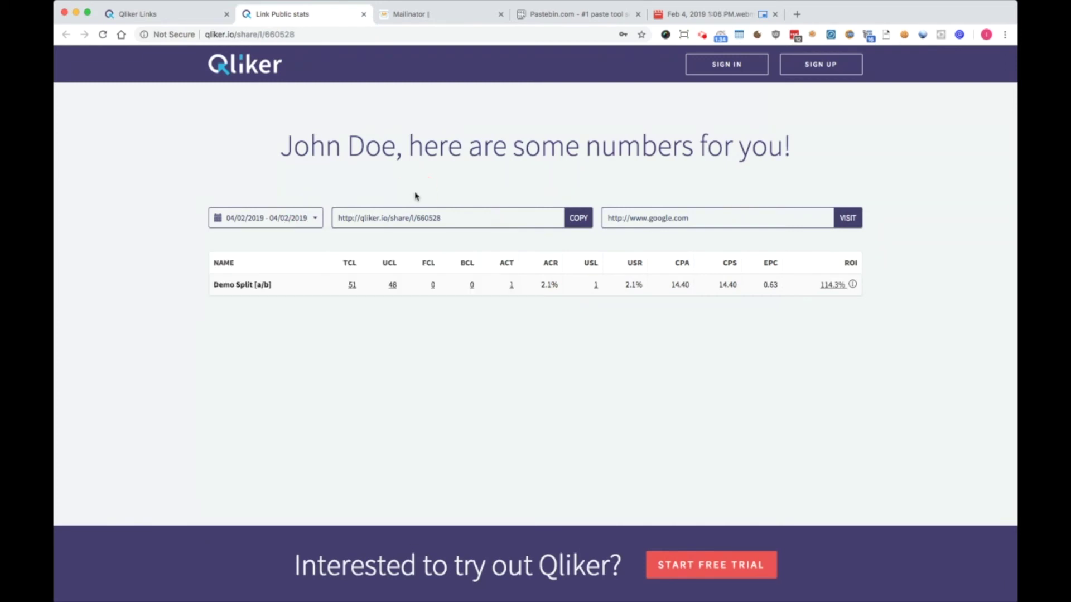
pyautogui.moveTo(370, 216); pyautogui.dragTo(434, 219)
pyautogui.tripleClick(434, 218)
pyautogui.click(462, 200)
pyautogui.click(578, 218)
pyautogui.tripleClick(671, 219)
pyautogui.click(698, 191)
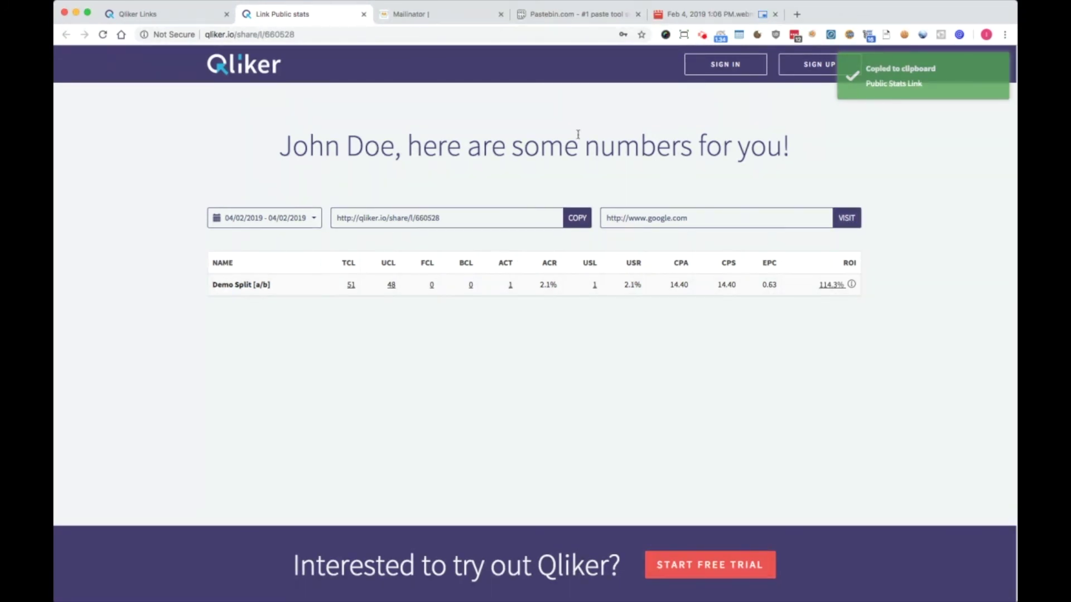
pyautogui.click(362, 17)
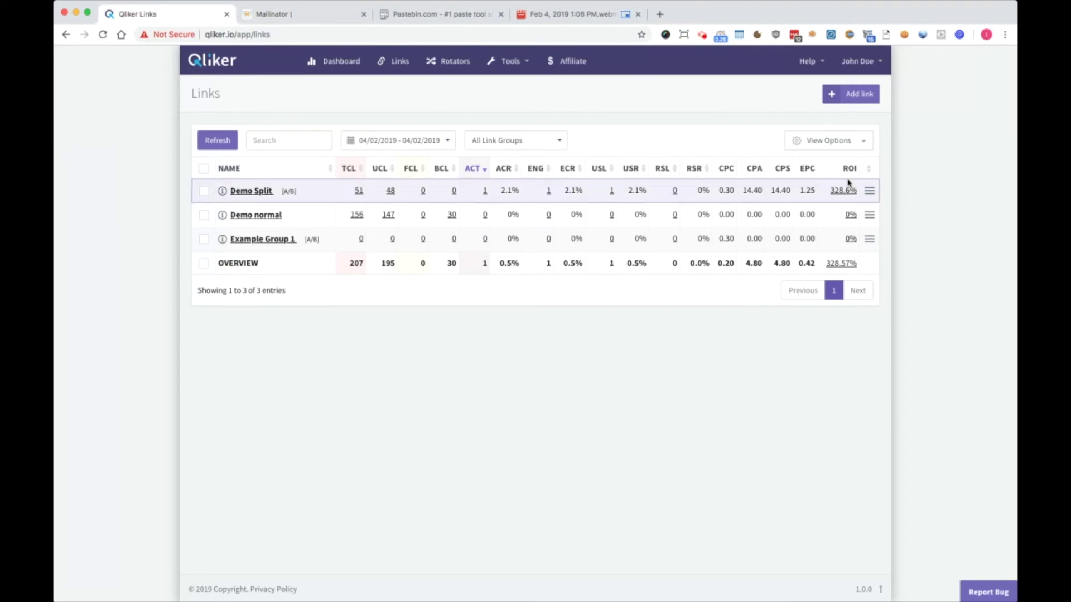
# Show the traffic quality charts for the Demo Split link
pyautogui.click(869, 193)
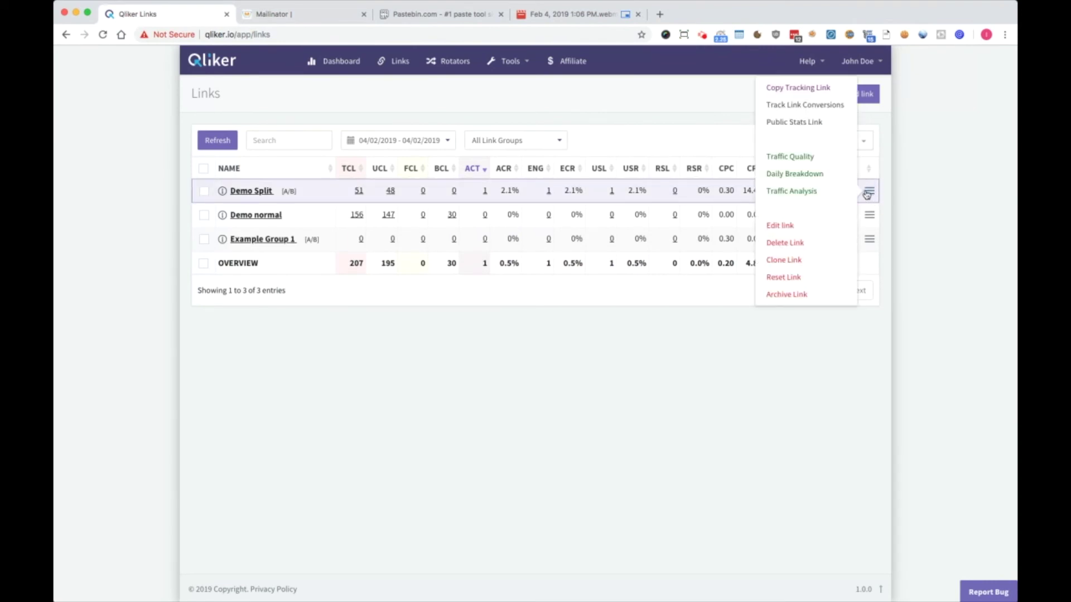
pyautogui.click(811, 160)
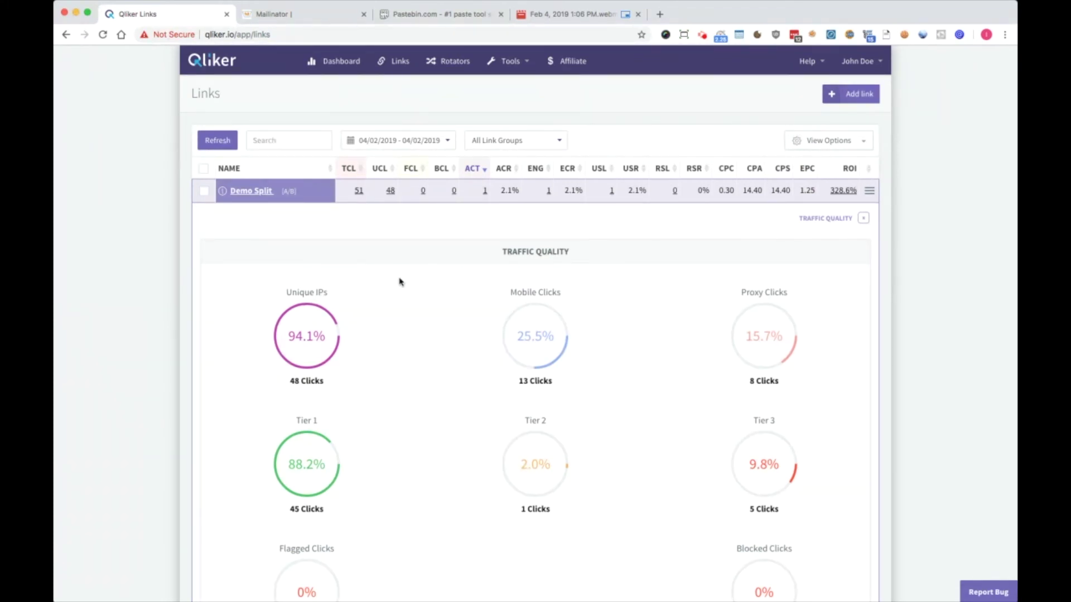
pyautogui.scroll(-6, 399, 281)
pyautogui.scroll(3, 400, 281)
pyautogui.scroll(1, 399, 282)
pyautogui.scroll(3, 624, 240)
# Switch Demo Split to its daily breakdown, with 51 clicks logged on 2019-02-04
pyautogui.click(869, 190)
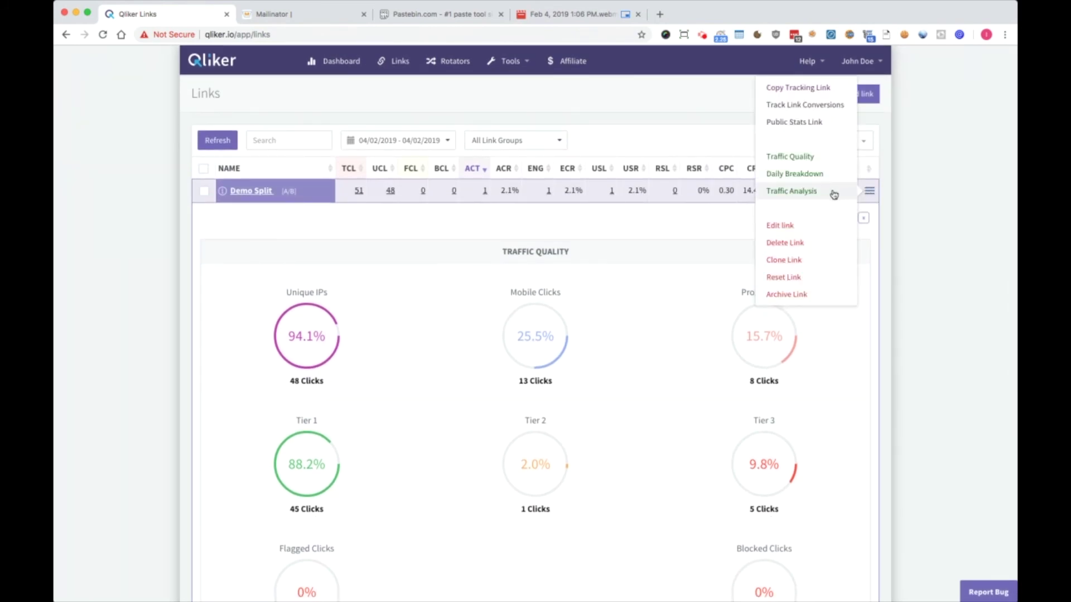
pyautogui.click(802, 174)
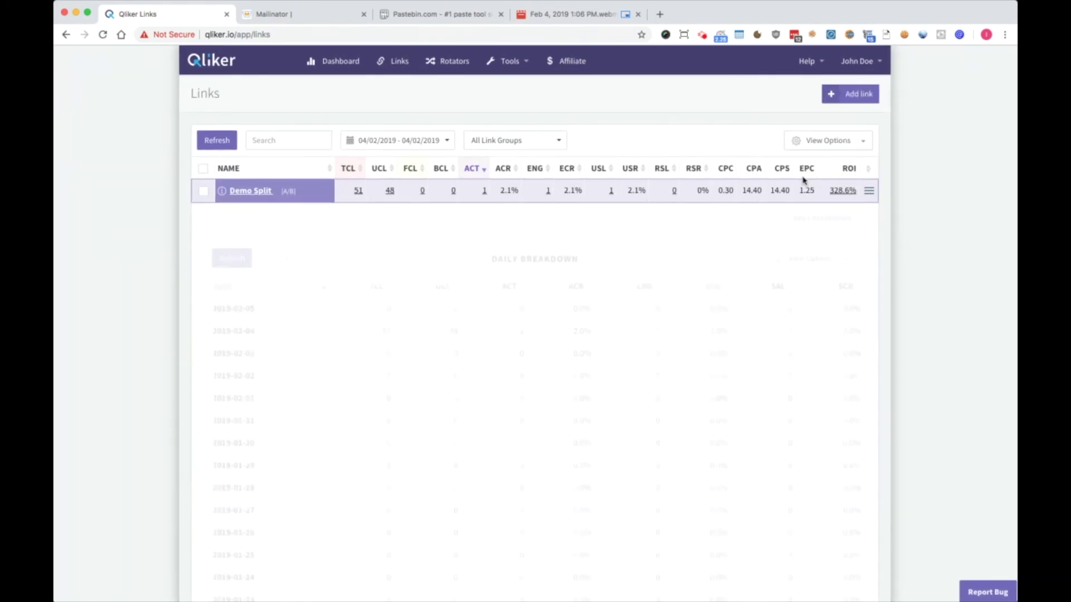
pyautogui.scroll(-2, 557, 281)
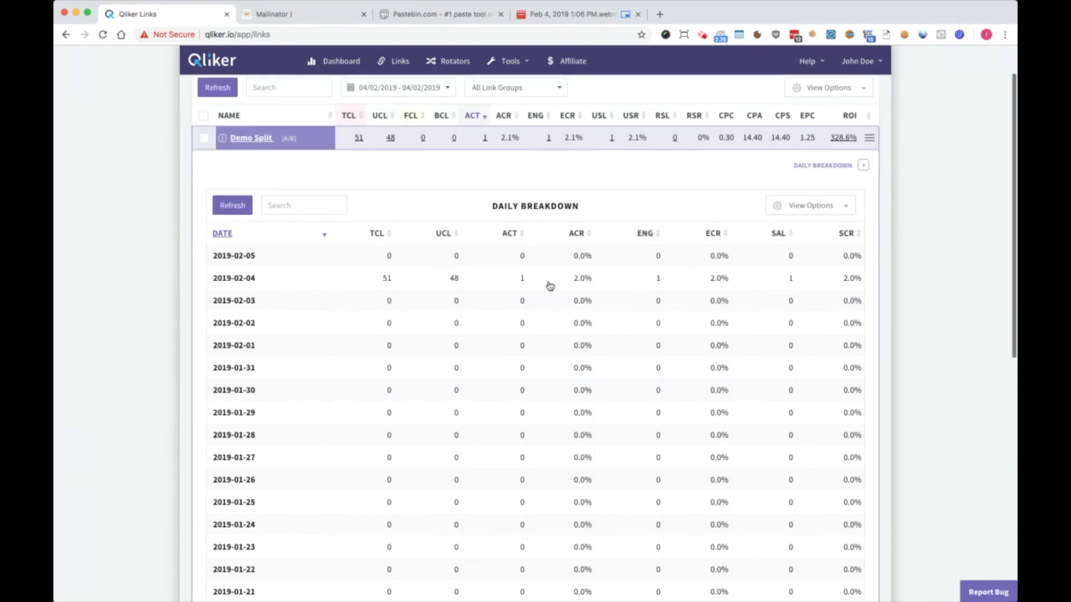
pyautogui.scroll(3, 550, 282)
pyautogui.click(868, 192)
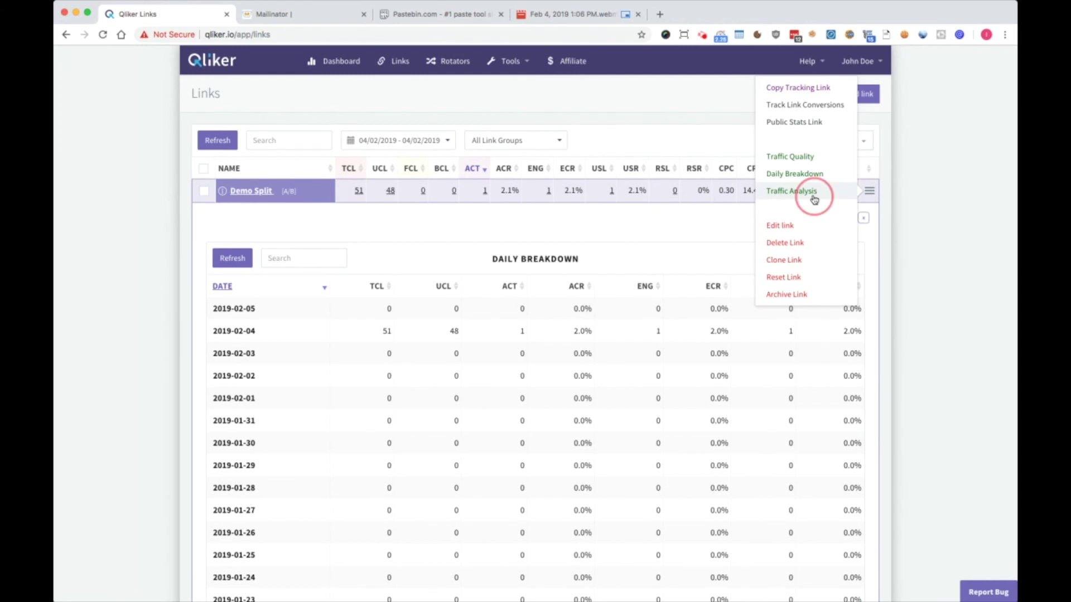
# Review Demo Split's clicks by country, OS and platform, including 41 from the US
pyautogui.click(815, 196)
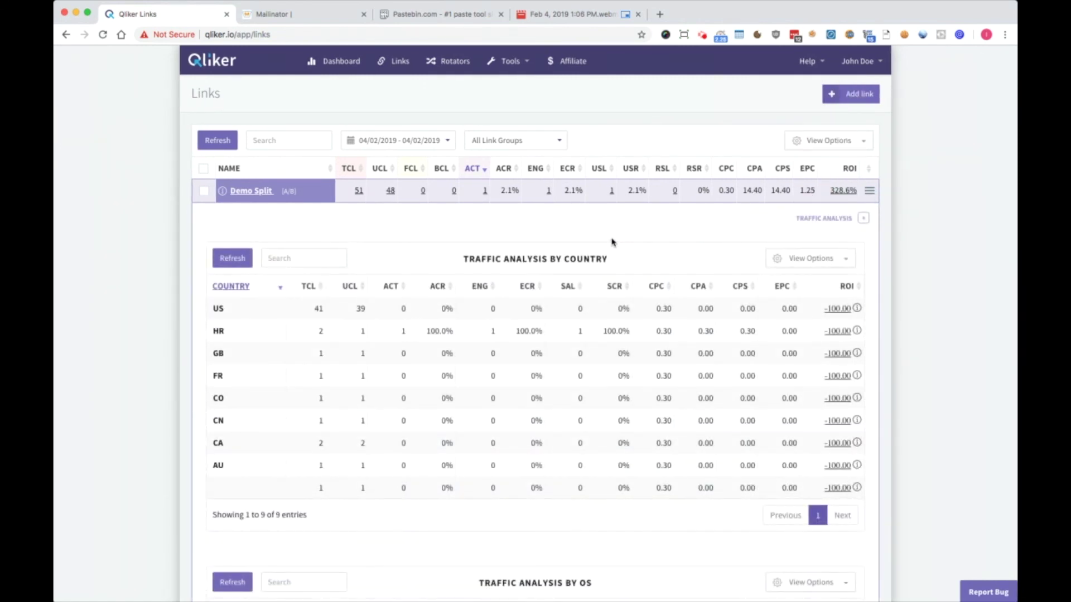
pyautogui.scroll(-6, 647, 228)
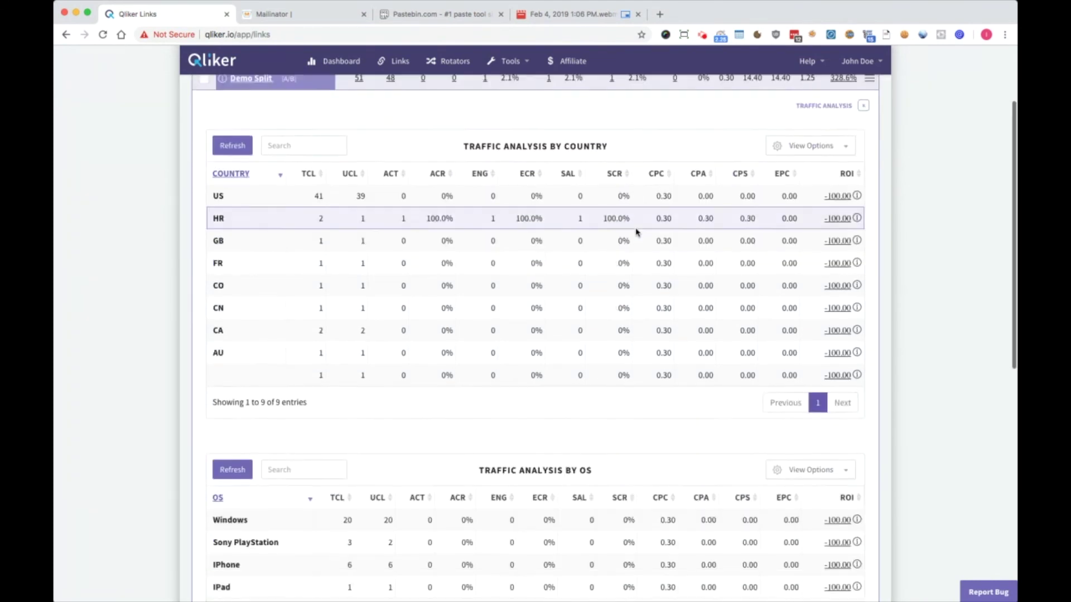
pyautogui.scroll(5, 636, 232)
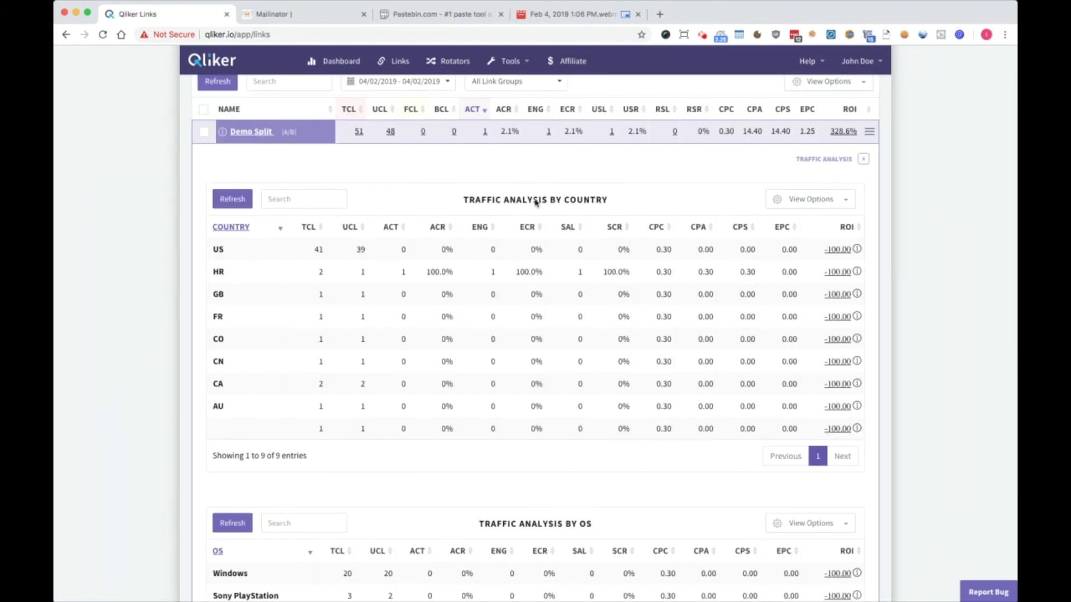
pyautogui.scroll(-7, 541, 202)
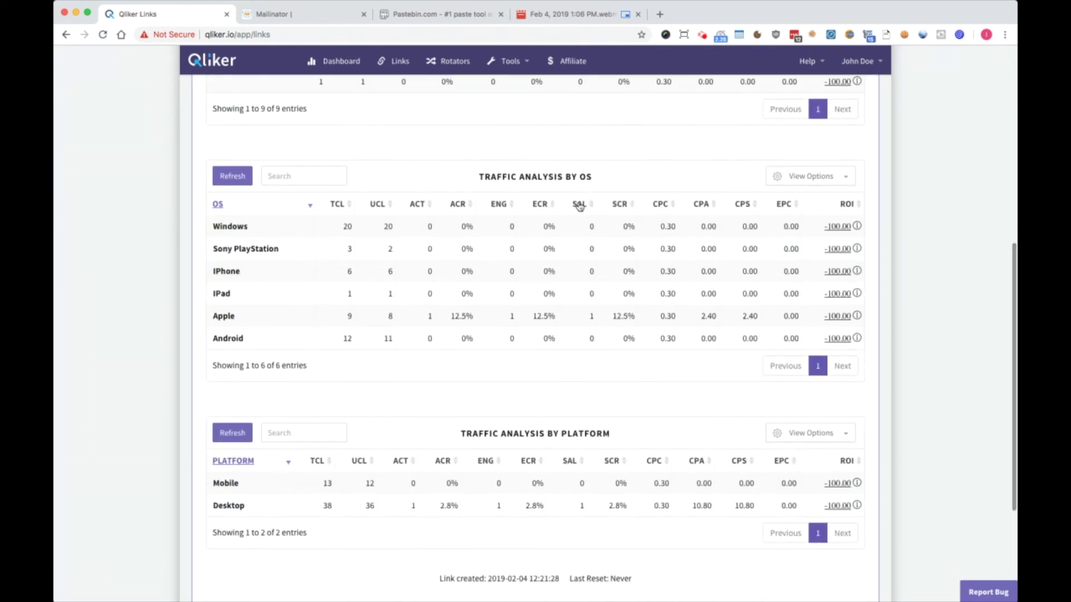
pyautogui.scroll(-2, 580, 206)
pyautogui.scroll(3, 577, 215)
pyautogui.scroll(-4, 577, 220)
pyautogui.scroll(20, 567, 242)
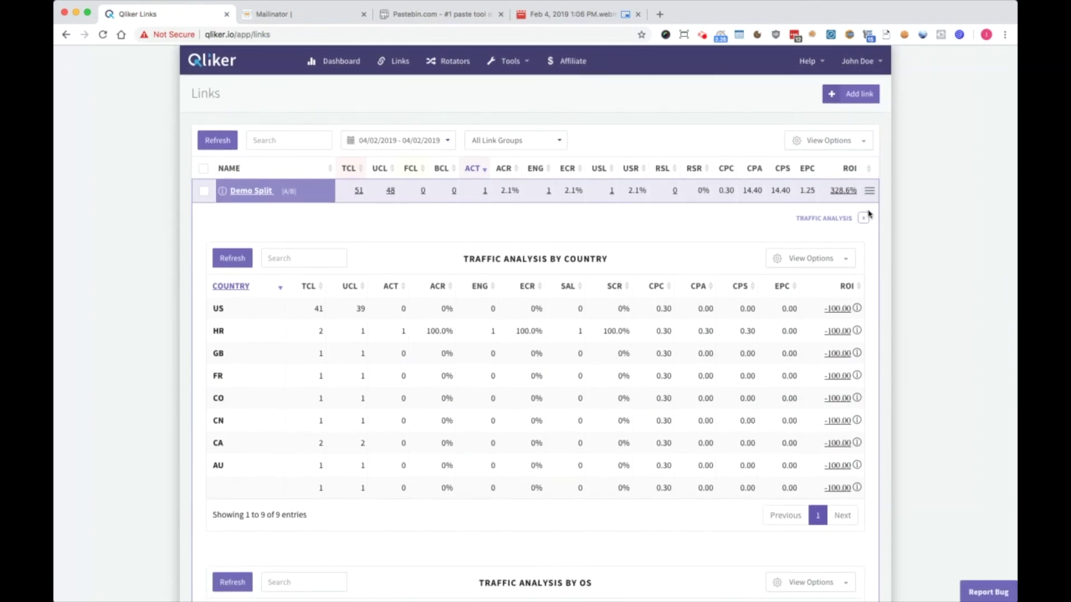
# Open Demo Split's edit form to view its google/yahoo 50/50 split settings
pyautogui.click(868, 194)
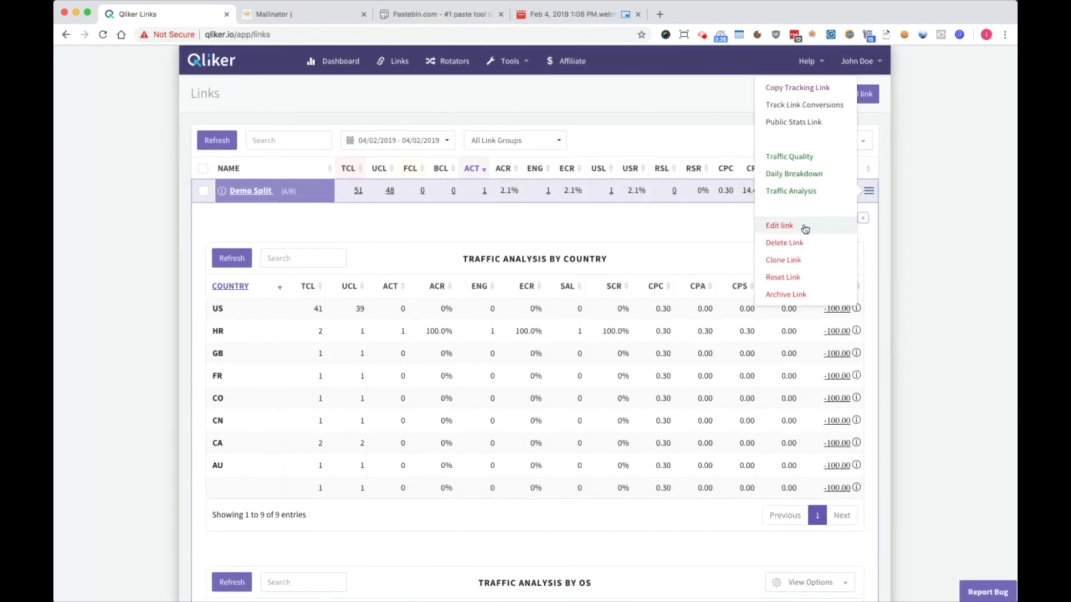
pyautogui.click(684, 221)
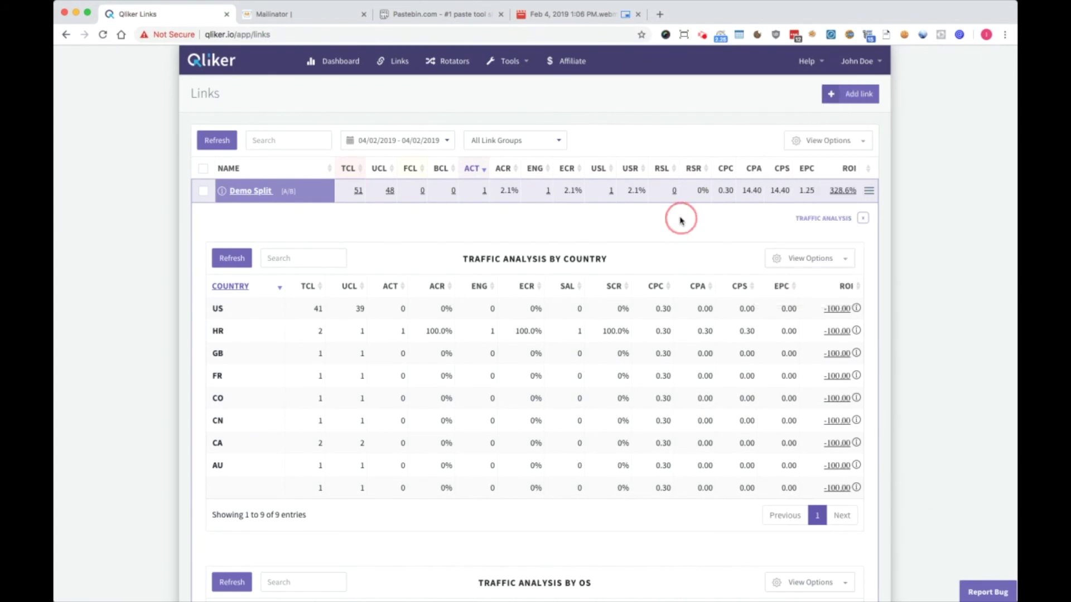
pyautogui.click(257, 192)
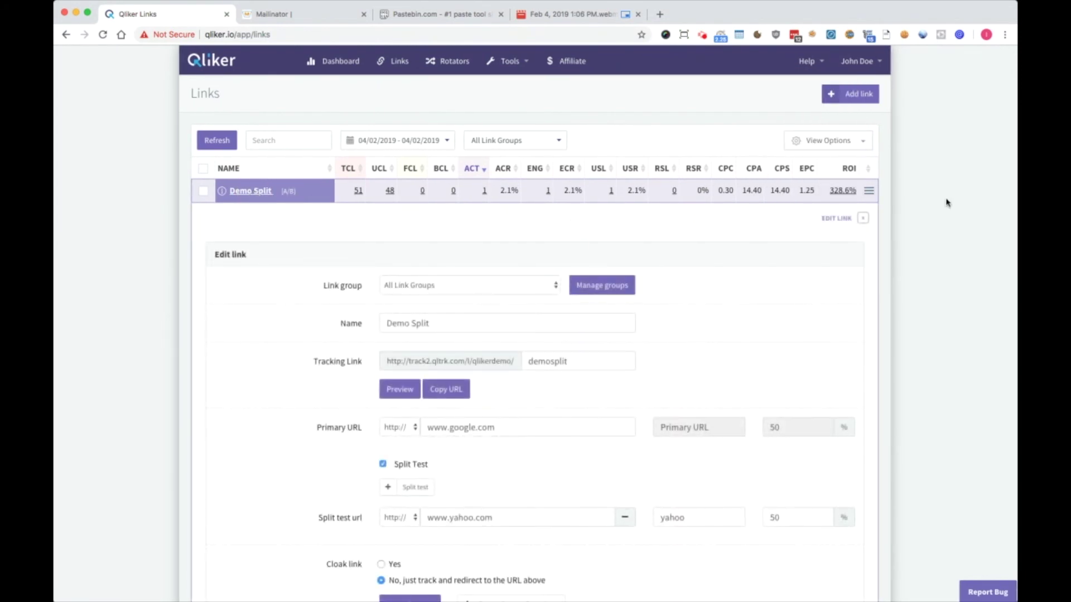
# Close the Edit link panel so the full list of three links shows
pyautogui.click(866, 192)
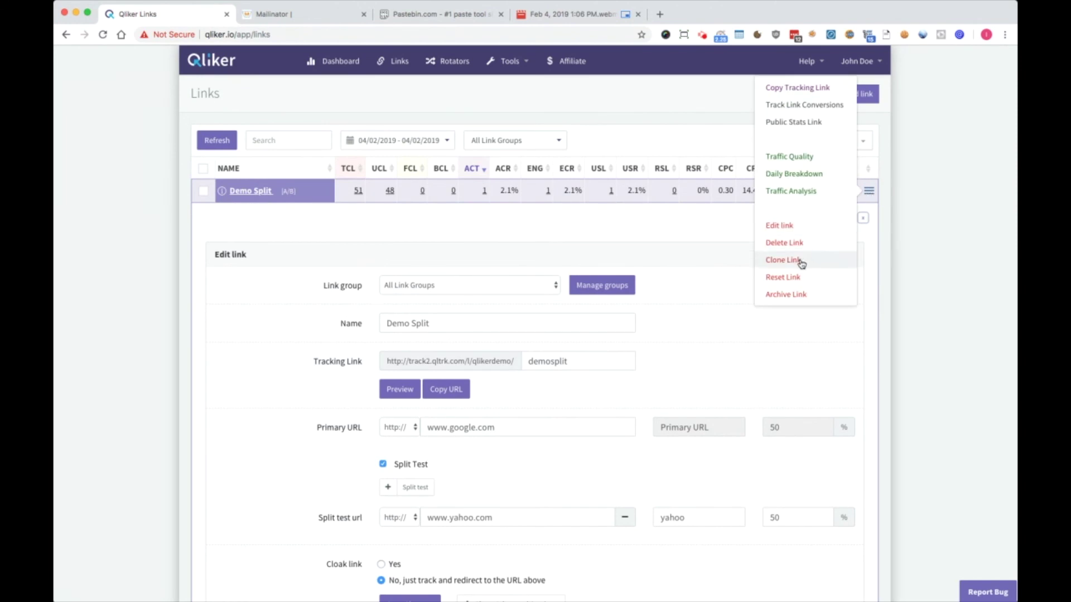
pyautogui.scroll(-1, 800, 263)
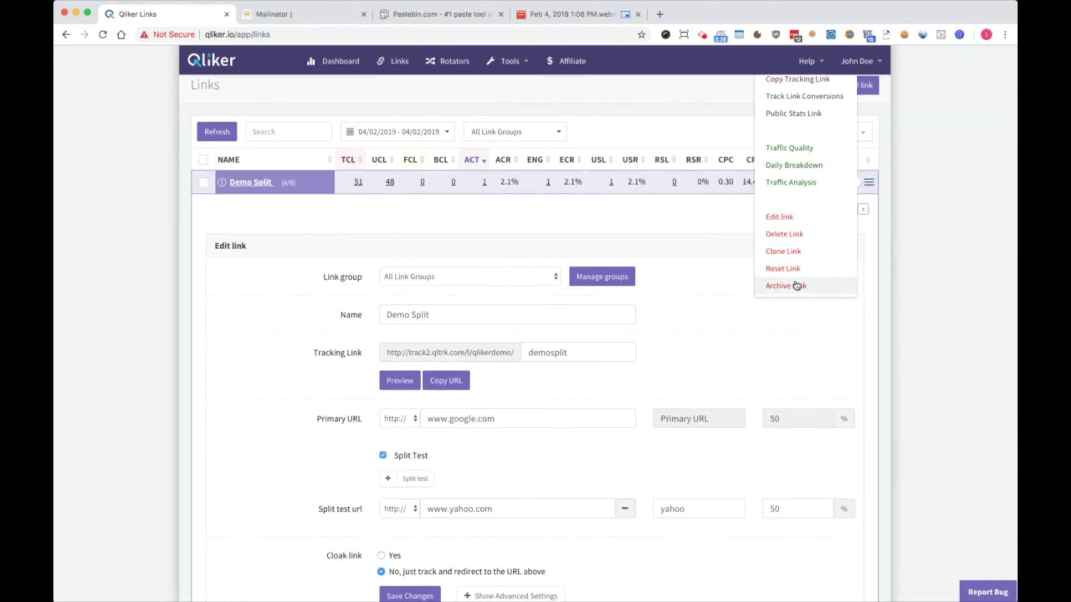
pyautogui.click(708, 225)
pyautogui.click(864, 209)
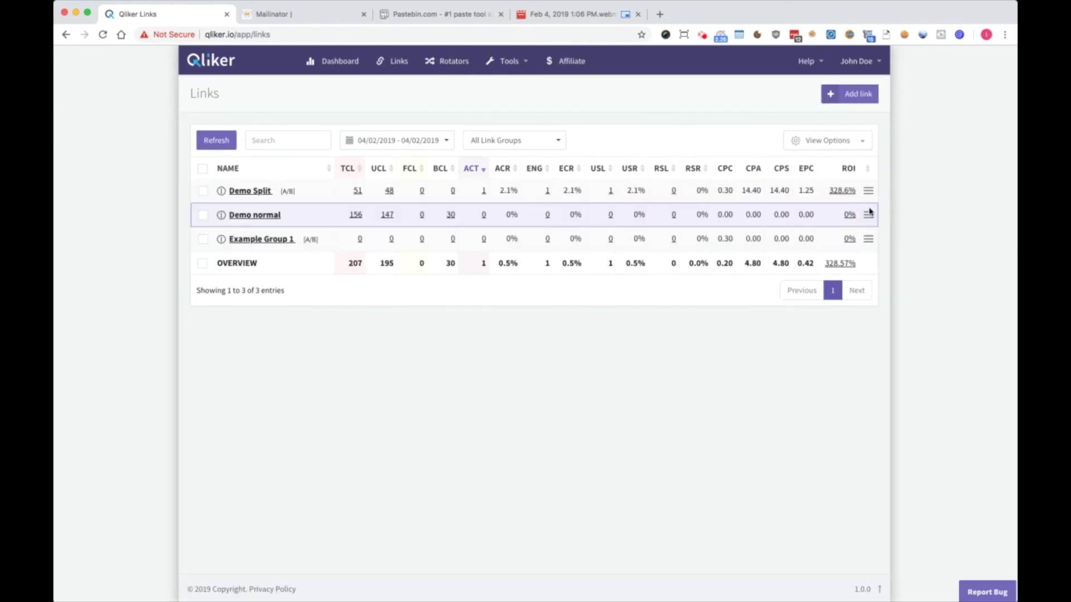